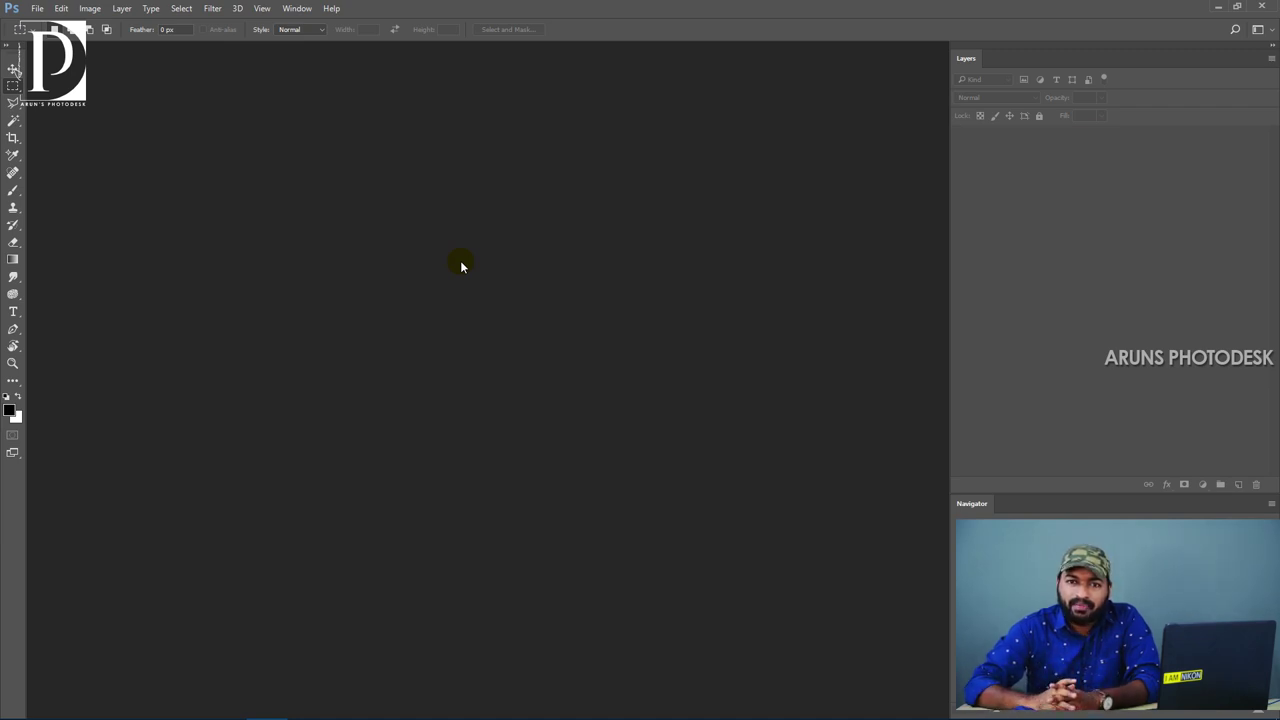
Open the raw photo DSC_7233.NEF from the Smart filters folder in Camera Raw.
double_click(401, 147)
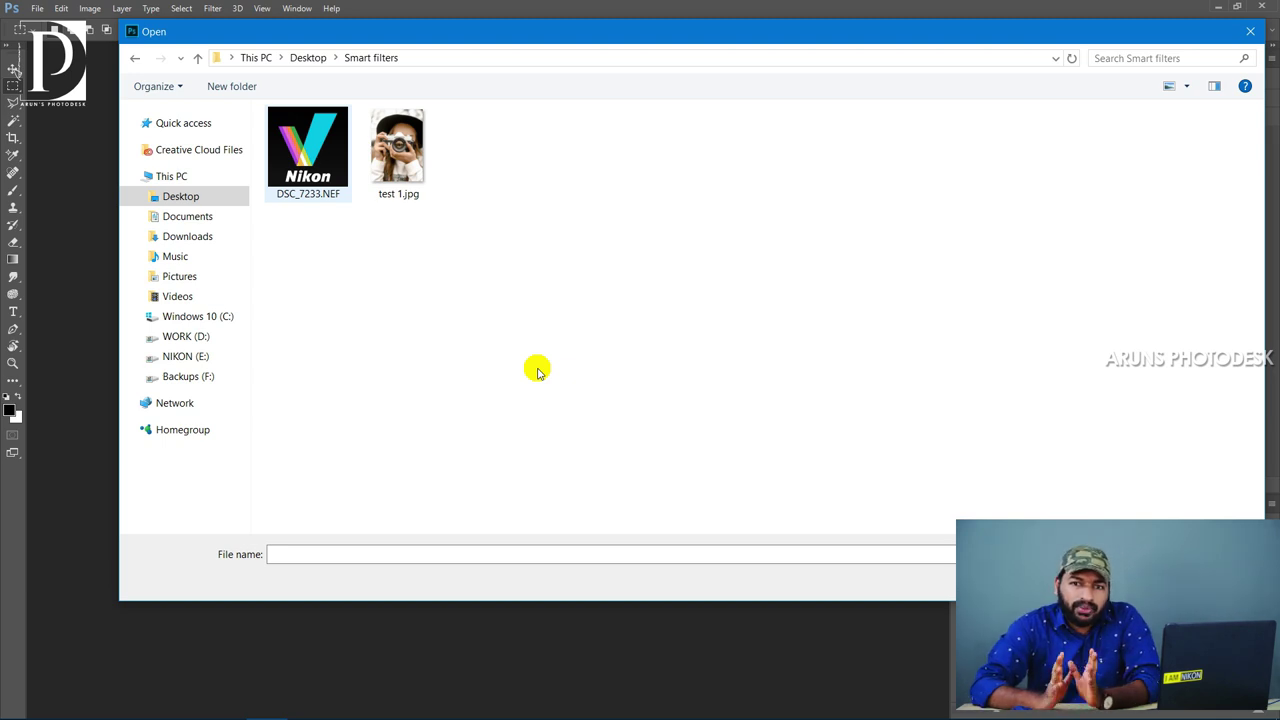
key(Escape)
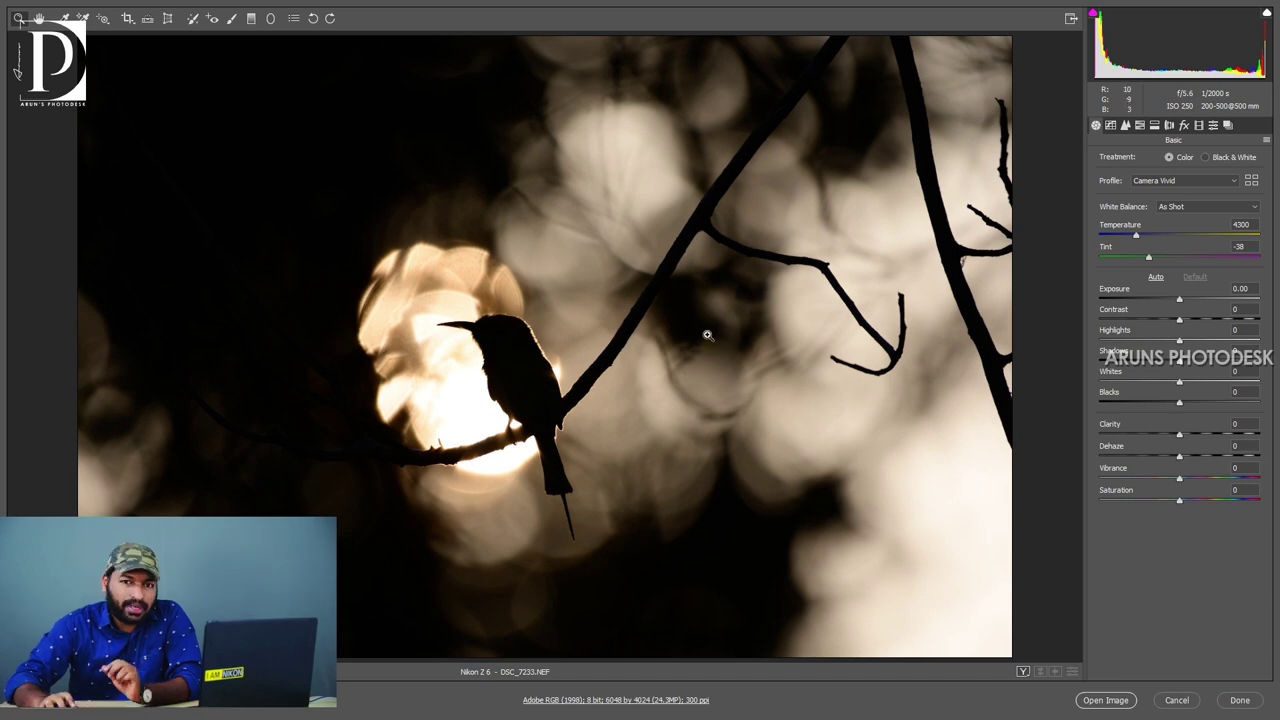
drag(519, 349, 571, 344)
drag(629, 306, 545, 323)
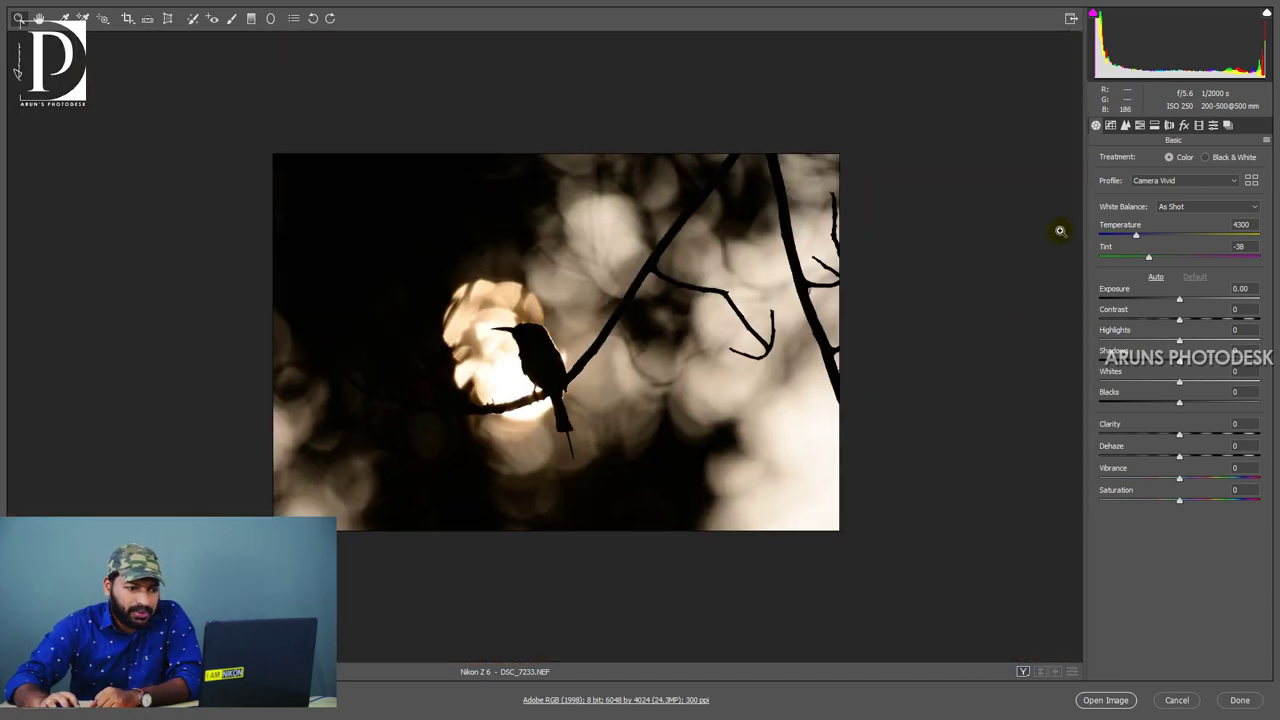
Set the raw photo's Temperature to 6550, Contrast to +23, Vibrance to +21 and Clarity to +9.
drag(1136, 235, 1172, 238)
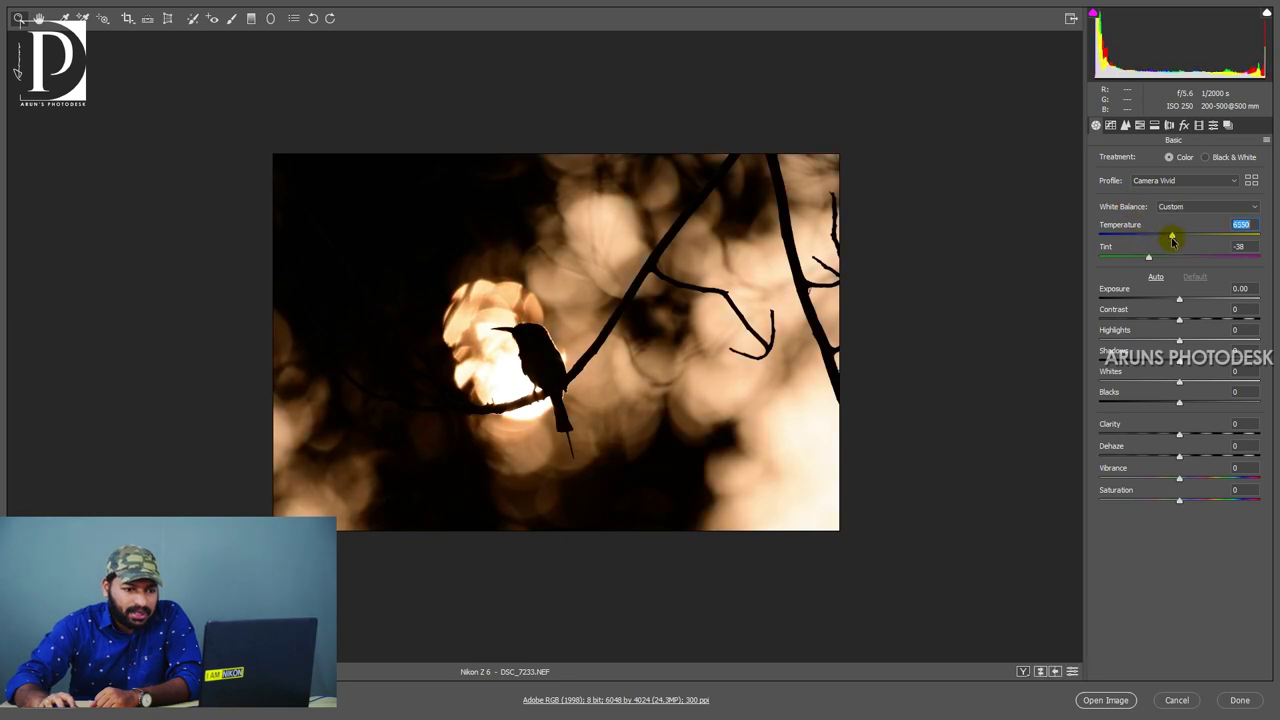
drag(1188, 319, 1196, 318)
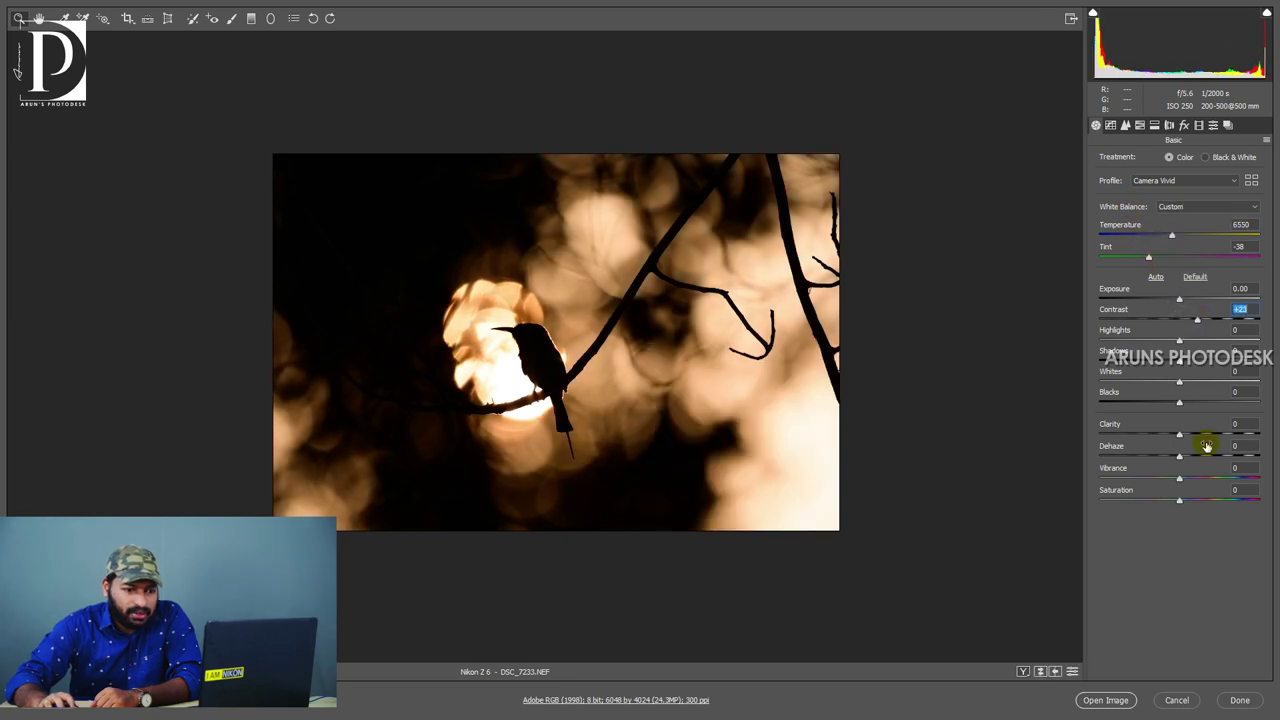
mouse_move(1185, 437)
mouse_down()
mouse_move(1196, 435)
mouse_move(1197, 478)
mouse_move(1187, 437)
mouse_up()
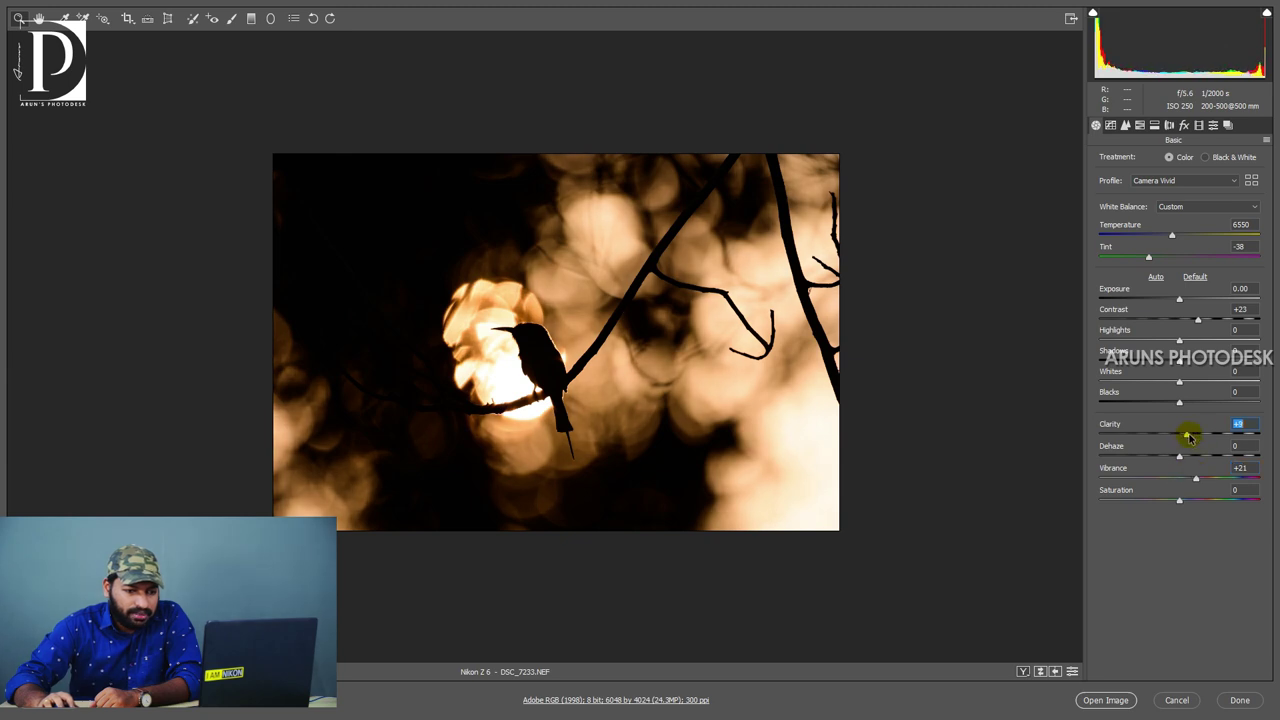
Add grain to the raw photo with Amount 68, Size 67 and Roughness 68.
click(658, 365)
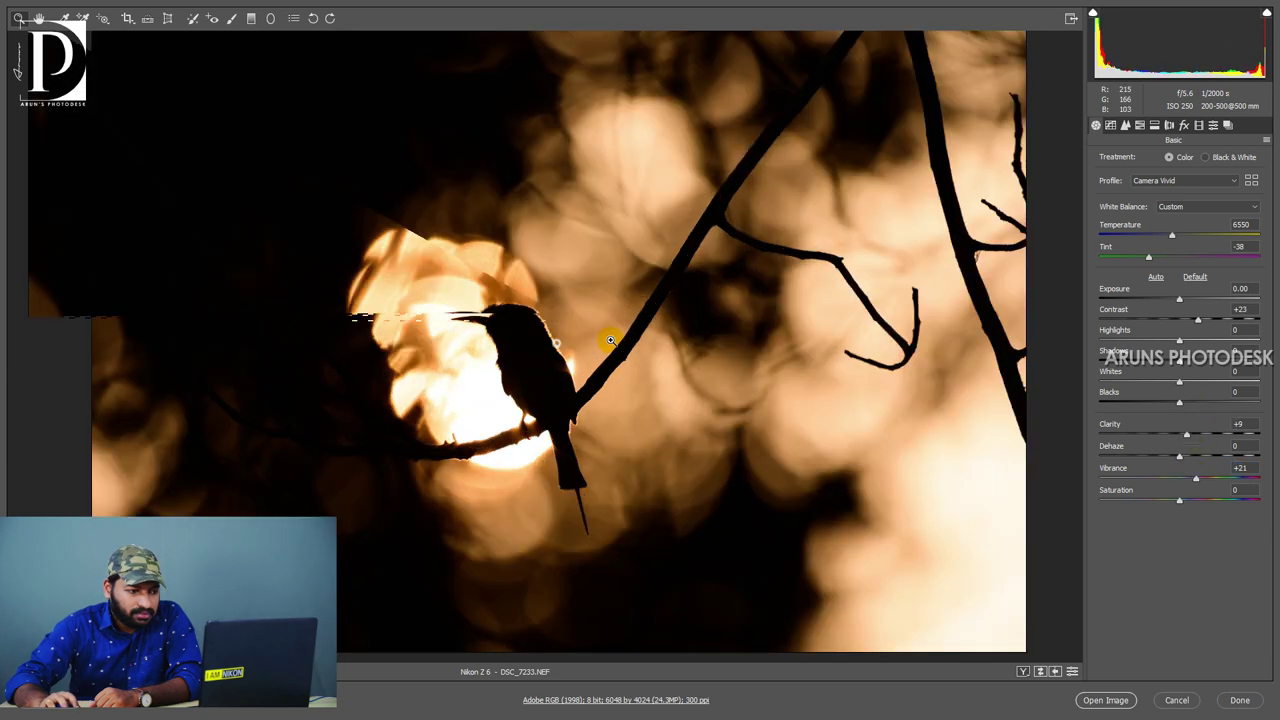
click(1184, 126)
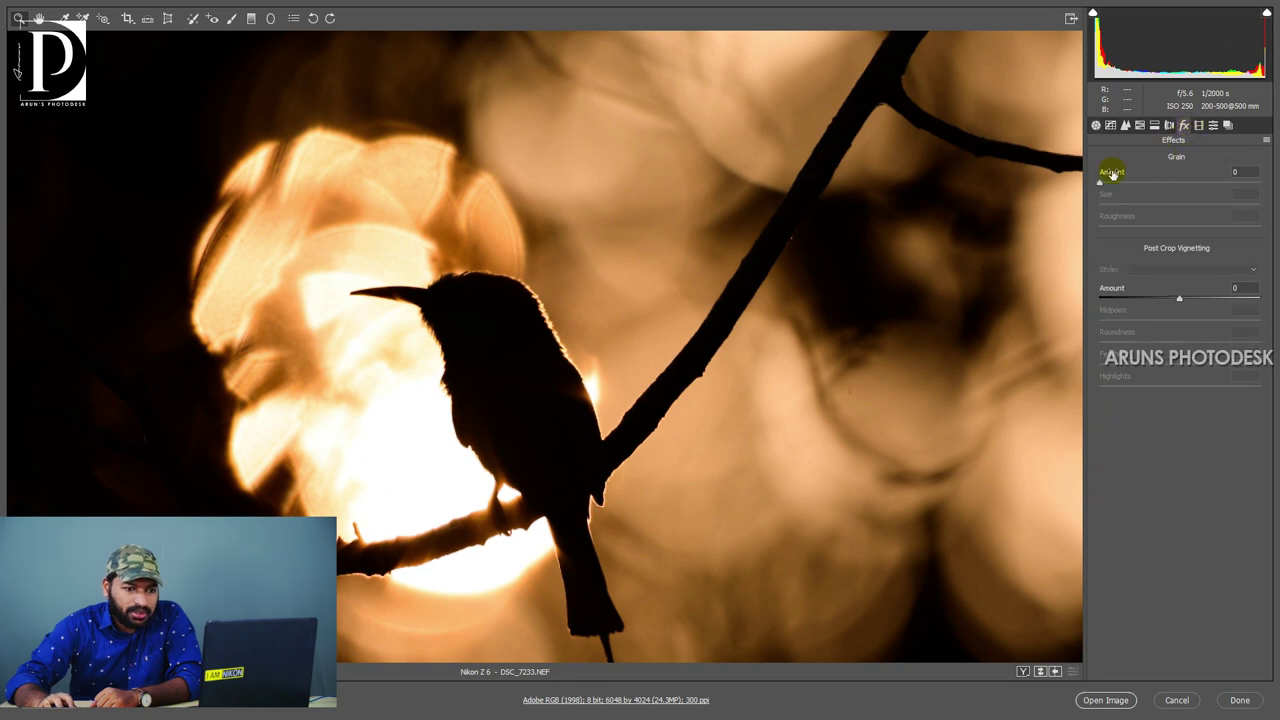
drag(1108, 185, 1207, 228)
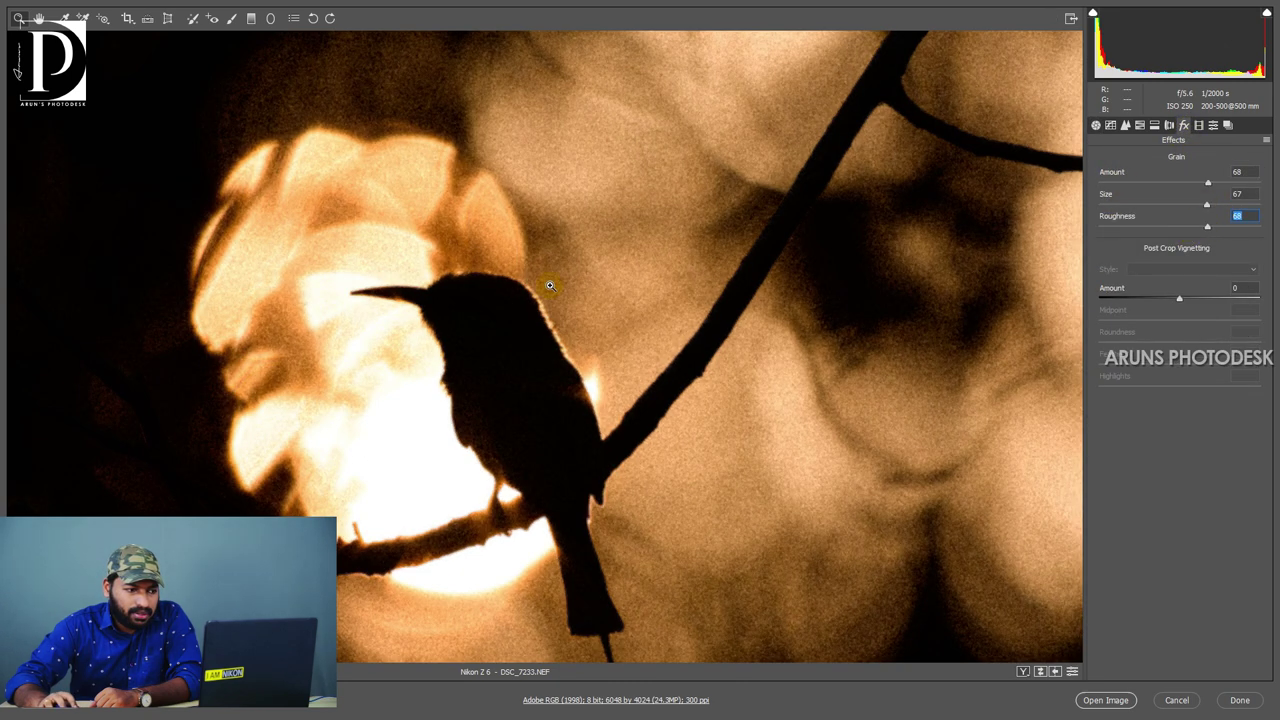
click(635, 202)
alt+click(557, 186)
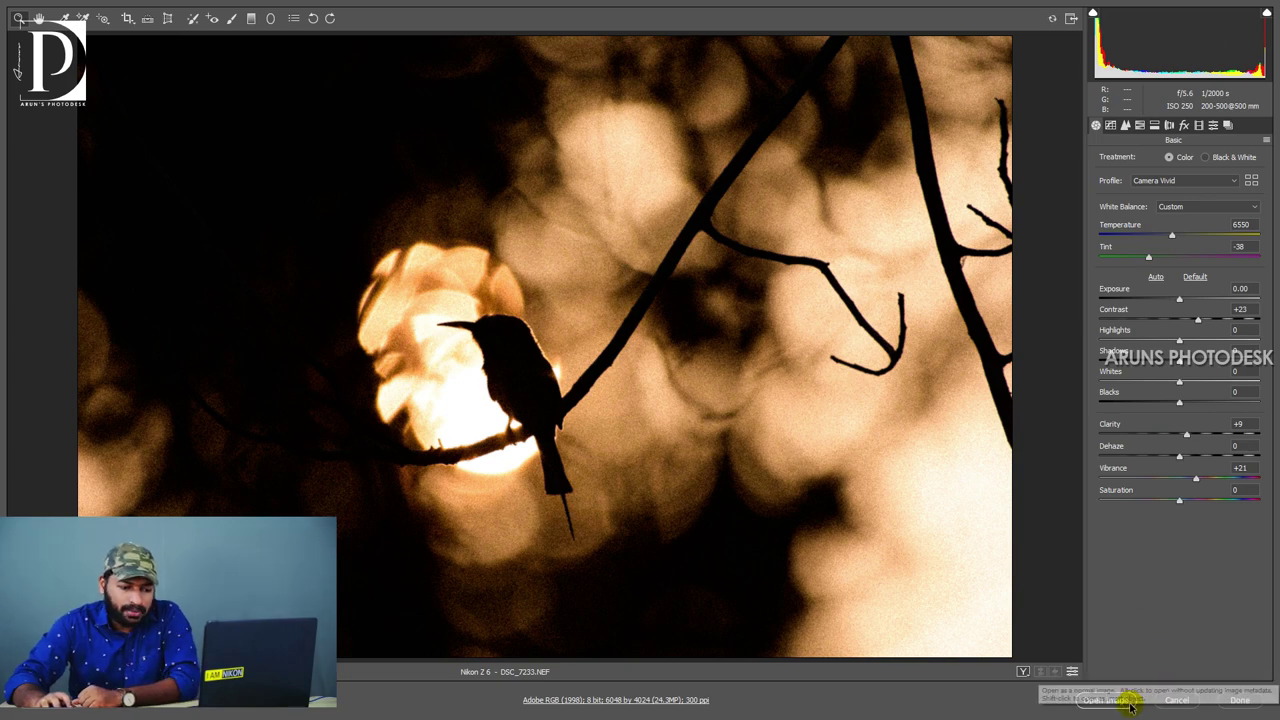
Open the adjusted raw photo as a normal image and zoom in on the grain around the bird.
click(1127, 700)
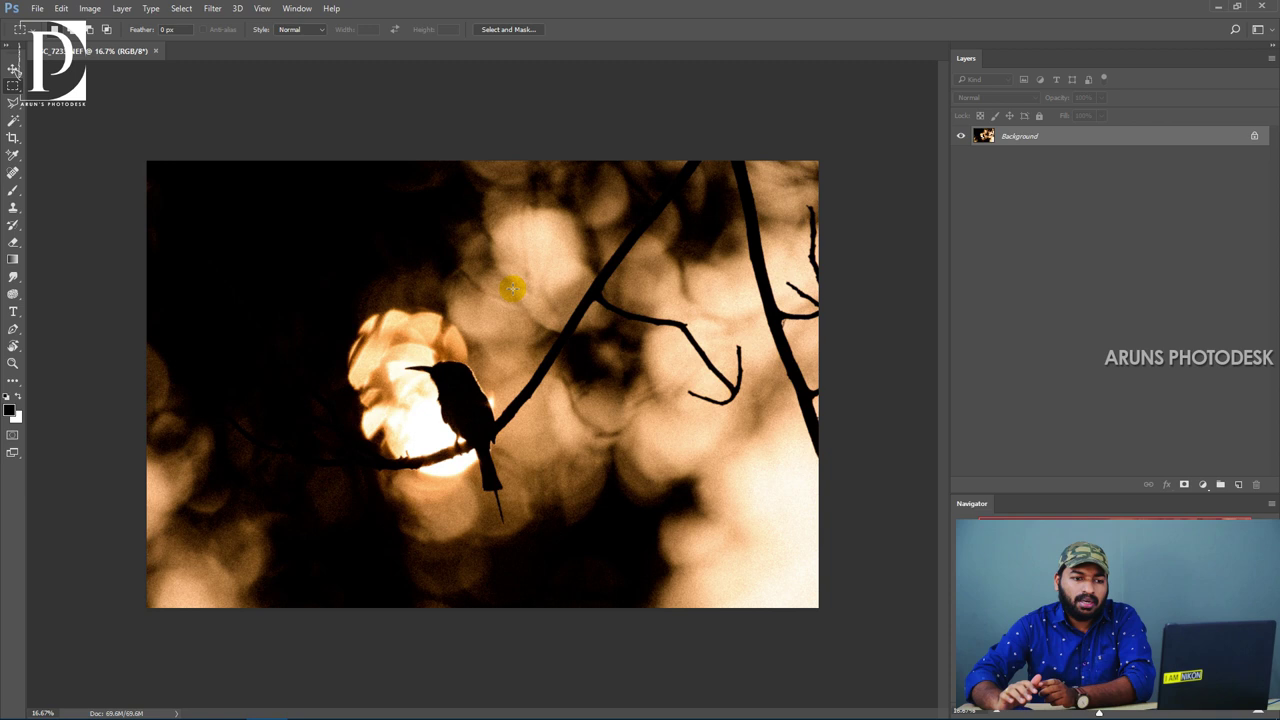
click(13, 70)
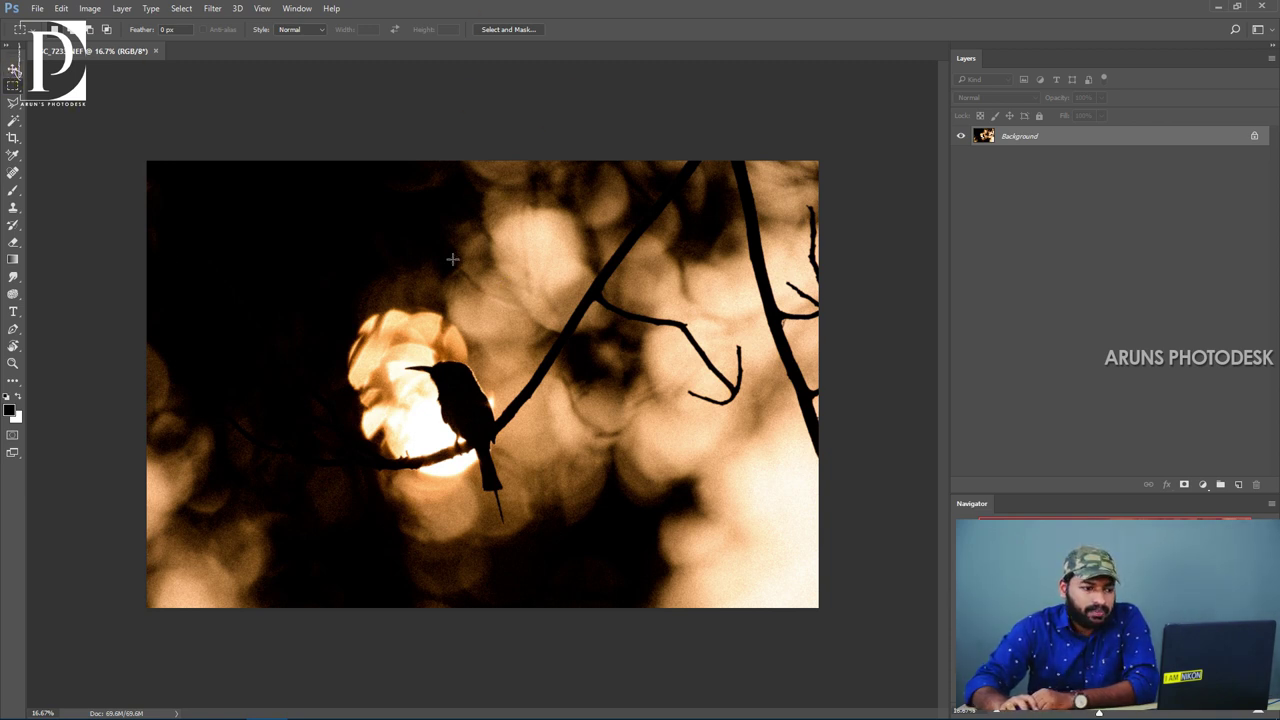
click(13, 364)
drag(427, 322, 584, 316)
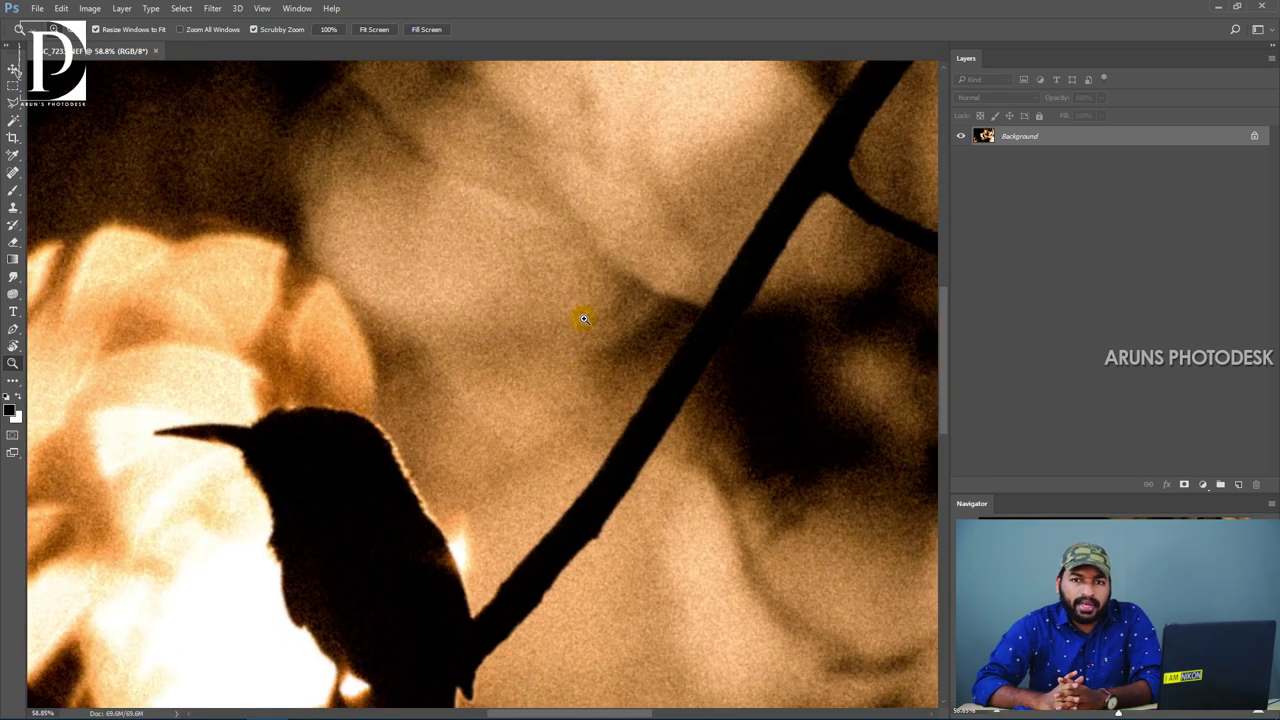
Look through the filters available for reducing the grain, including the Noise group and Imagenomic Noiseware Professional.
click(212, 9)
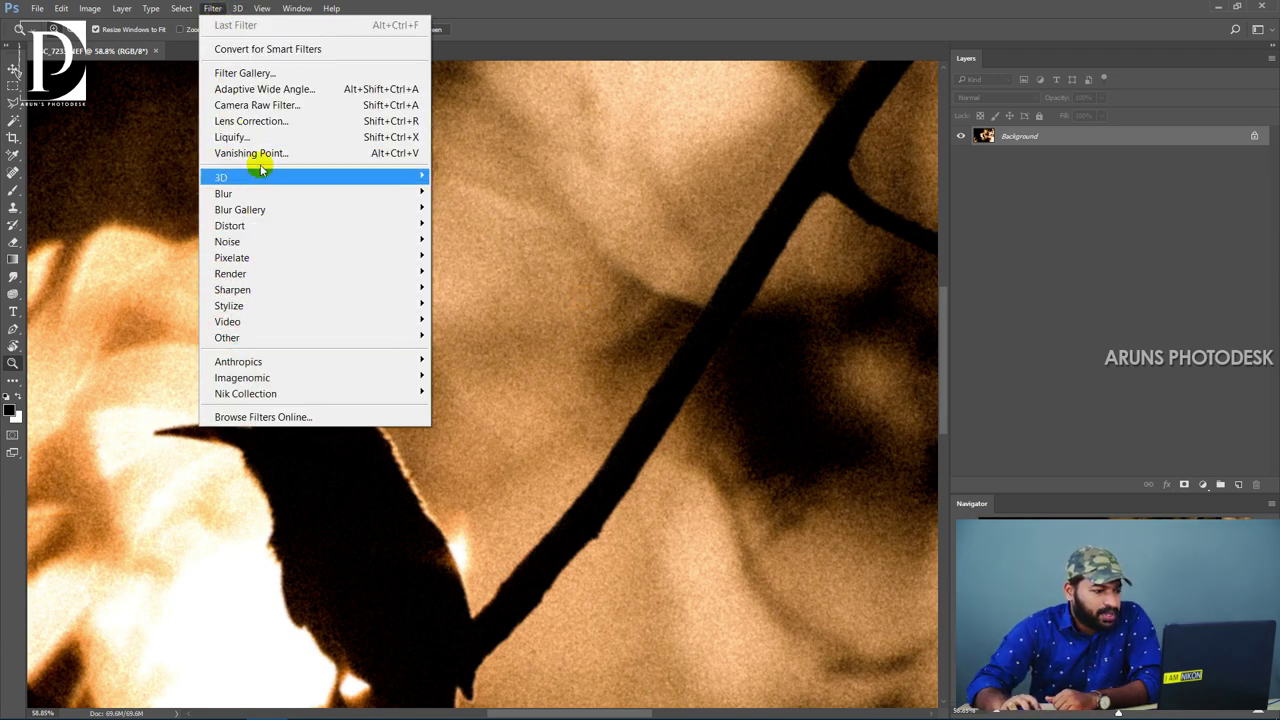
mouse_move(243, 241)
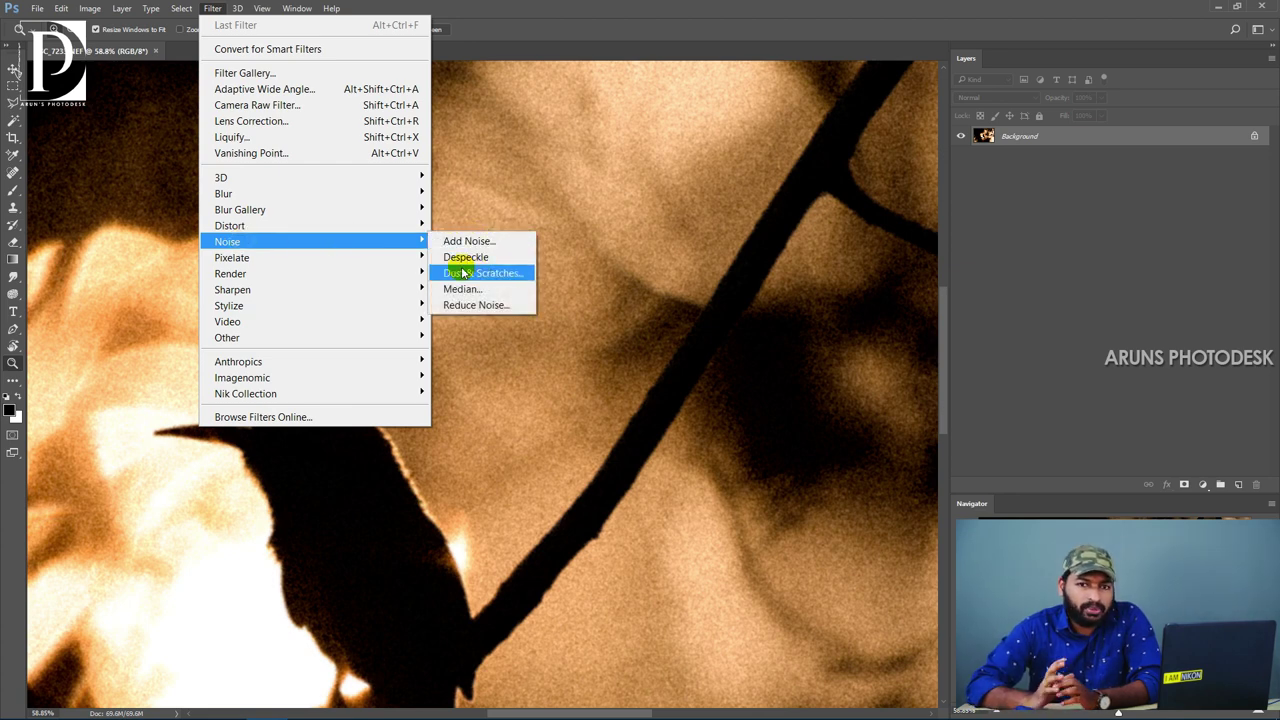
mouse_move(400, 377)
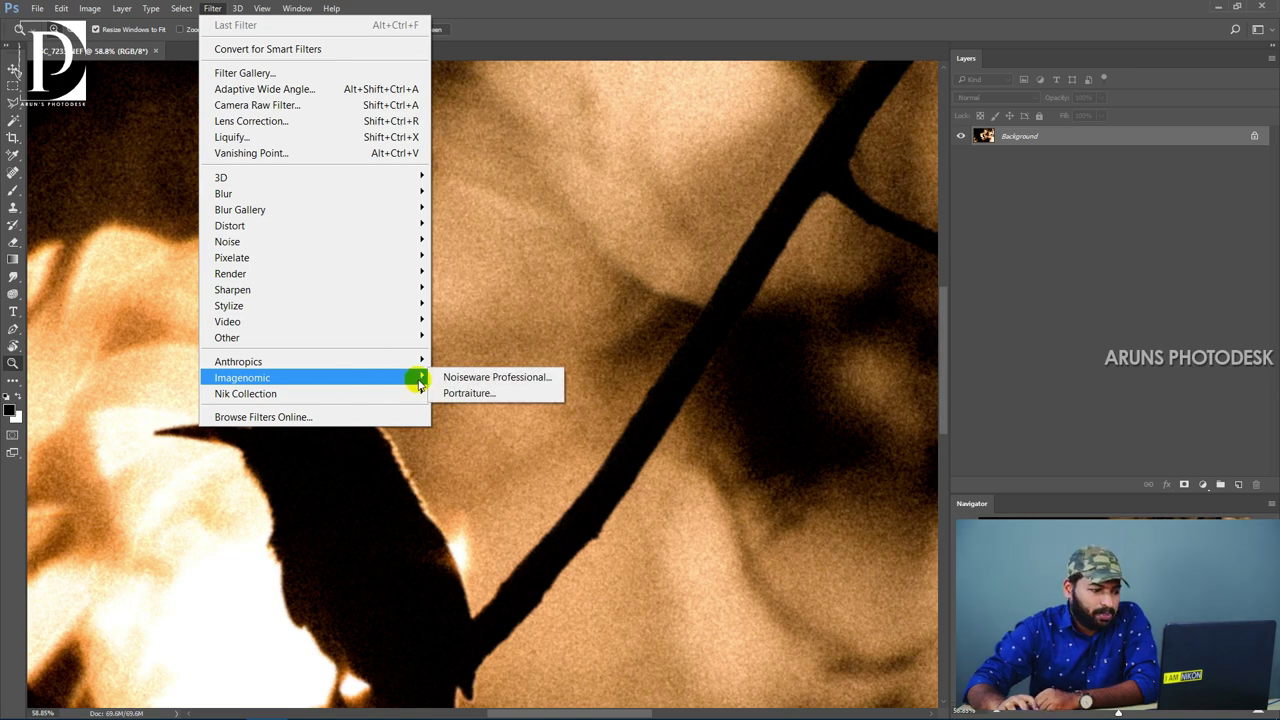
click(486, 377)
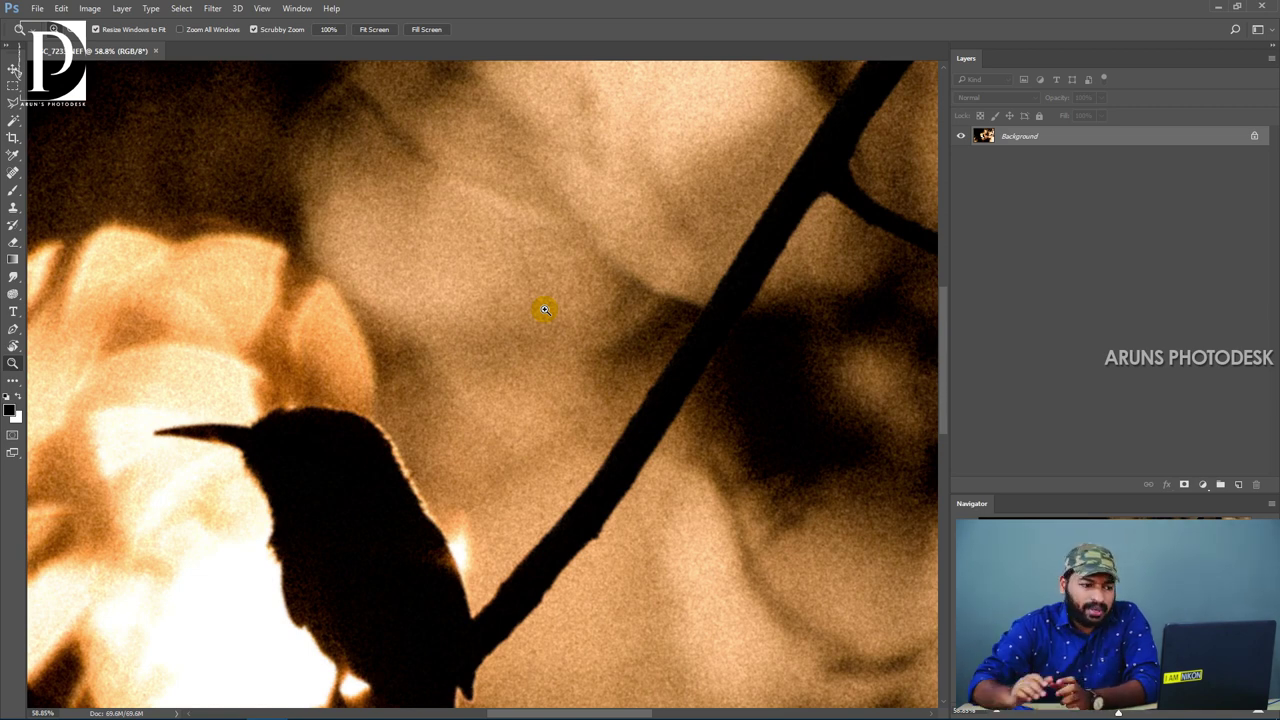
Open the Camera Raw Filter on the photo's Background layer.
alt+click(545, 310)
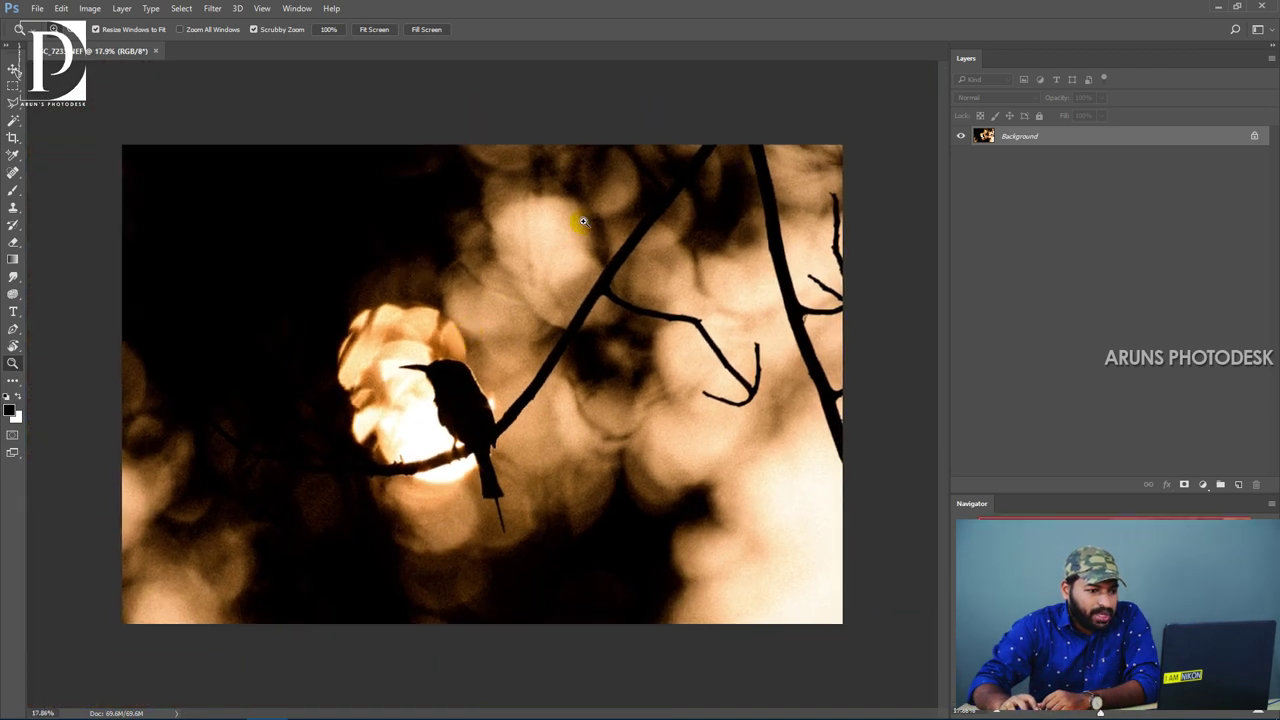
click(212, 10)
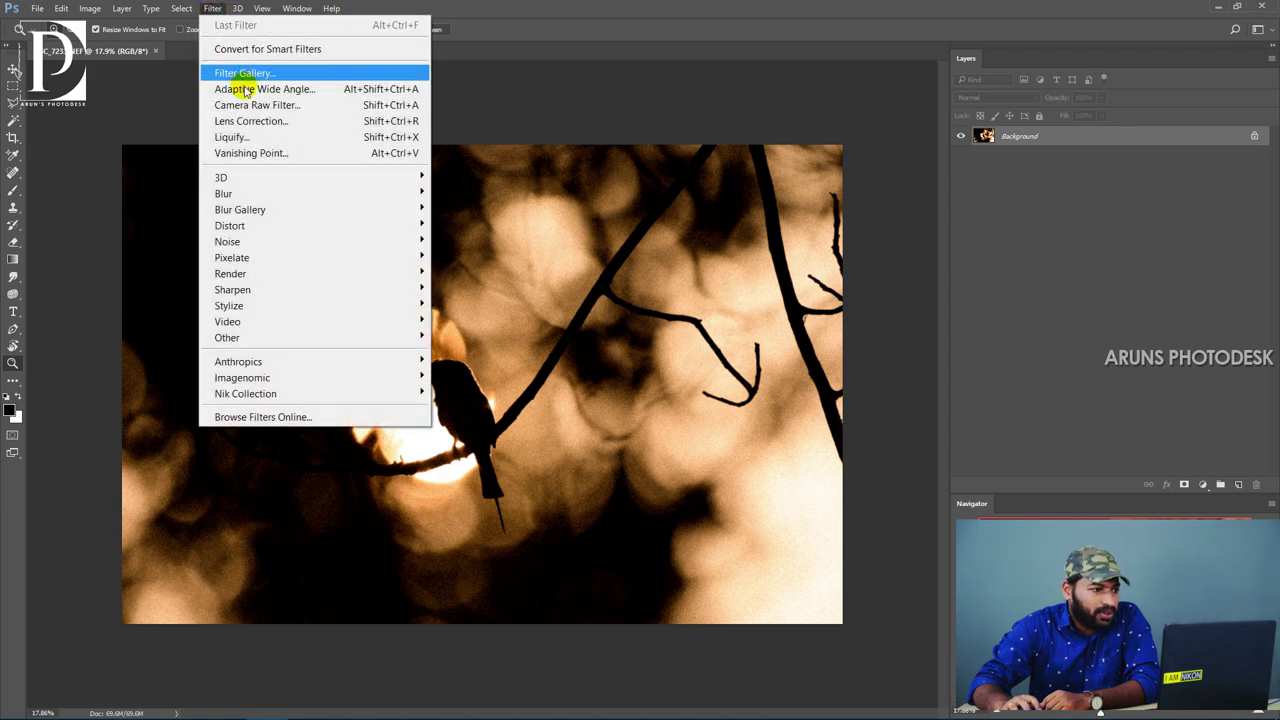
click(251, 104)
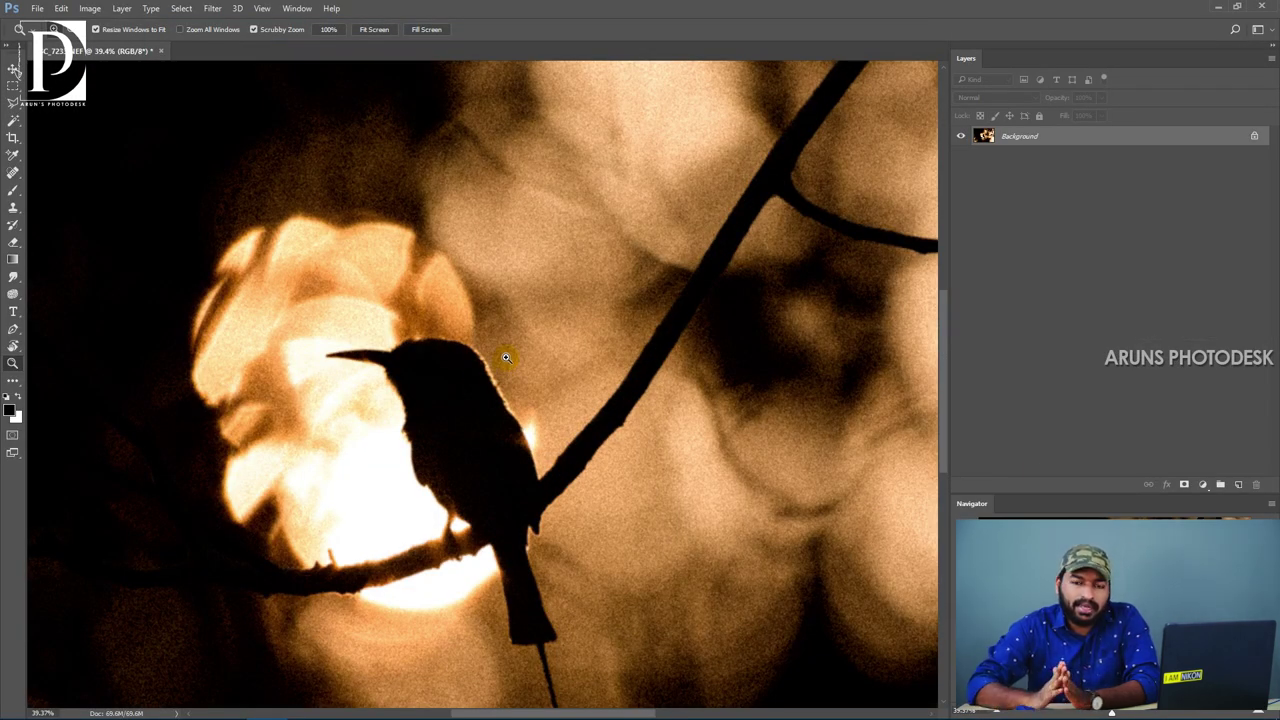
Close the DSC_7233.NEF document without saving its changes.
alt+click(500, 349)
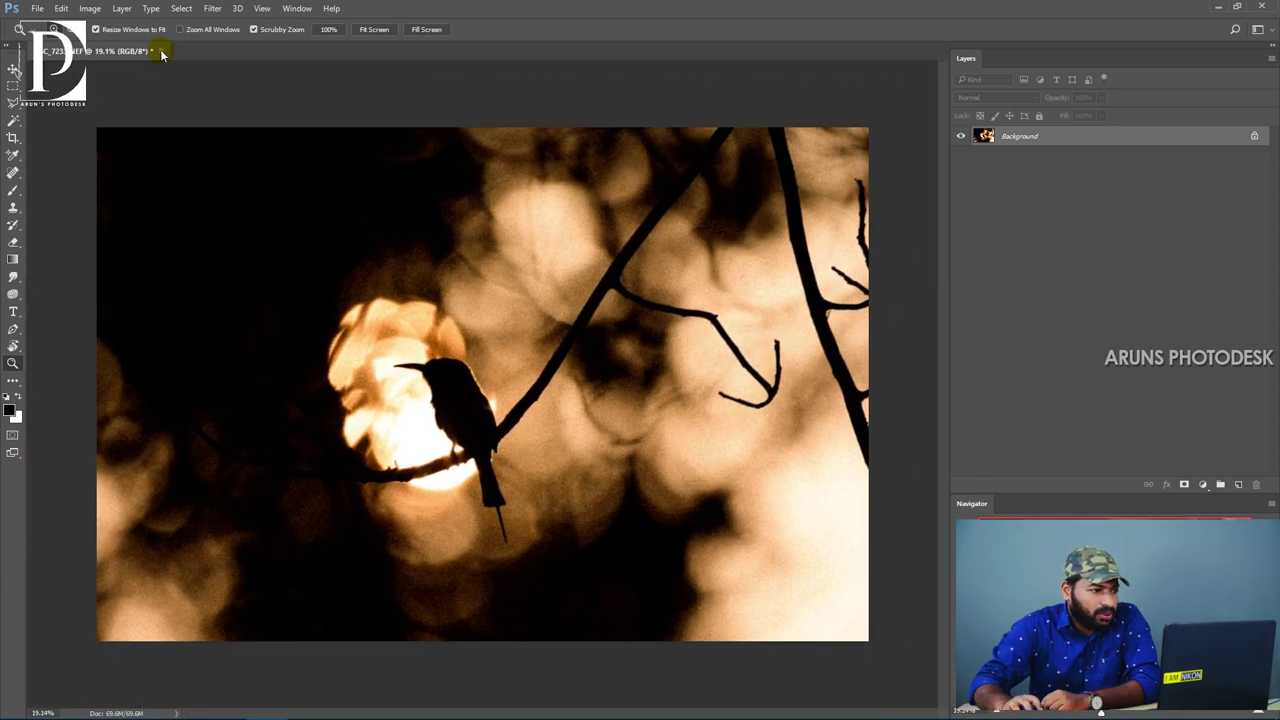
click(160, 51)
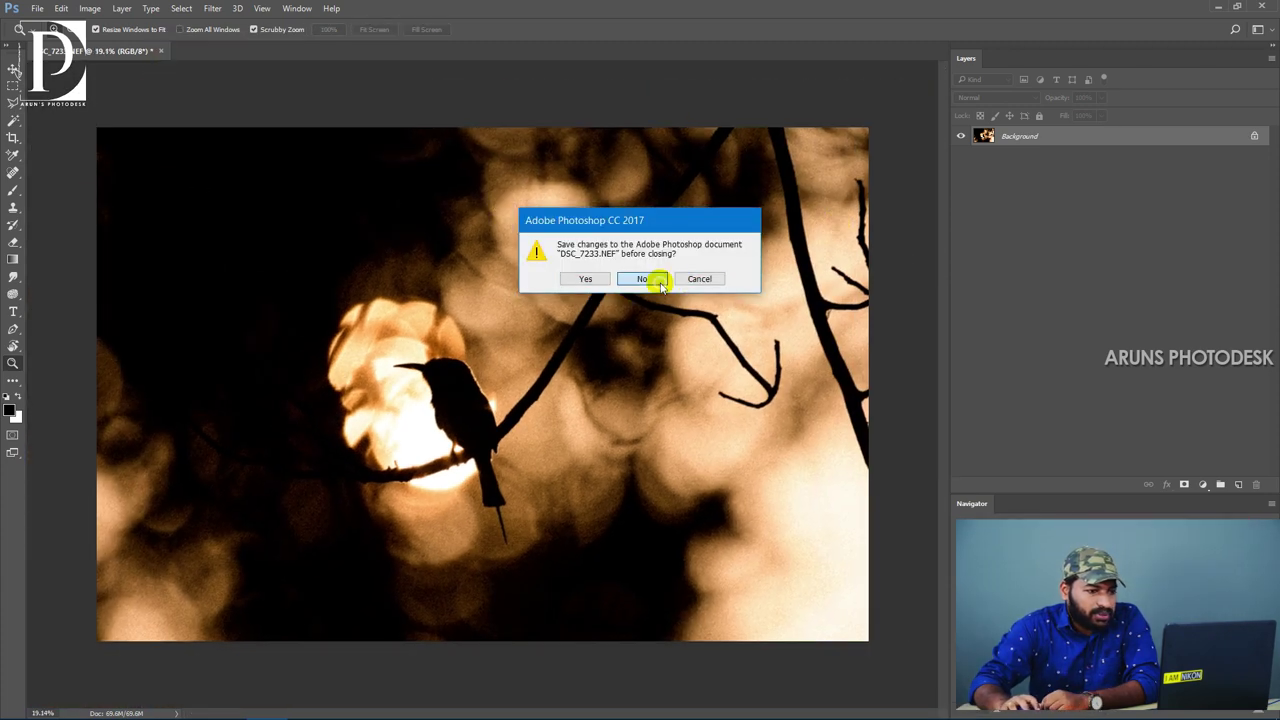
click(658, 282)
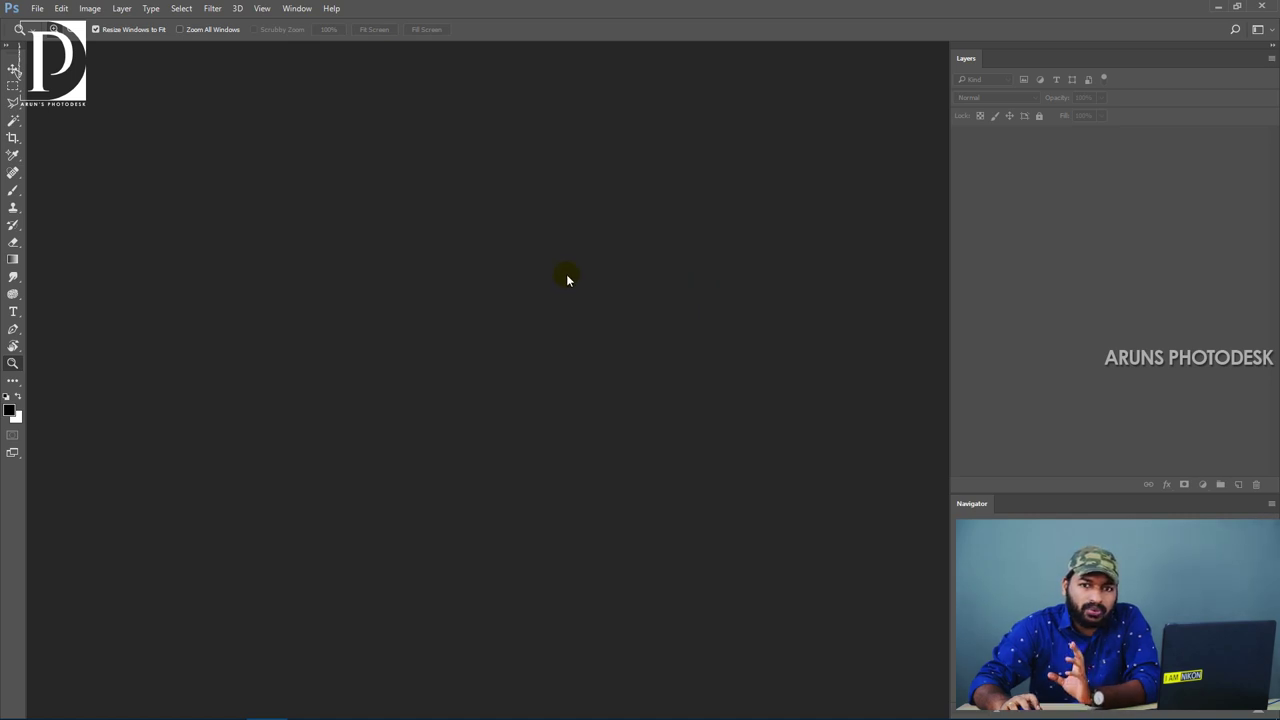
Reopen the raw photo DSC_7233.NEF in Camera Raw.
double_click(558, 266)
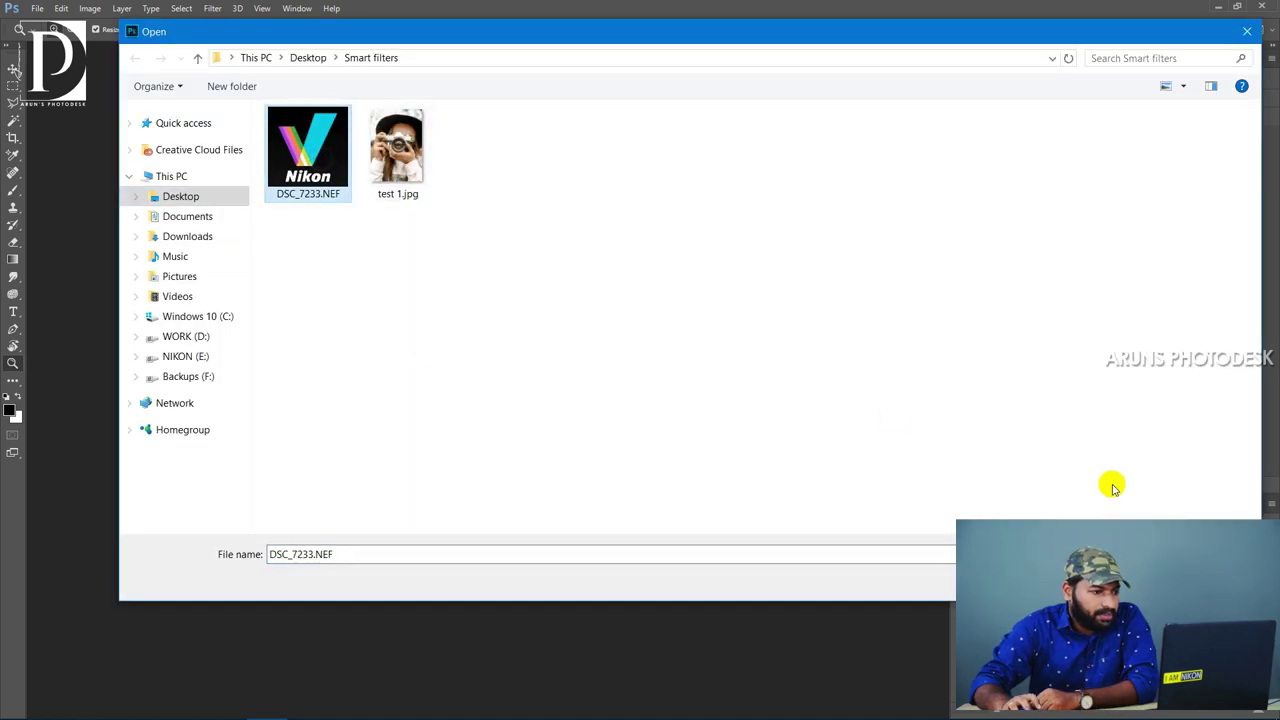
key(Return)
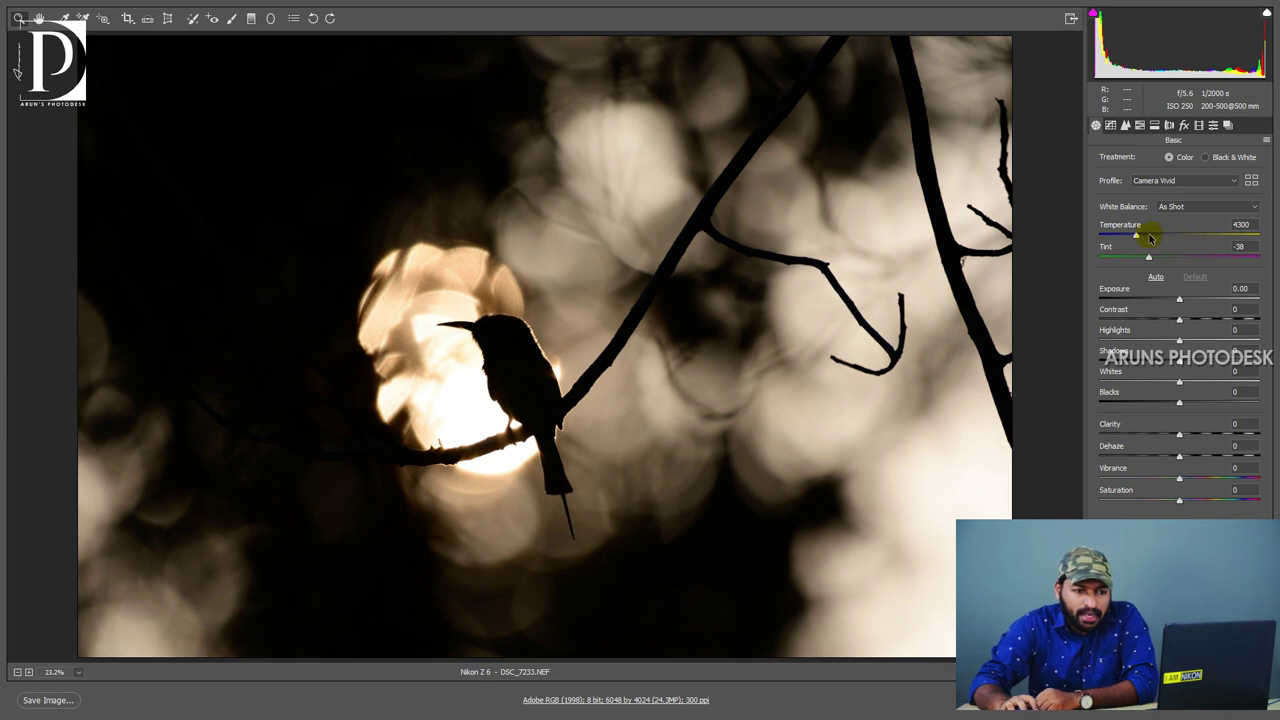
Set the raw photo's Temperature to 7900, Tint to -41, Contrast to +23 and Vibrance to +28.
click(1243, 224)
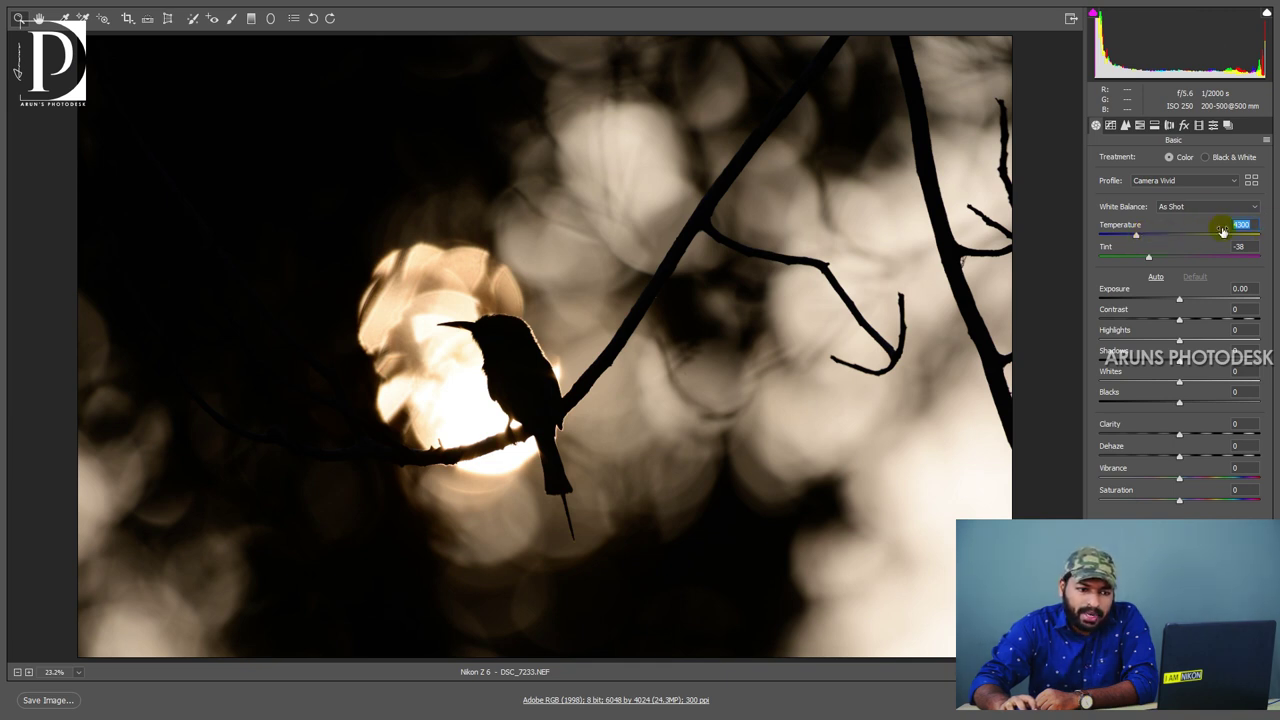
drag(1140, 233, 1154, 257)
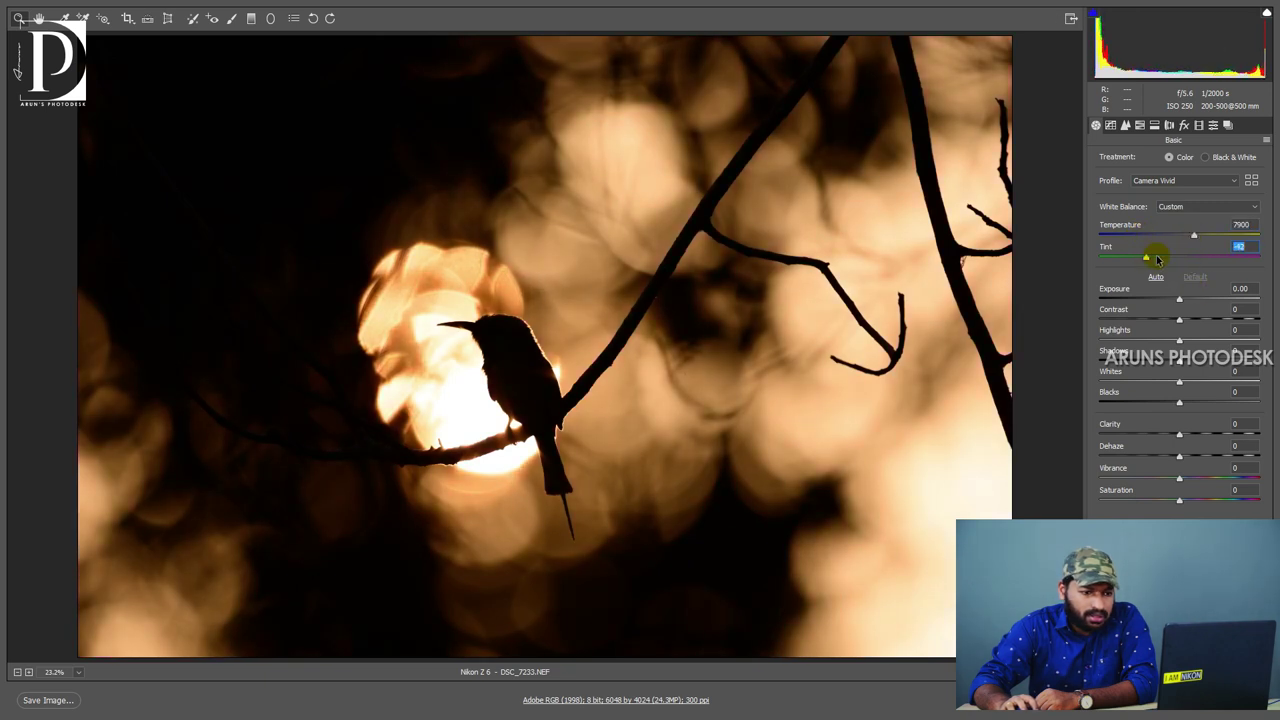
drag(1183, 320, 1198, 319)
drag(1179, 477, 1208, 480)
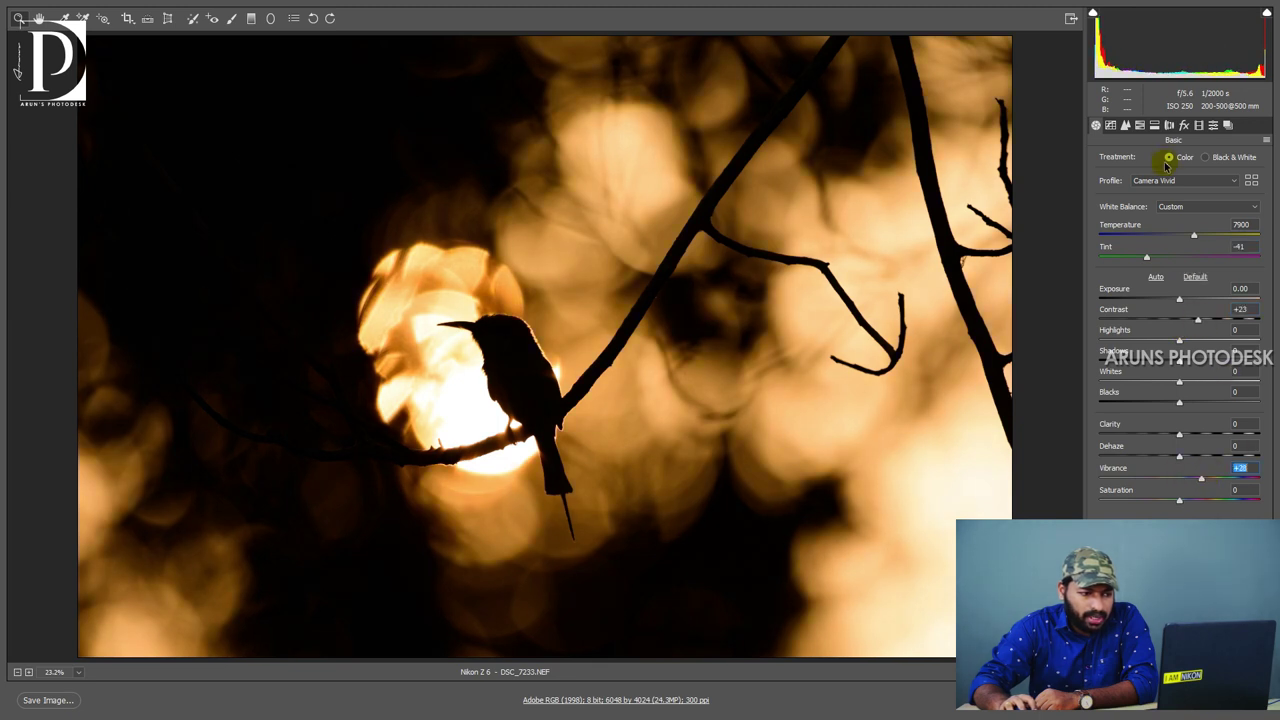
Add grain to the raw photo with Amount 78, Size 72 and Roughness 80.
click(1184, 125)
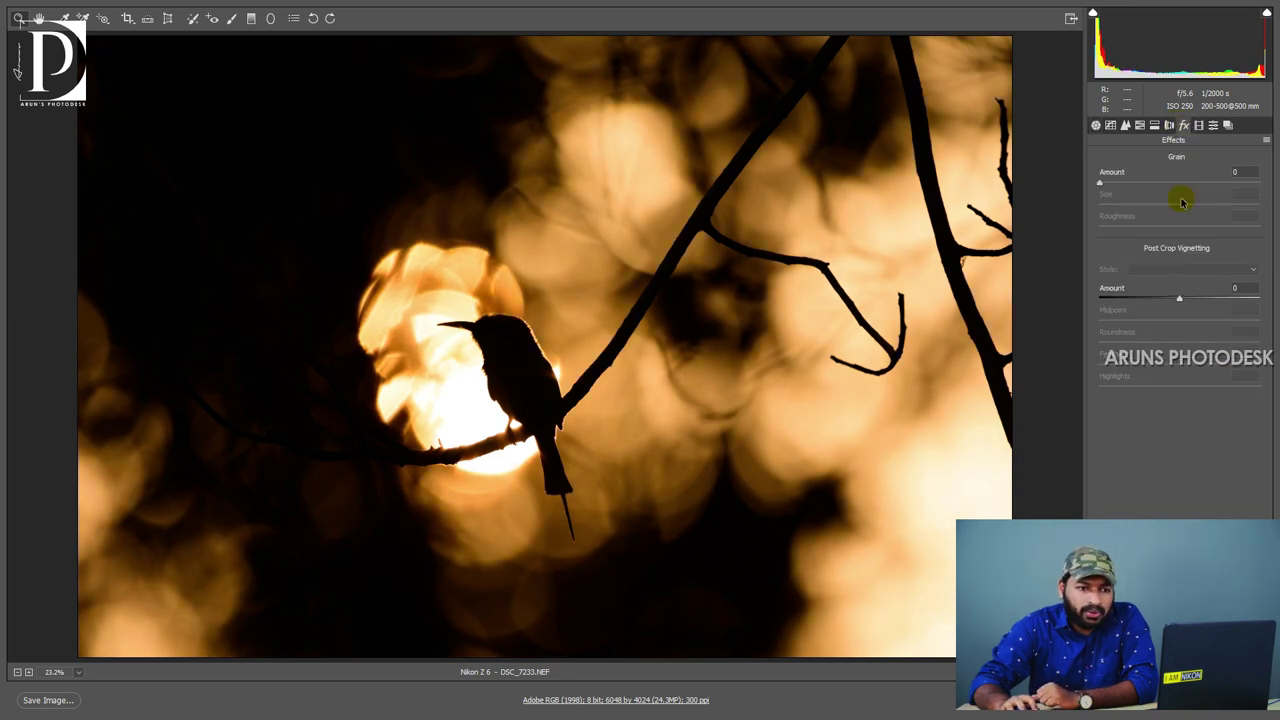
drag(1123, 182, 1223, 182)
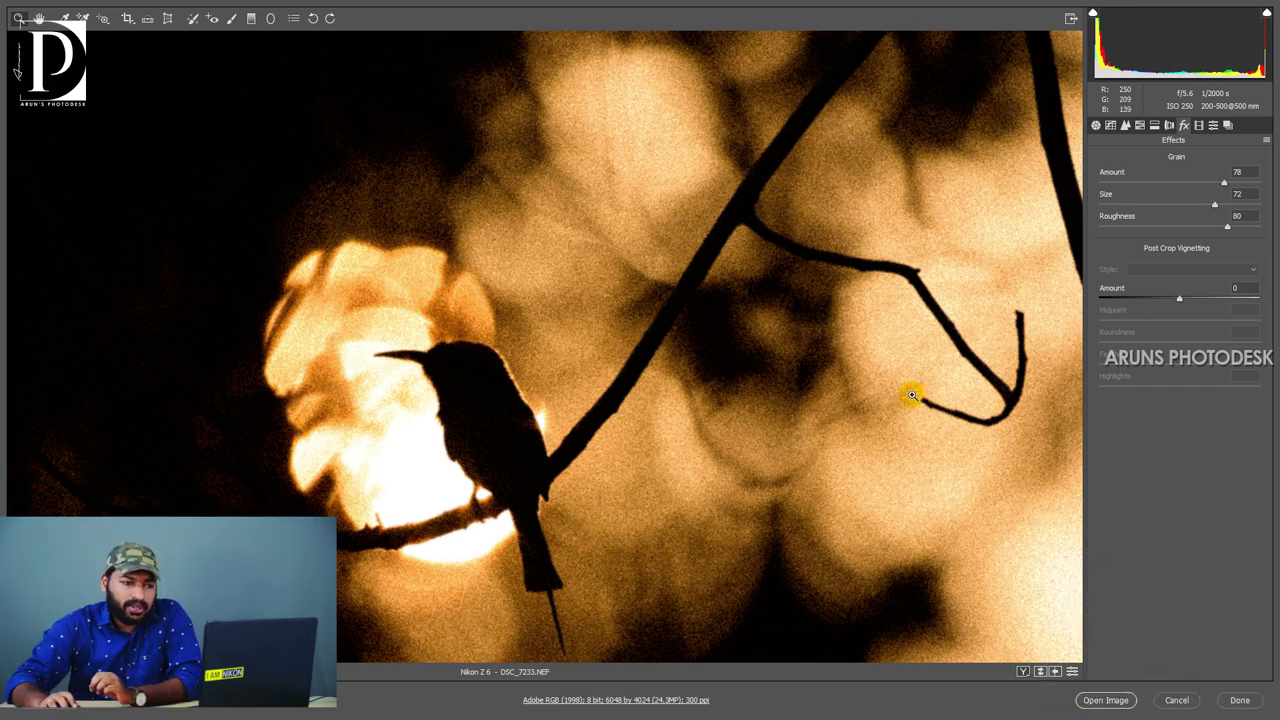
alt+click(773, 330)
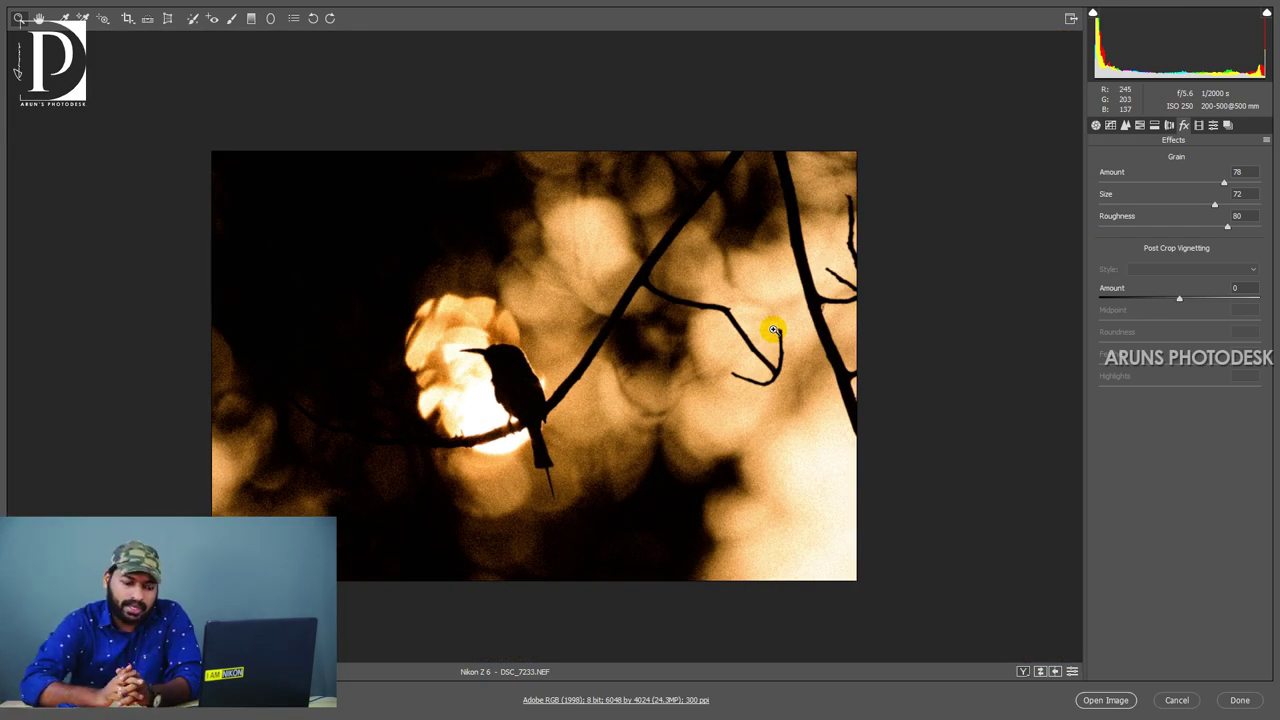
Open the adjusted raw photo in the main editor as an object instead of a normal image.
key(shift)
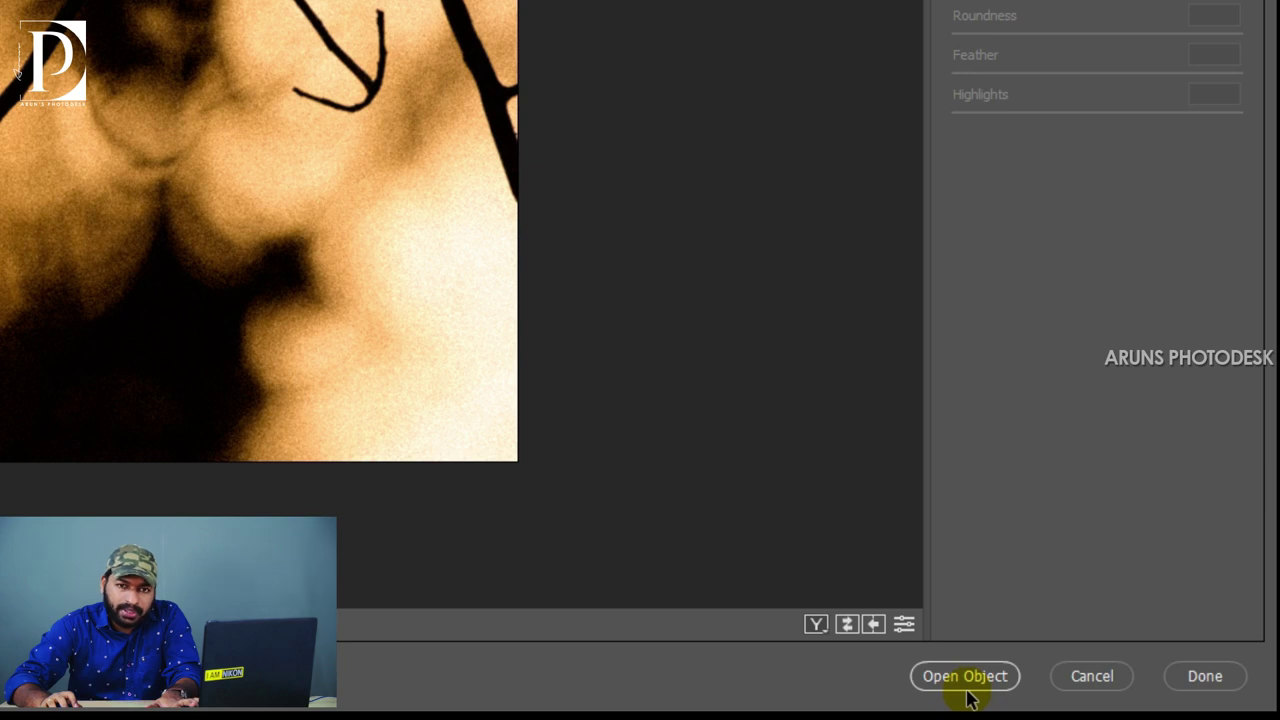
key(shift)
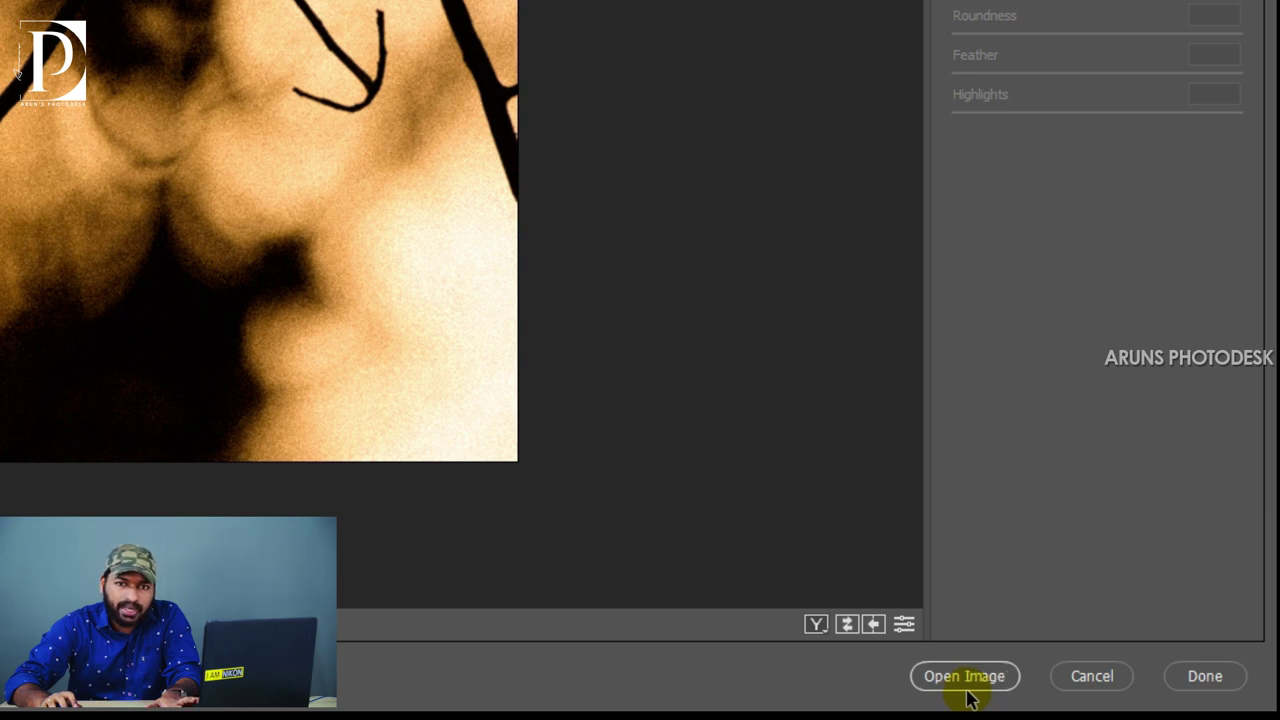
key(shift)
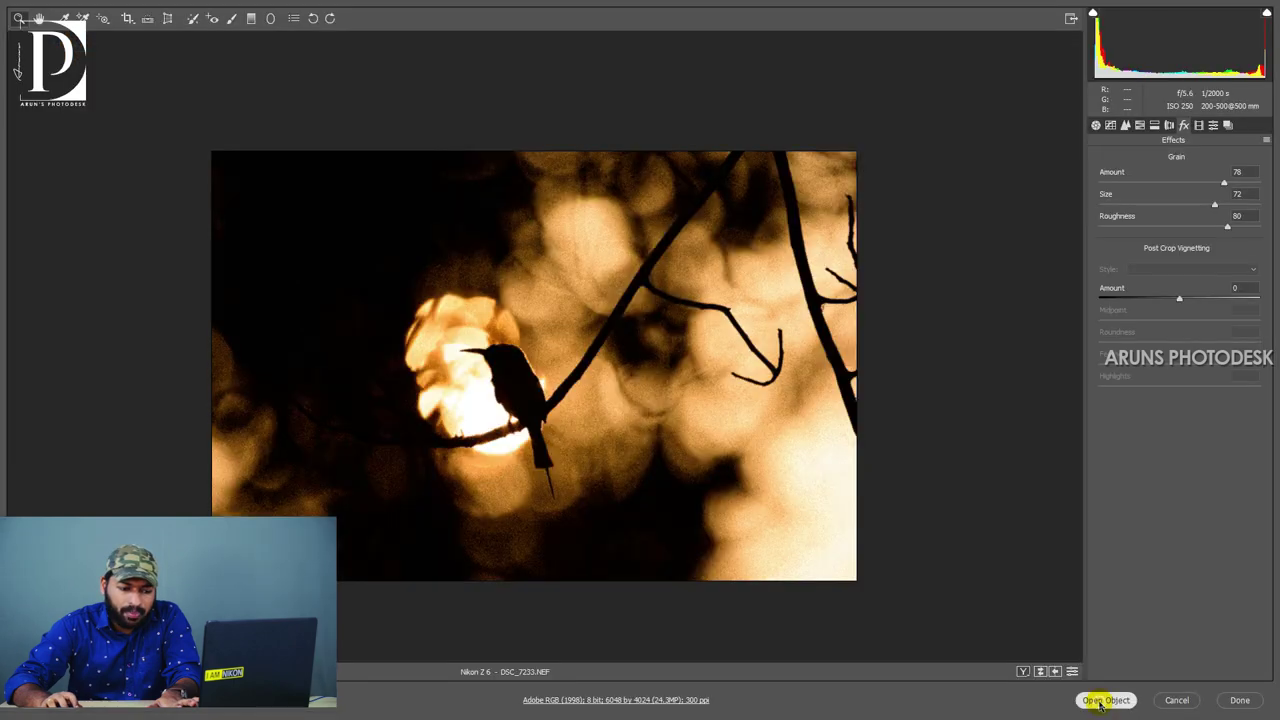
click(953, 678)
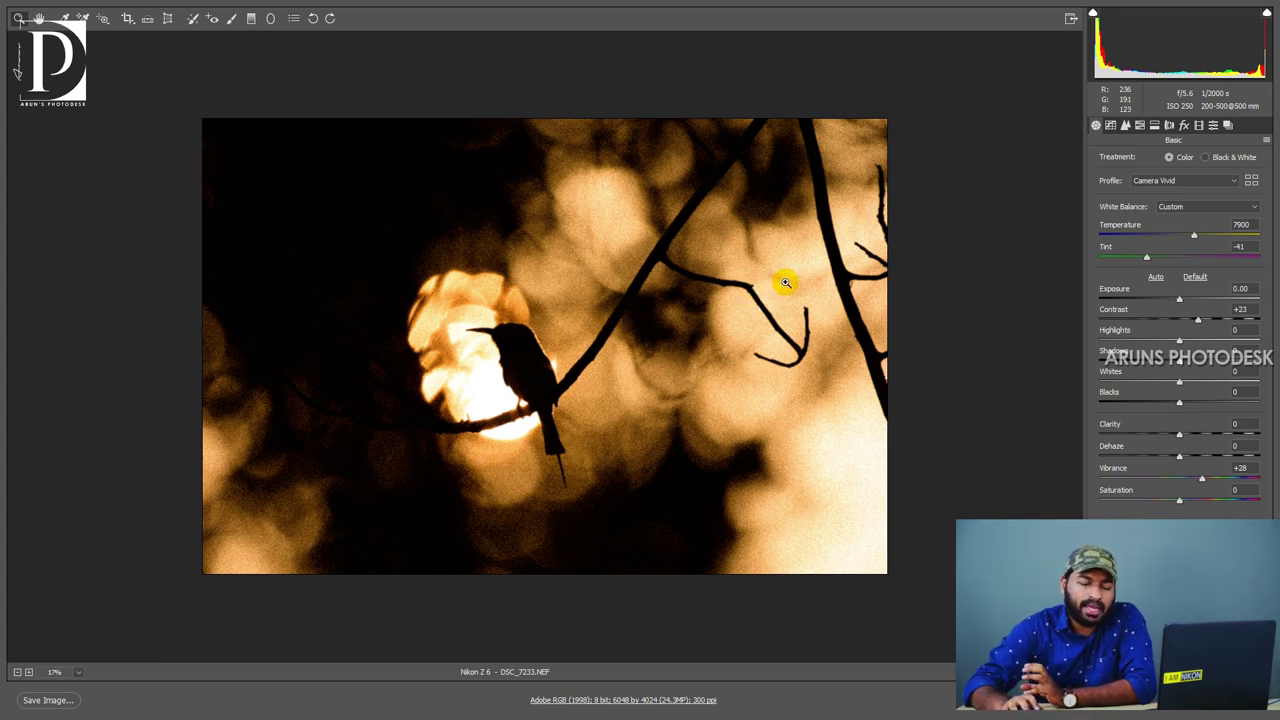
Remove the raw photo's grain by setting its Amount to 0, apply the change to the smart object and inspect the detail.
click(1184, 126)
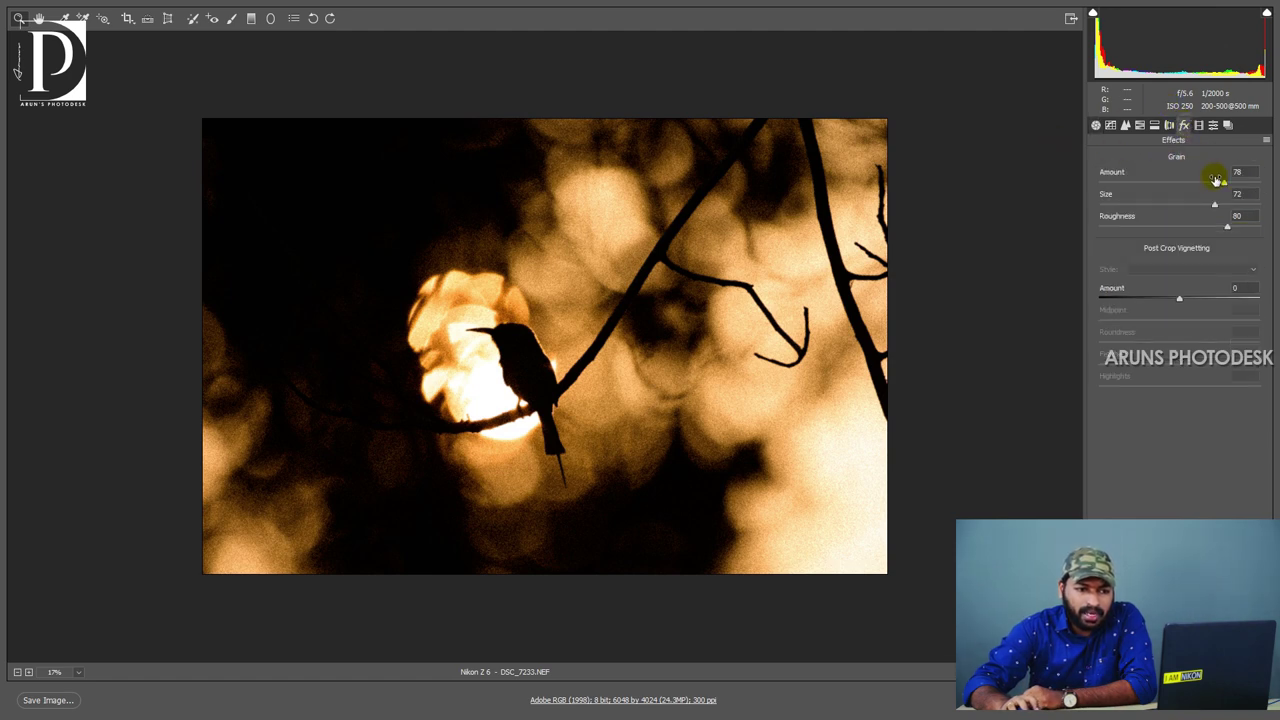
click(1237, 173)
text(0)
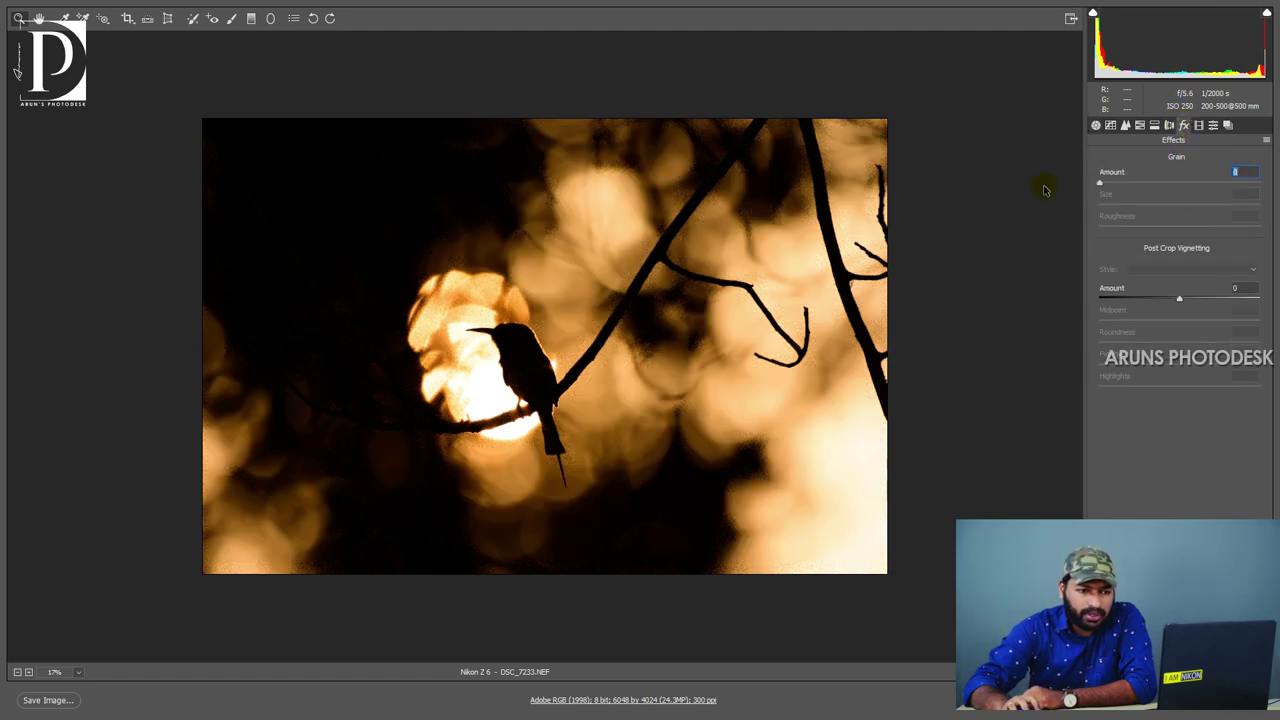
drag(570, 360, 694, 349)
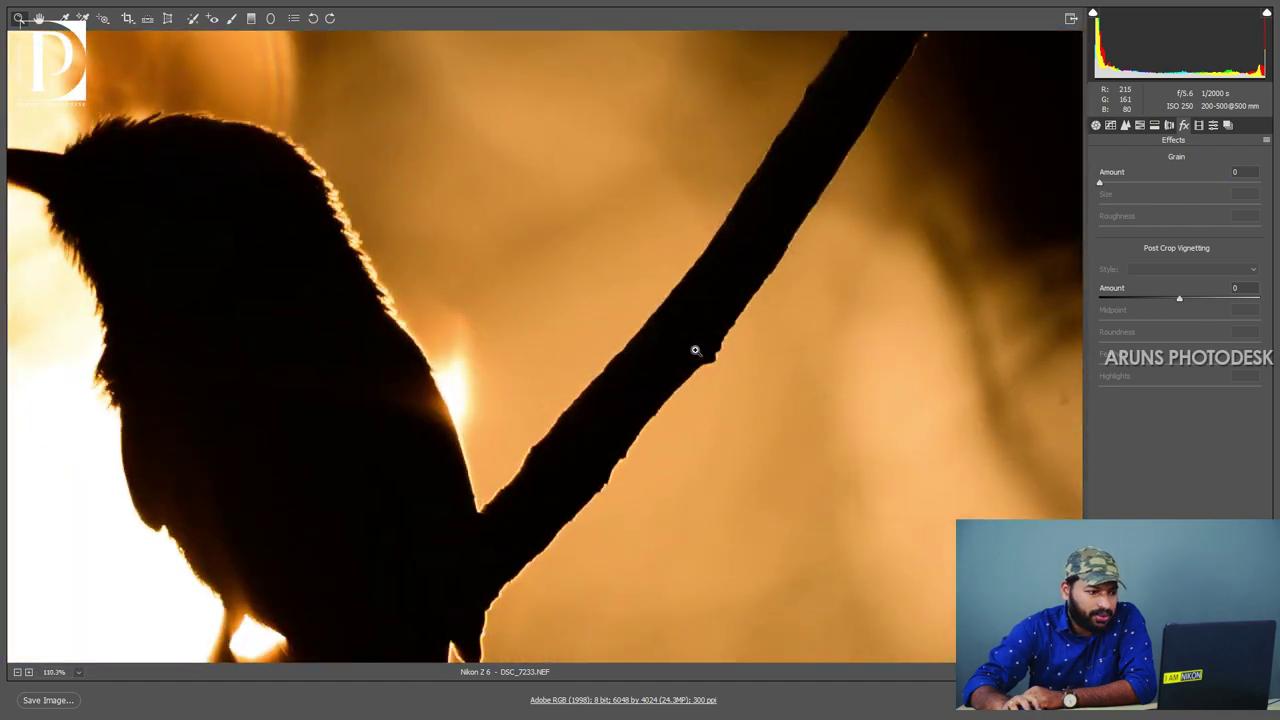
drag(703, 267, 612, 283)
key(ctrl+alt+1)
mouse_move(483, 346)
mouse_down()
mouse_move(509, 343)
mouse_move(477, 349)
mouse_up()
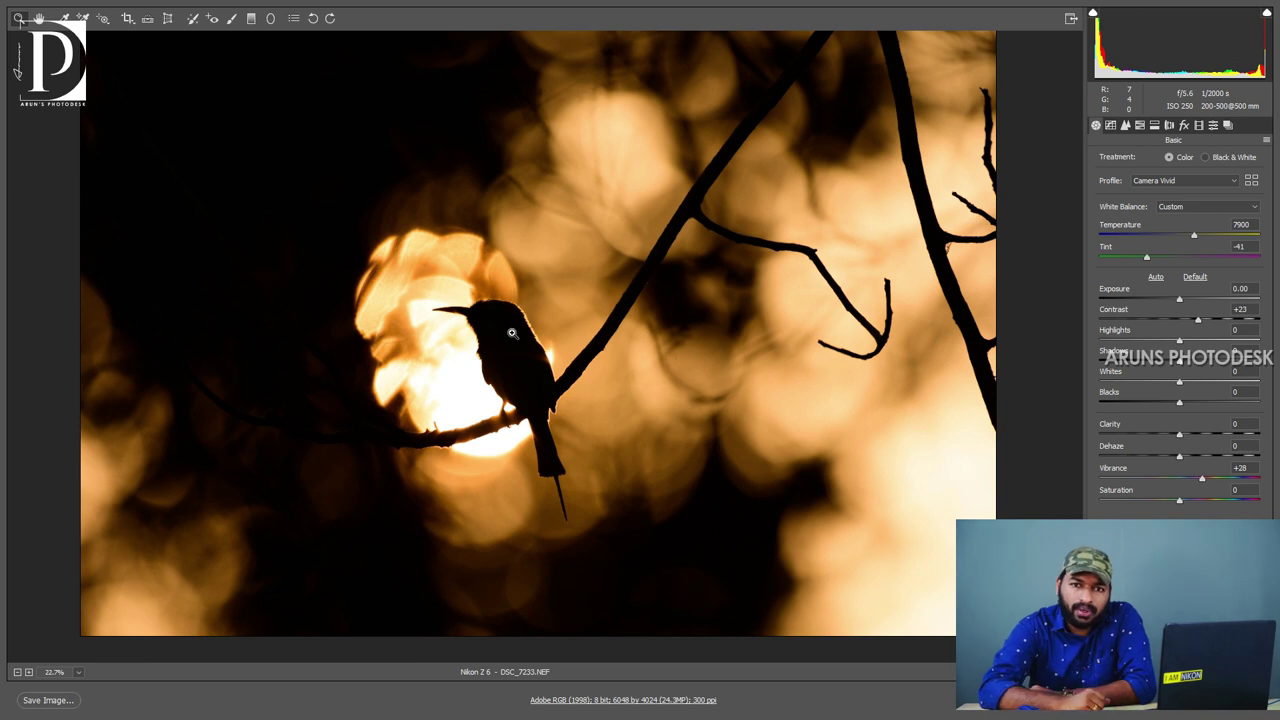
click(1241, 225)
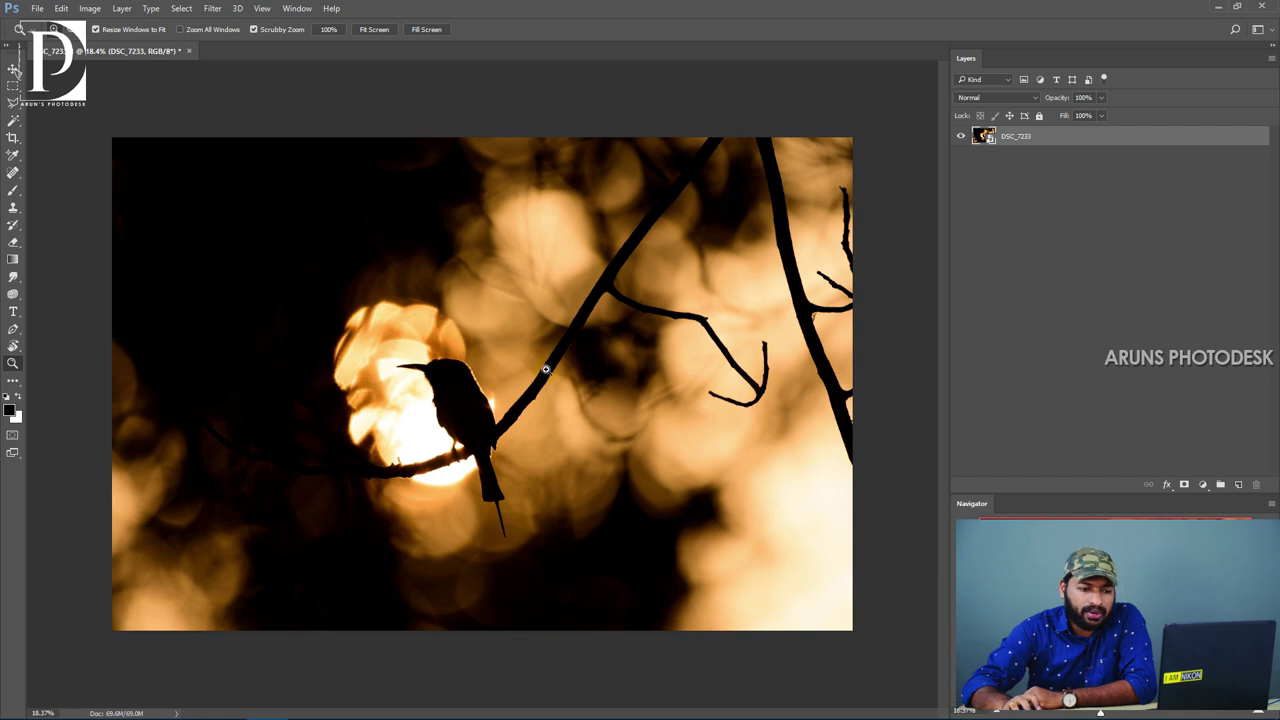
drag(507, 372, 571, 354)
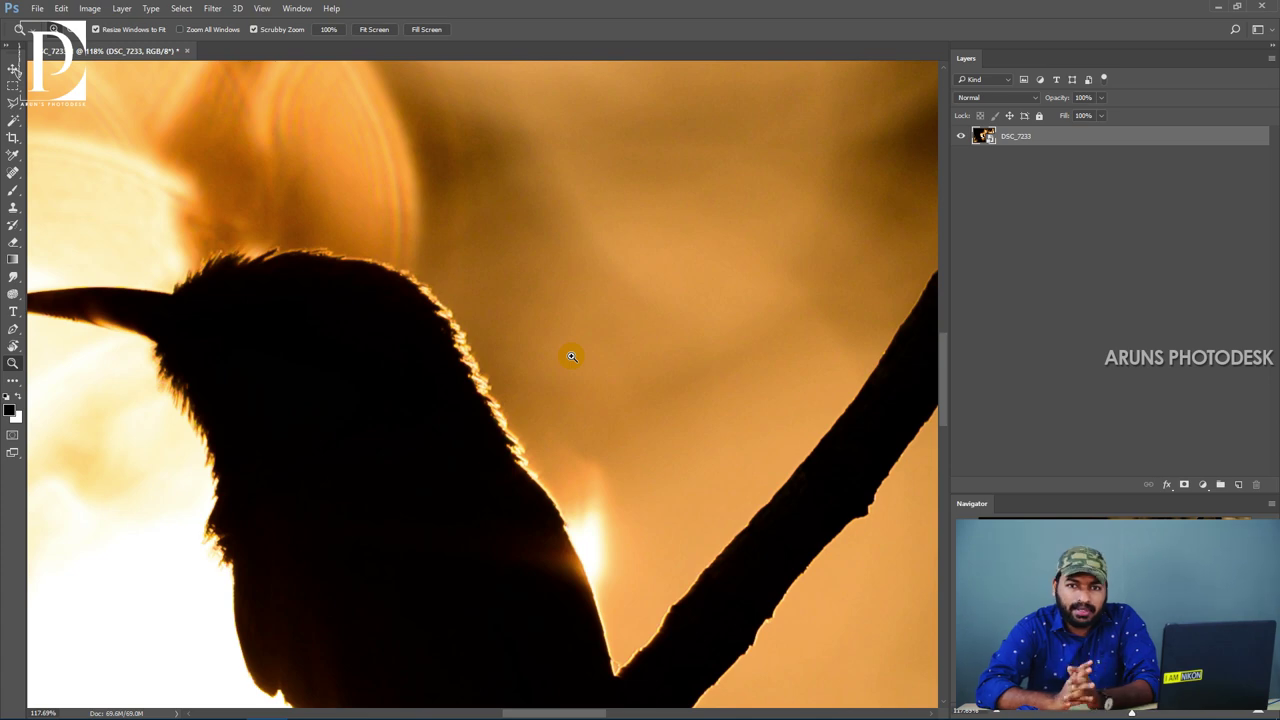
key(ctrl+0)
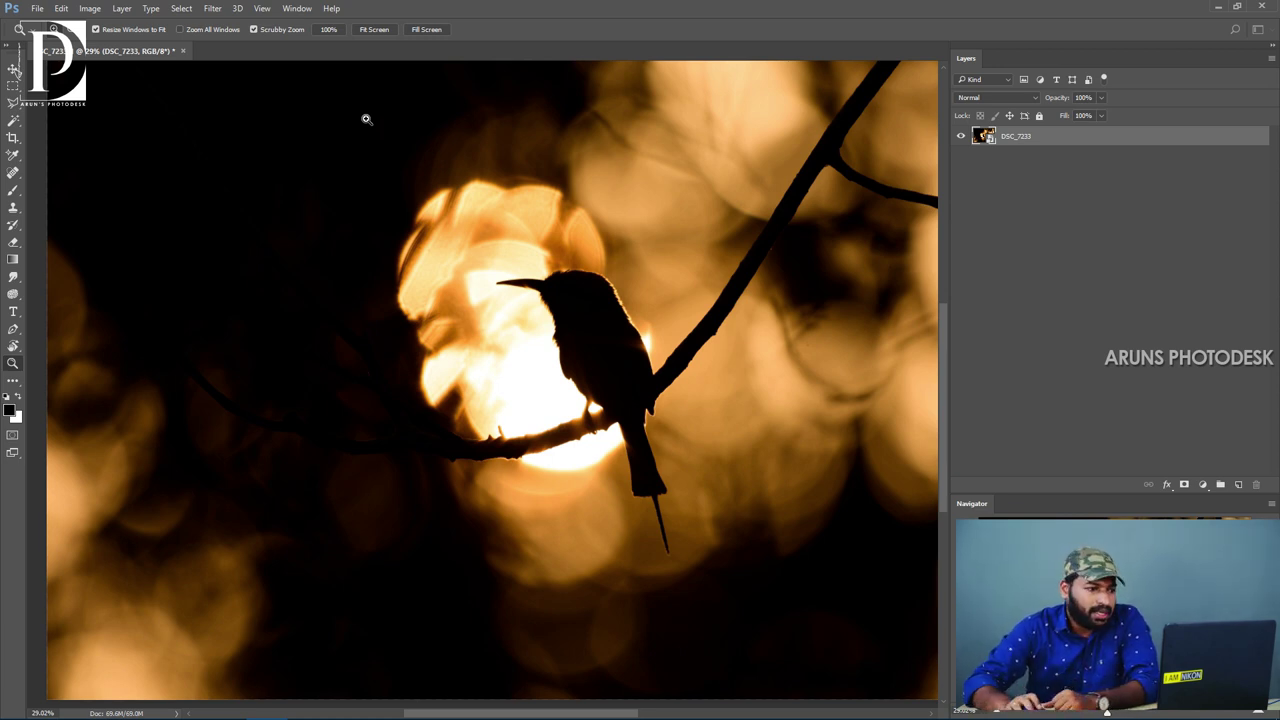
Create a white 24 x 16 inch RGB document at 200 pixels/inch and copy the photo's smart object layer into it.
key(ctrl+n)
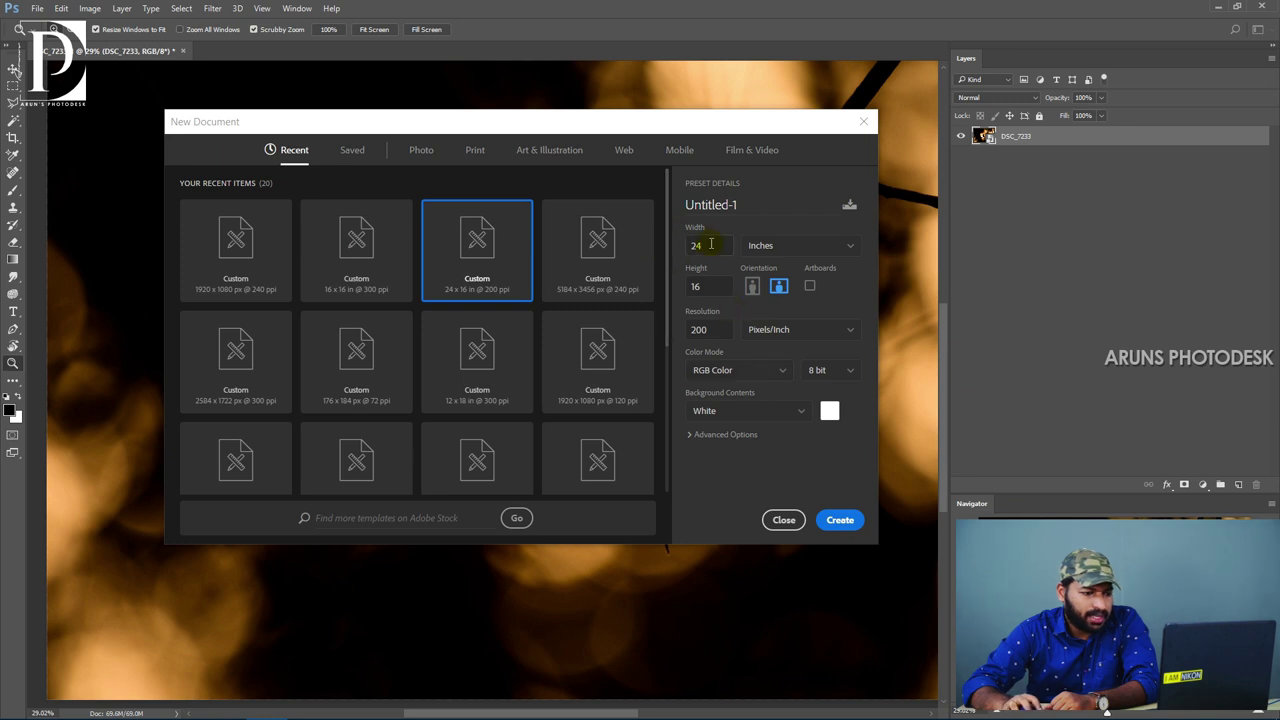
click(840, 521)
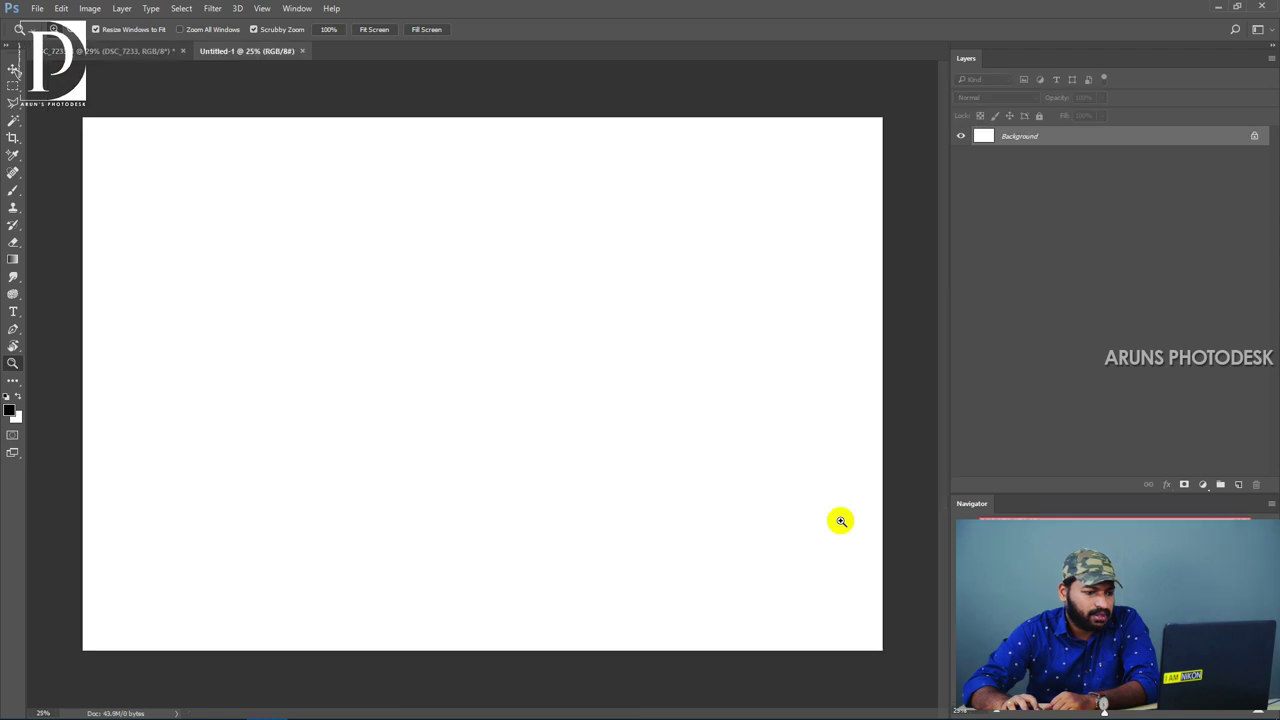
click(88, 50)
click(13, 70)
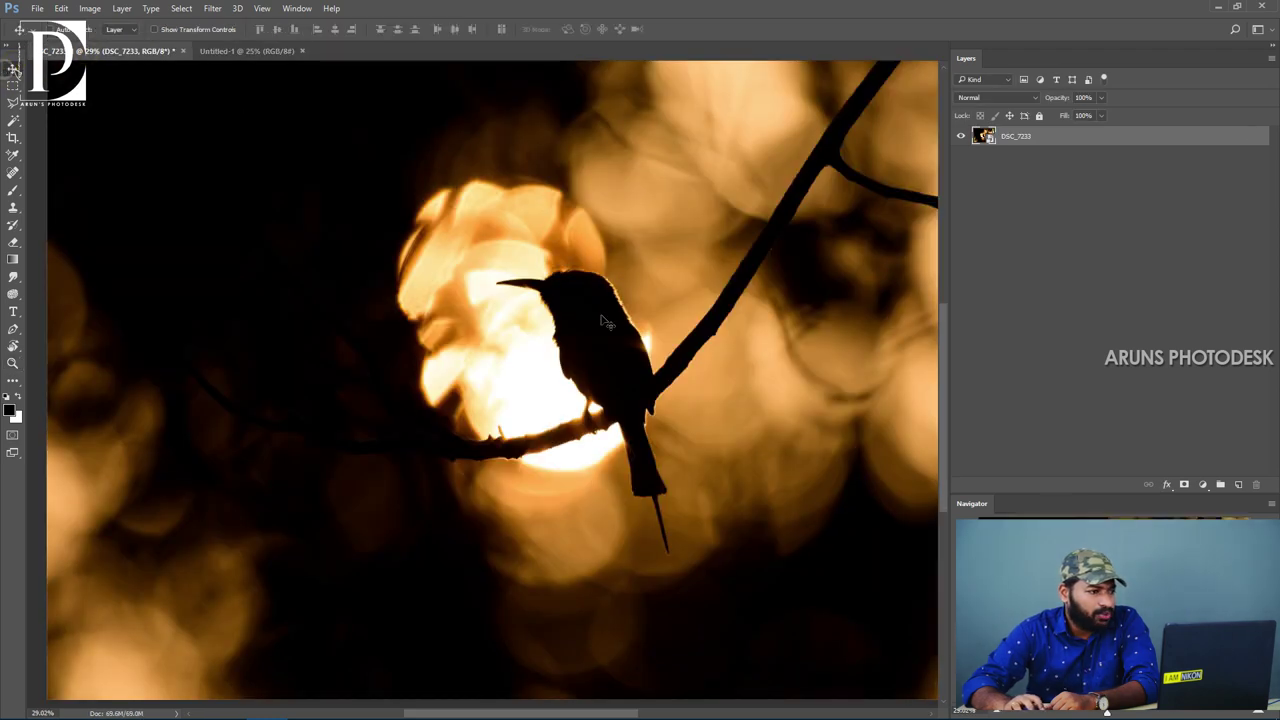
drag(232, 50, 566, 306)
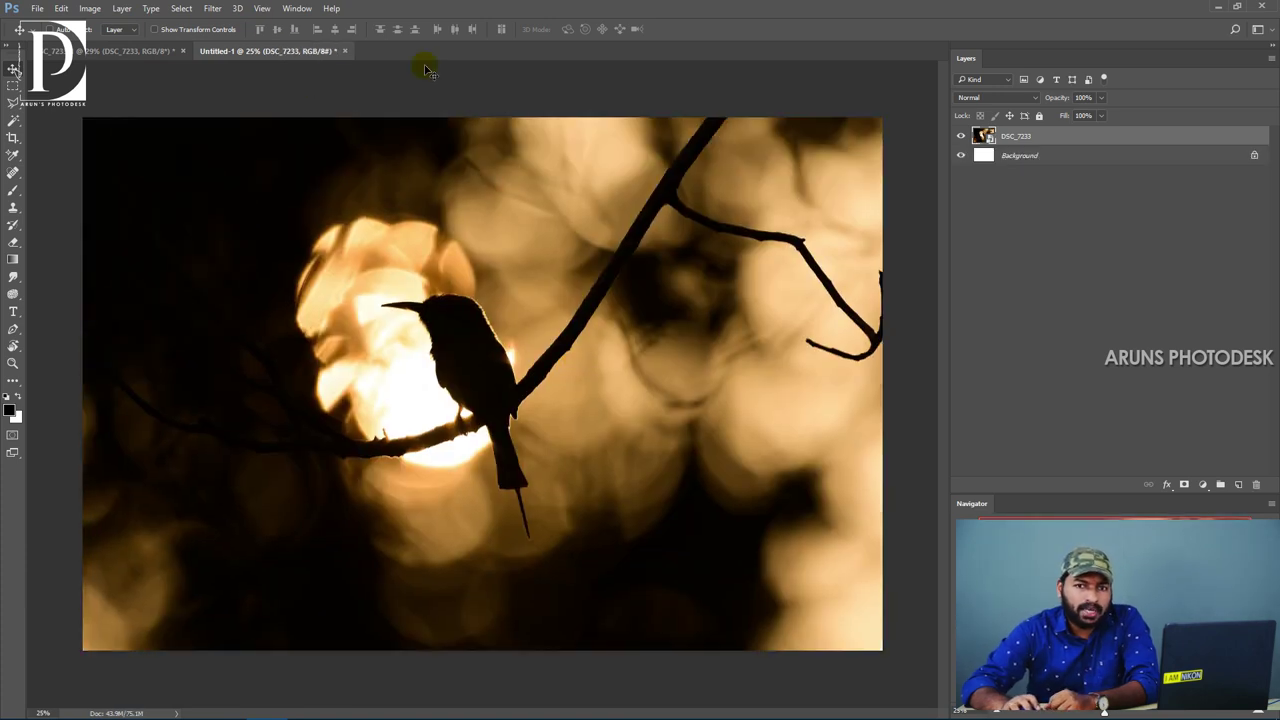
right_click(519, 238)
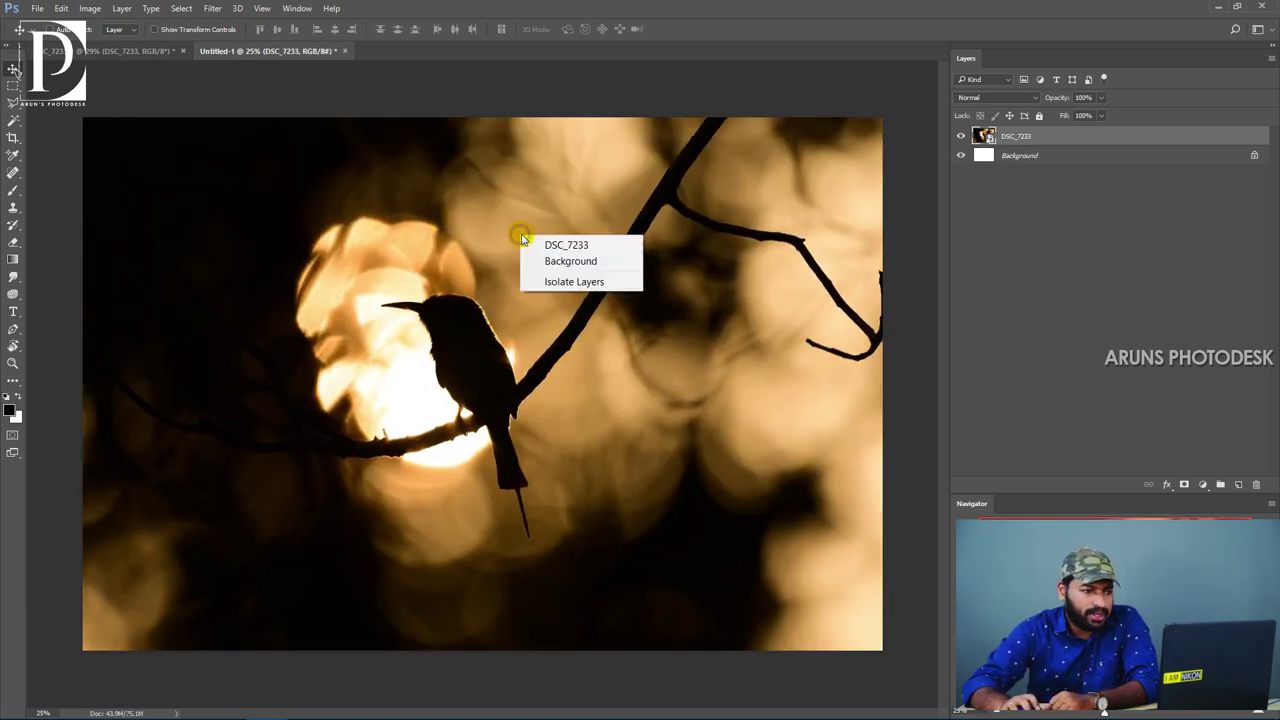
click(538, 247)
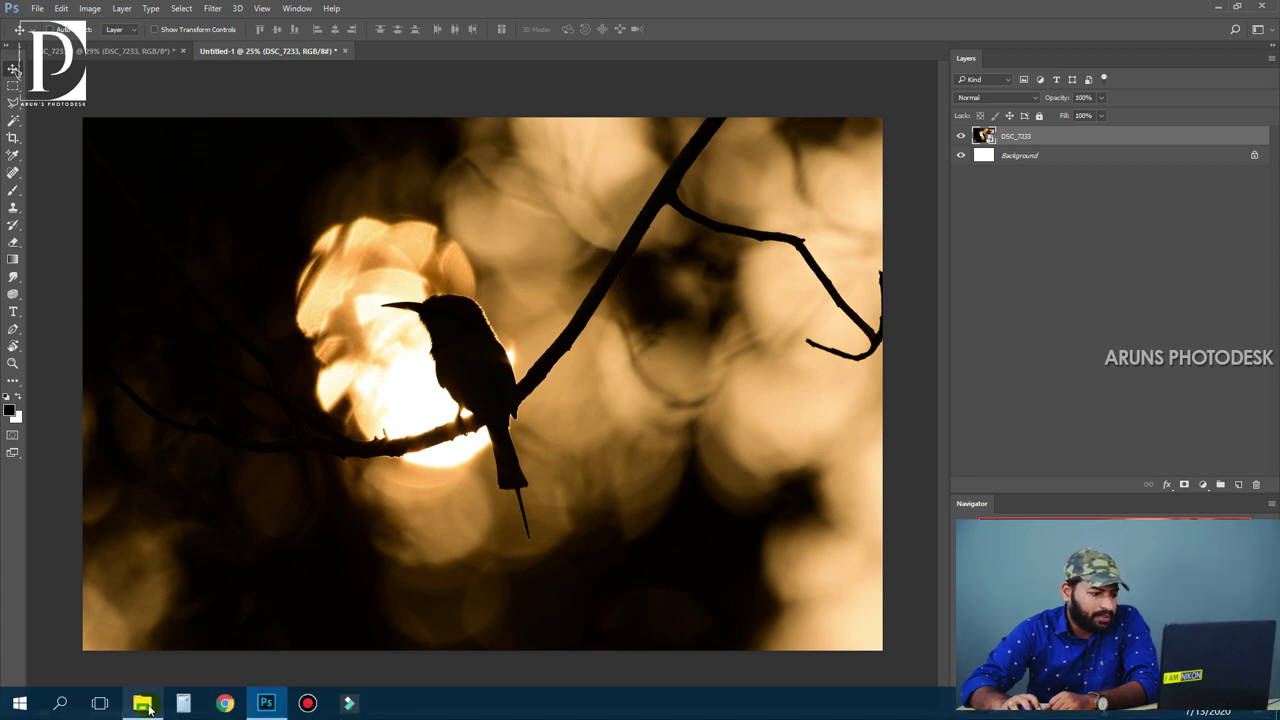
Show the document profile in the status readout of both the original photo and the new document.
key(ctrl+Tab)
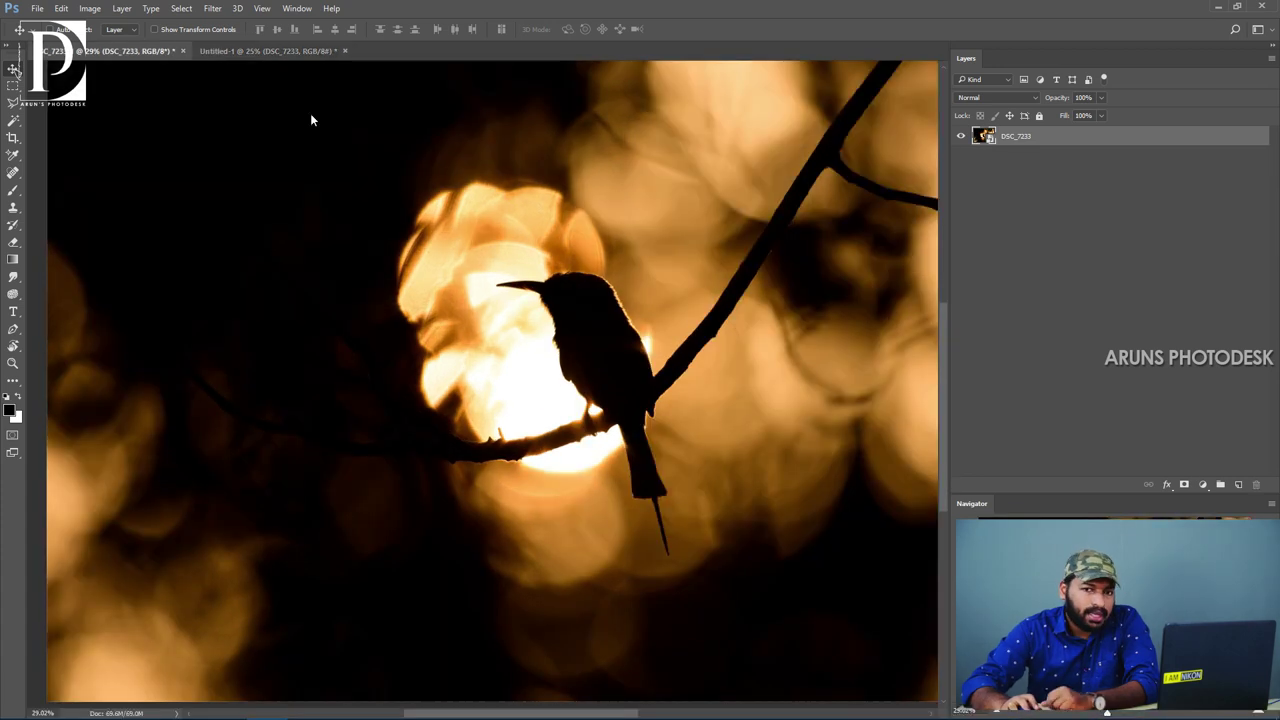
click(176, 713)
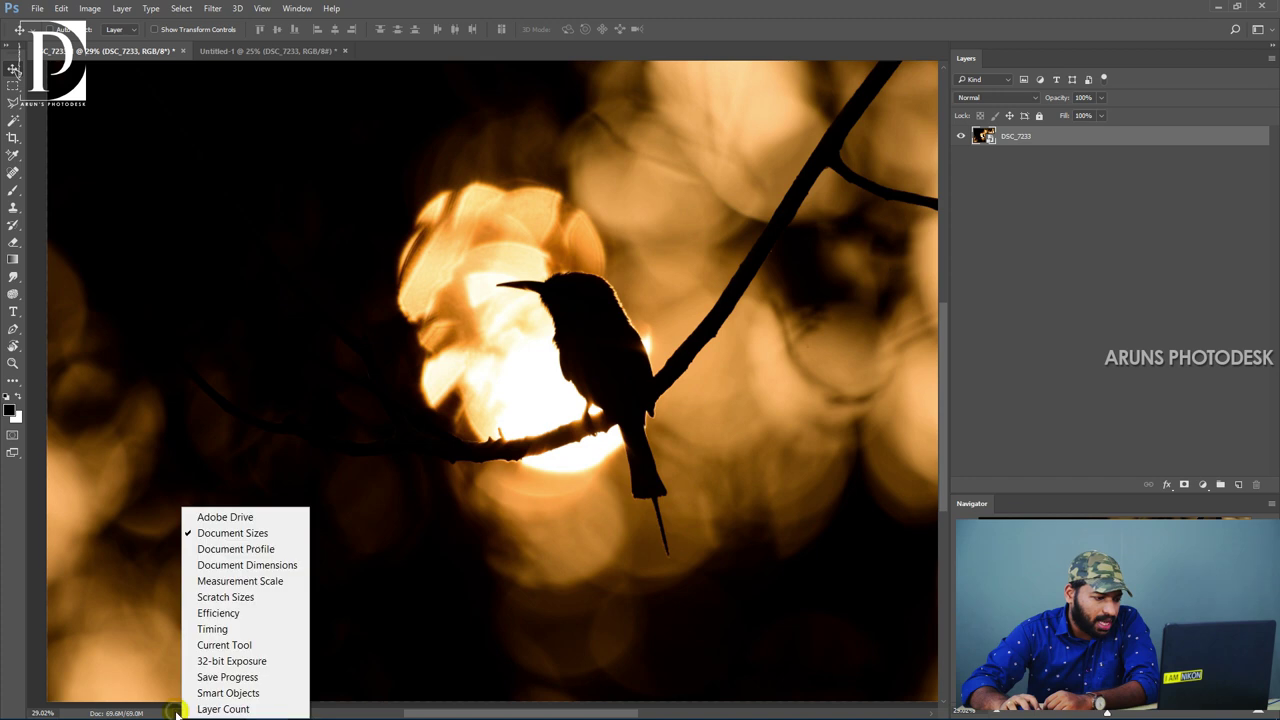
click(218, 549)
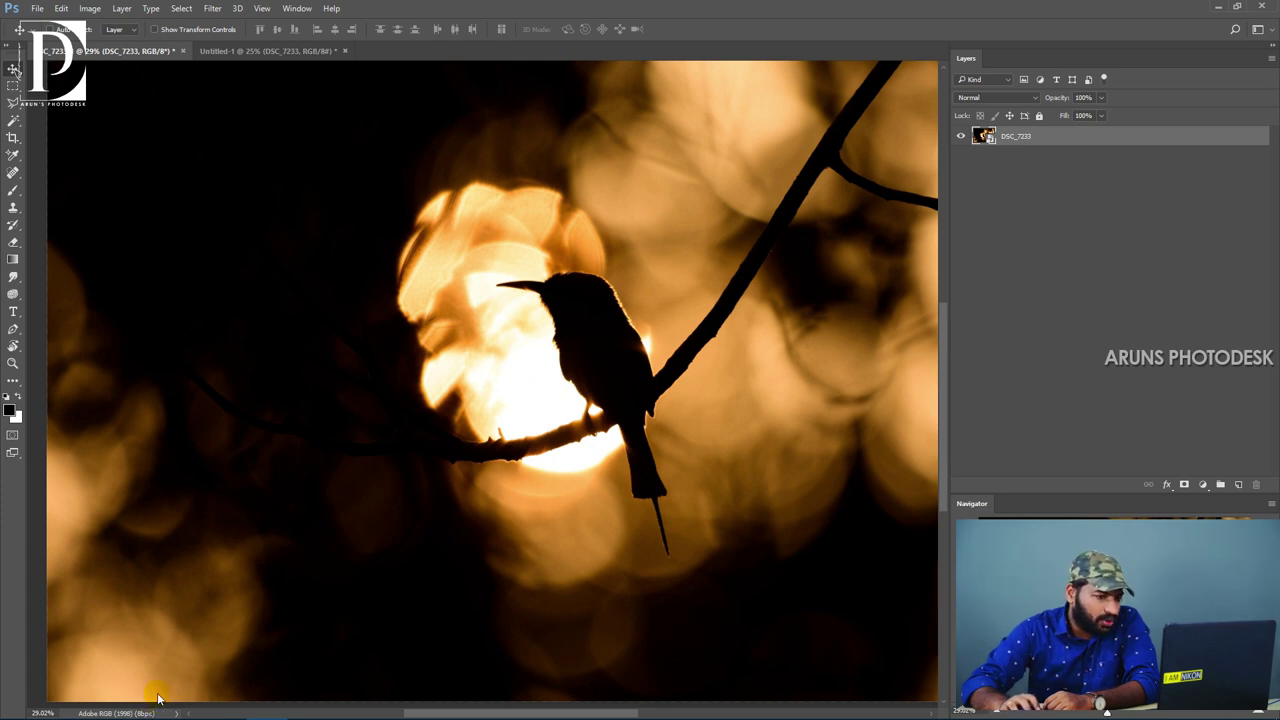
click(266, 55)
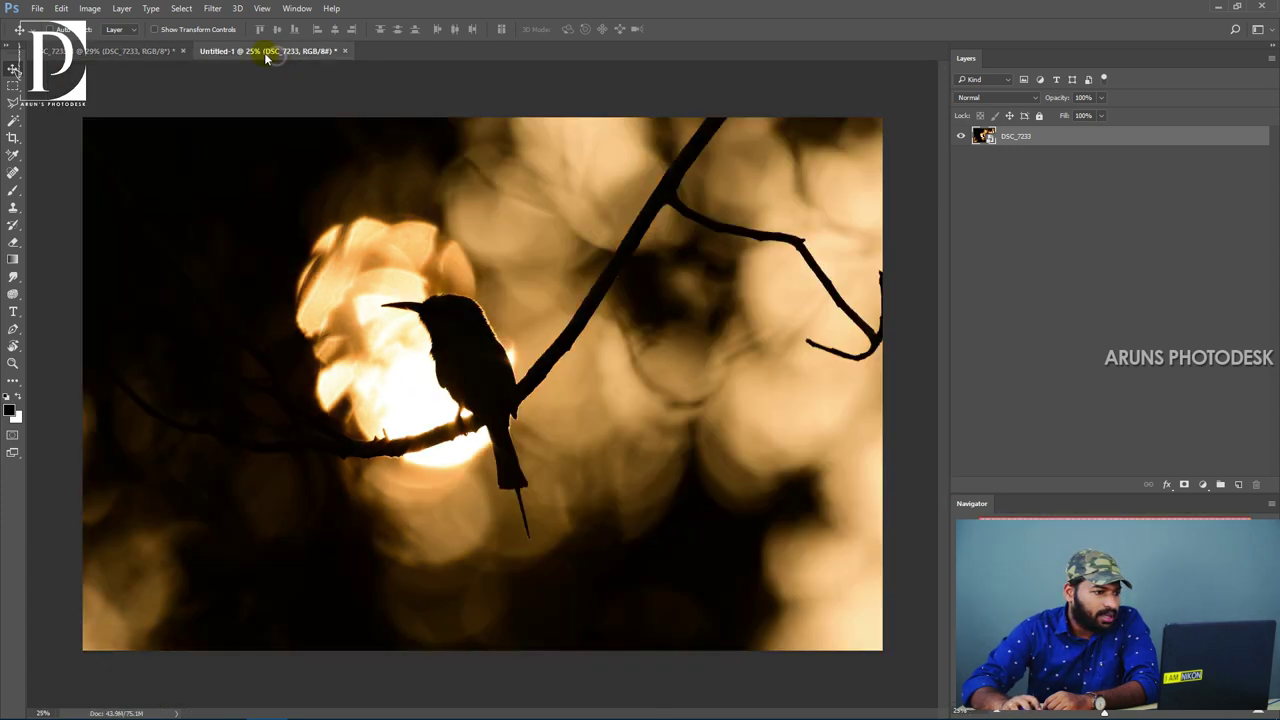
click(176, 713)
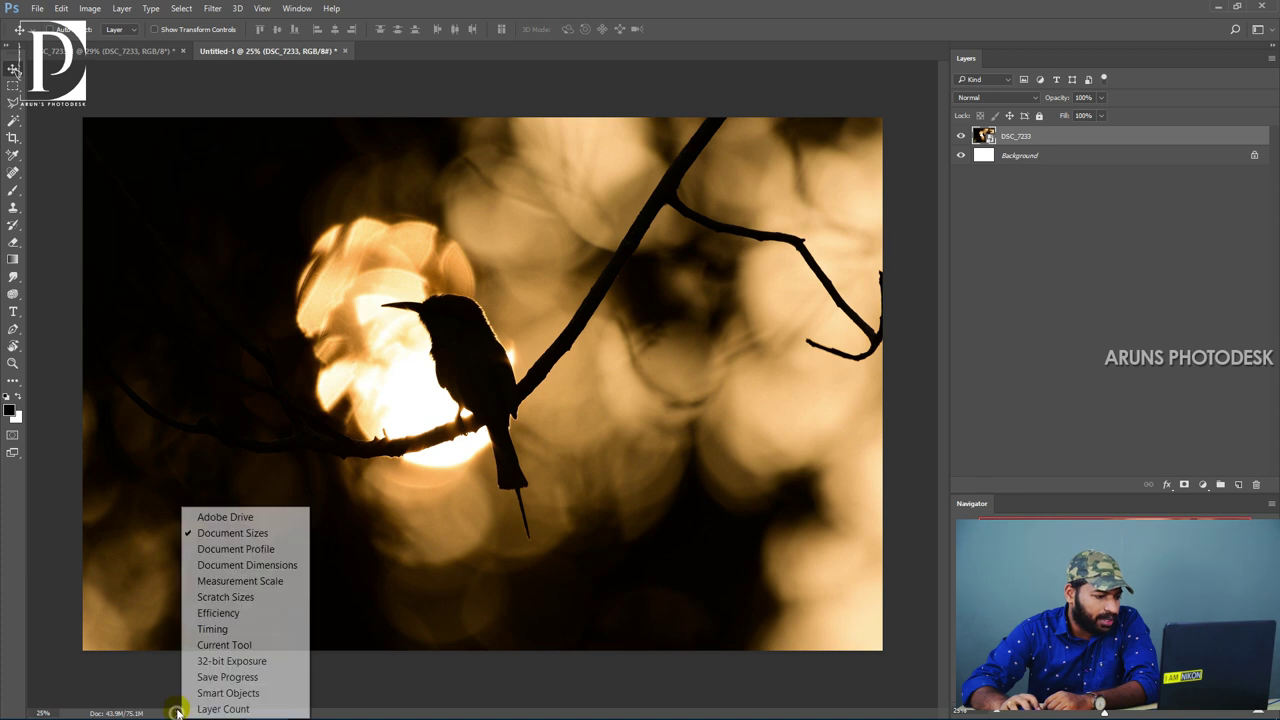
click(226, 549)
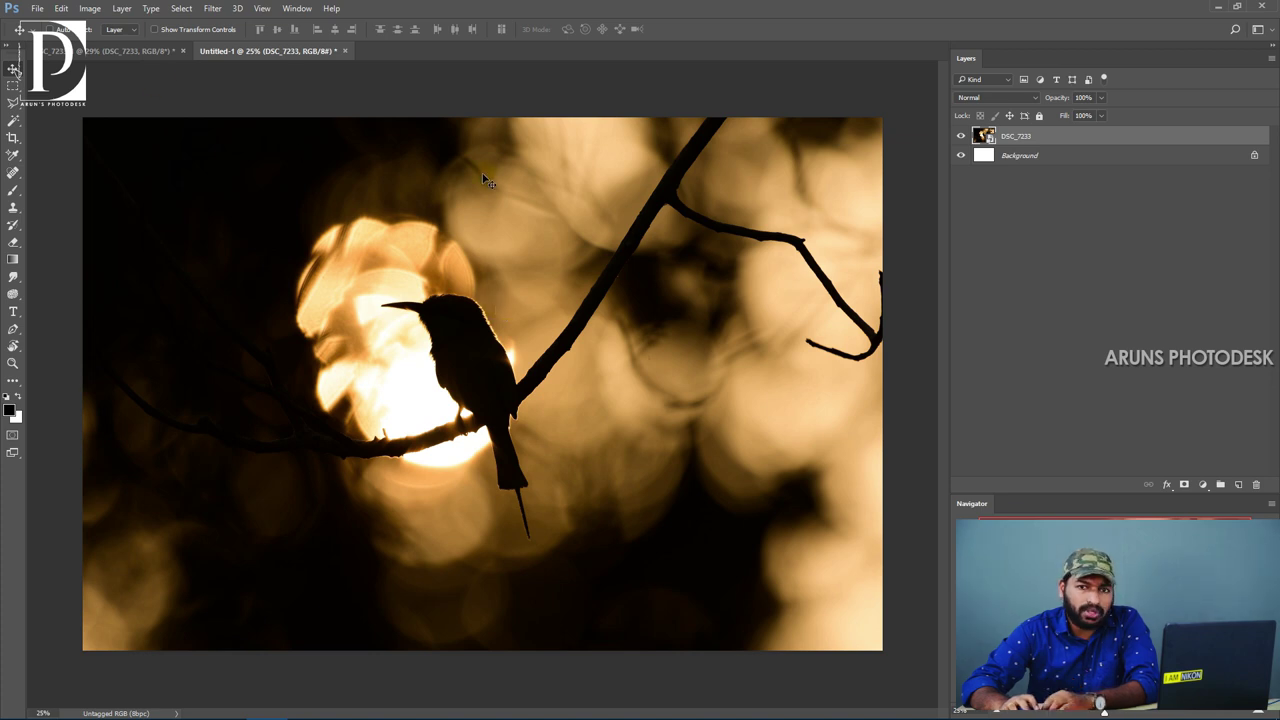
Delete the copied photo layer from the new document.
click(61, 9)
click(400, 55)
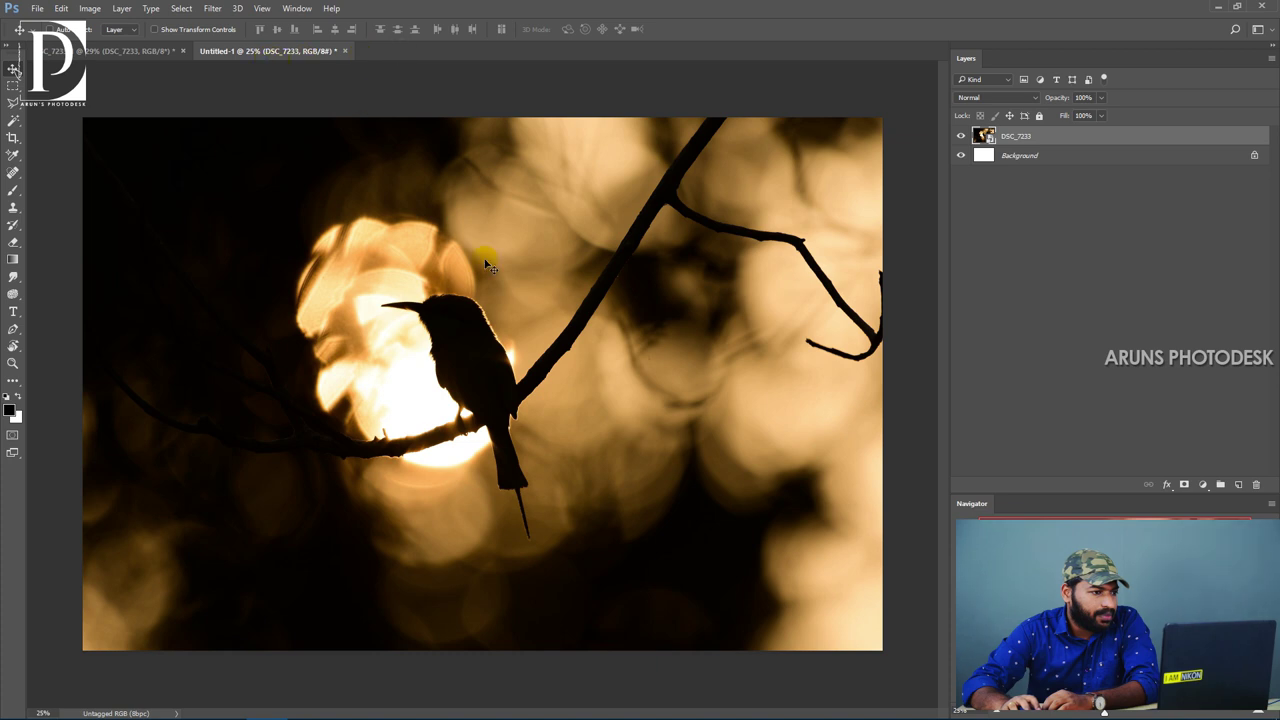
key(Delete)
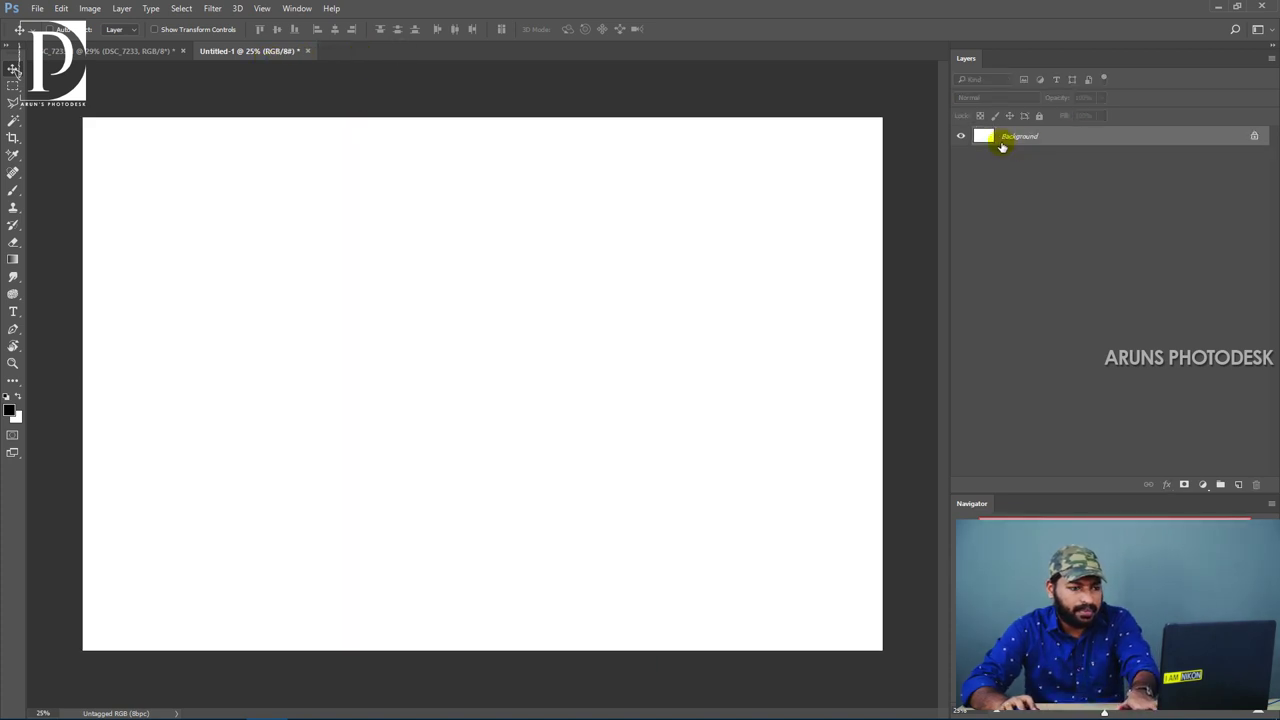
Convert the blank new document's color profile to Adobe RGB (1998).
click(176, 712)
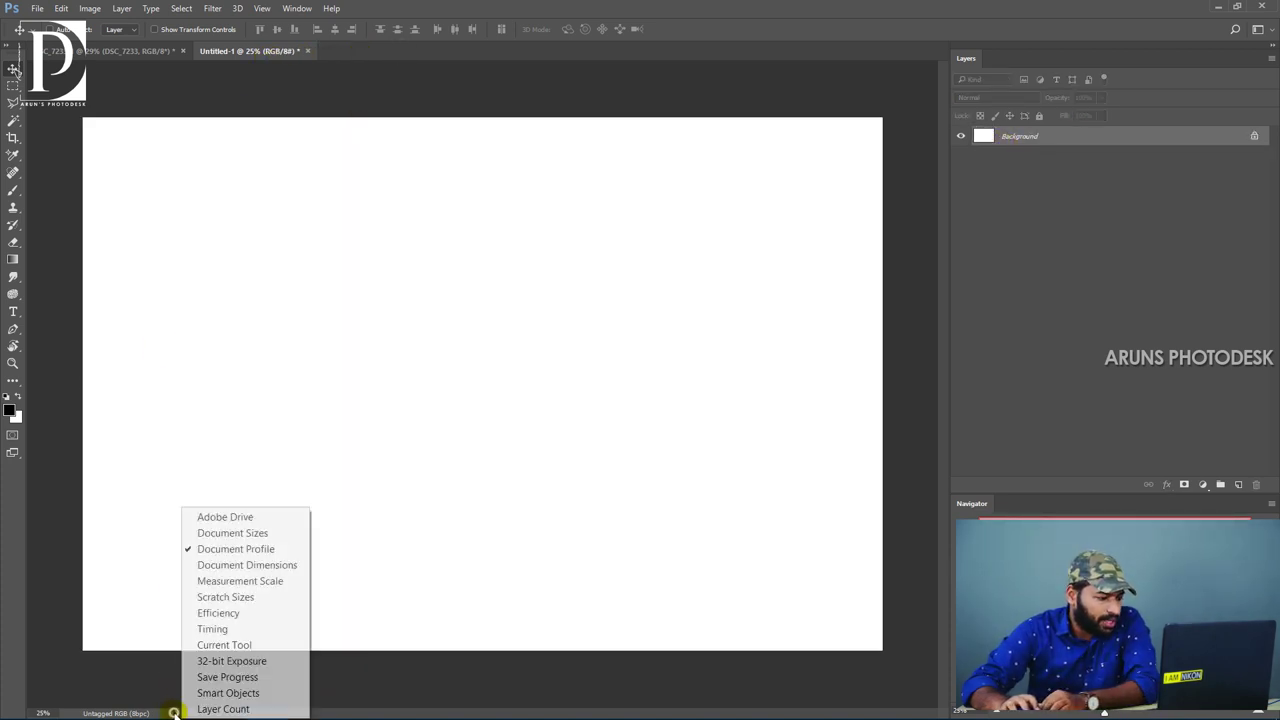
click(61, 8)
click(61, 8)
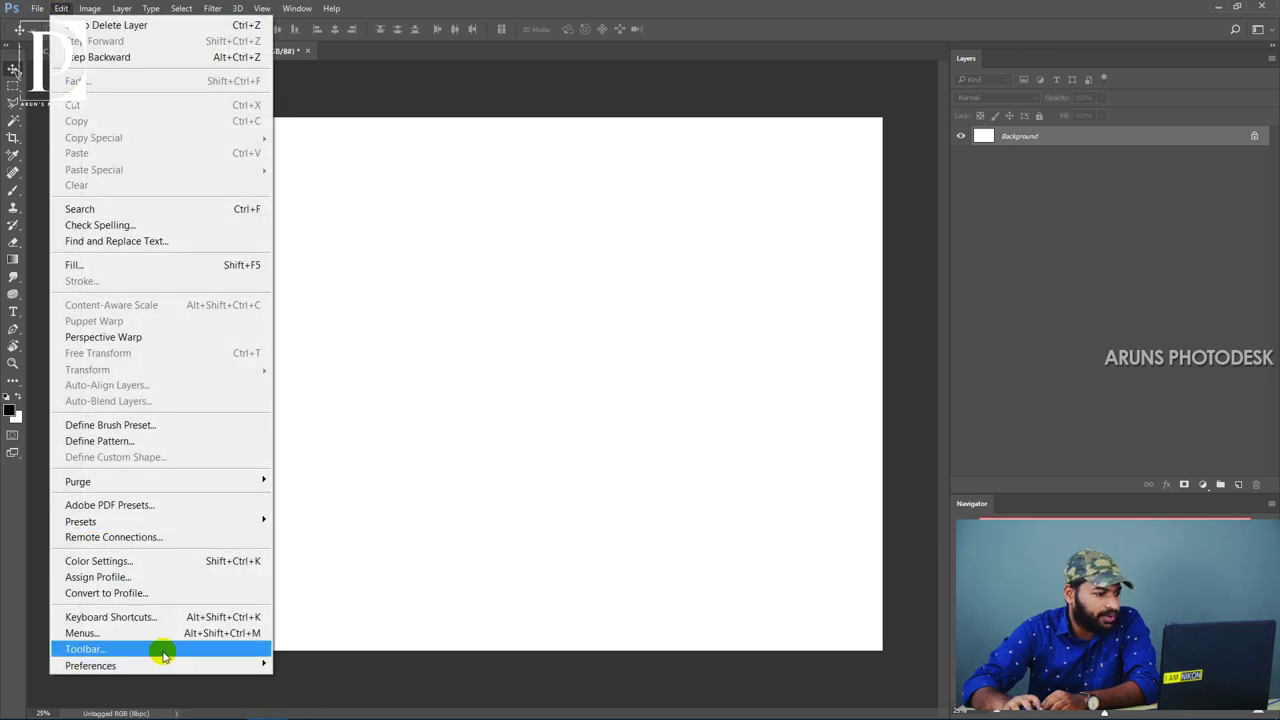
click(134, 592)
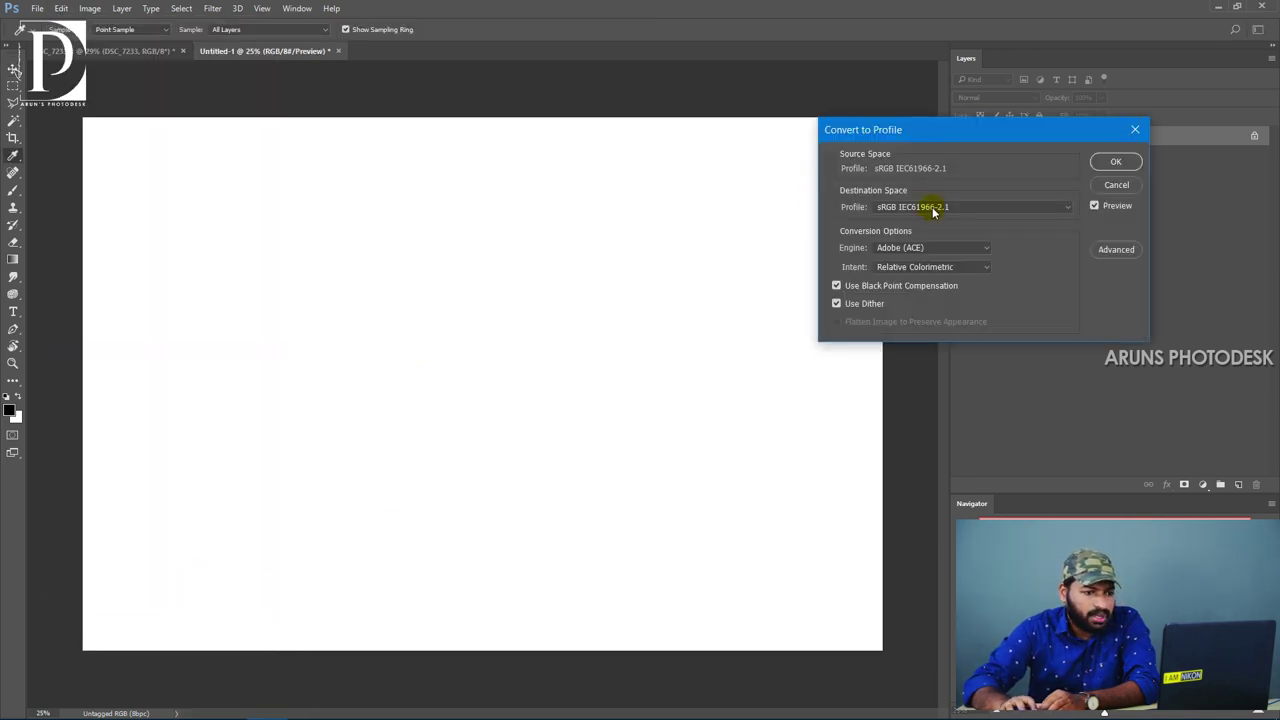
click(932, 208)
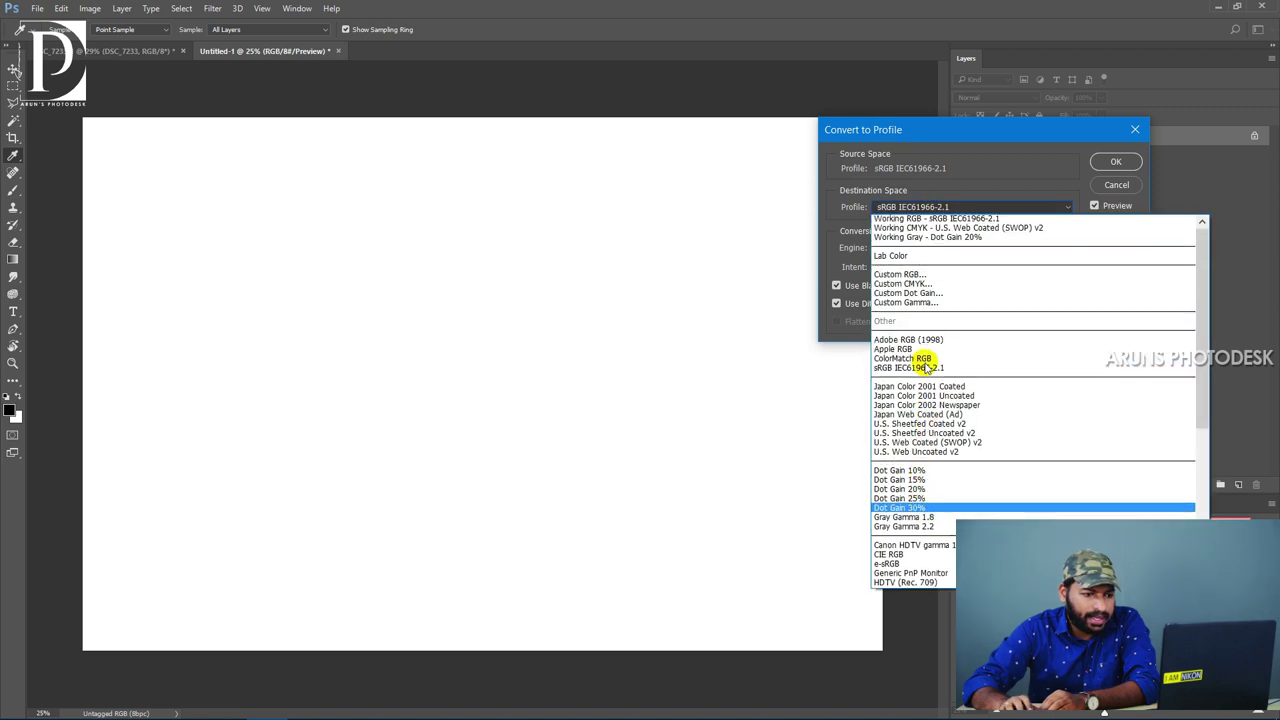
click(906, 339)
click(1112, 164)
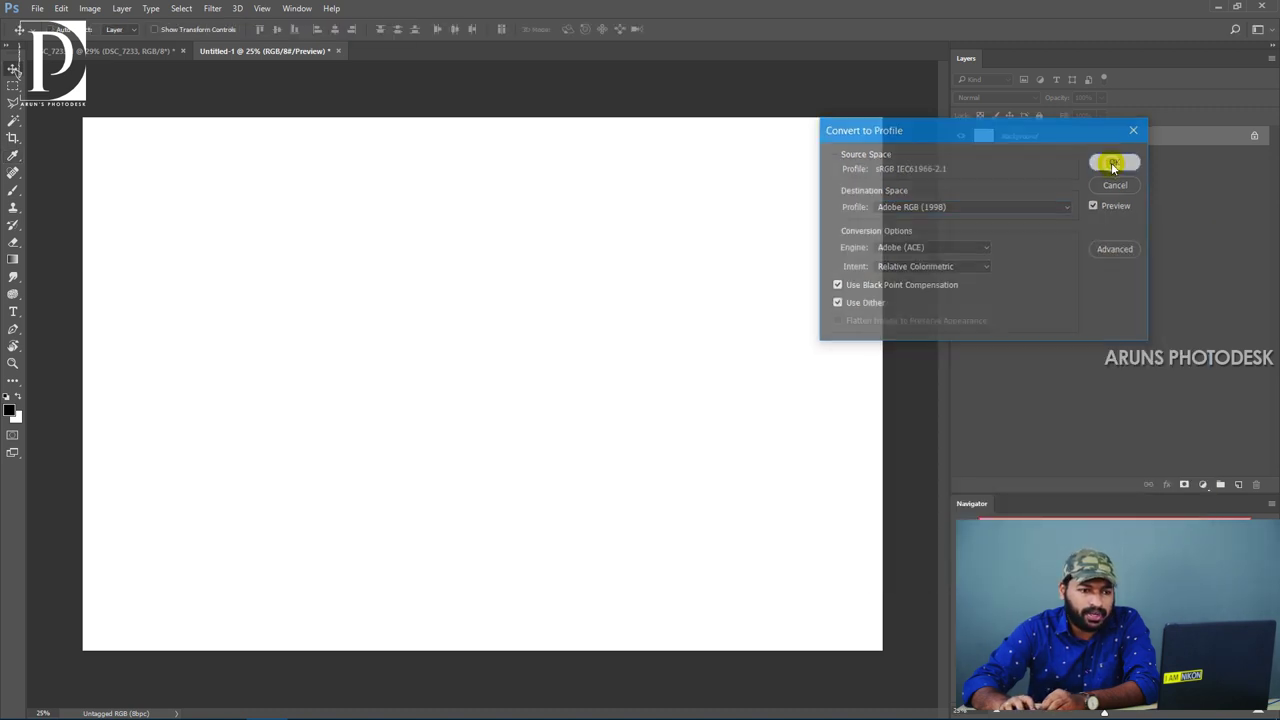
Copy the smart object layer from the original photo into the converted document and reposition it on the canvas.
click(130, 51)
drag(1020, 147, 475, 346)
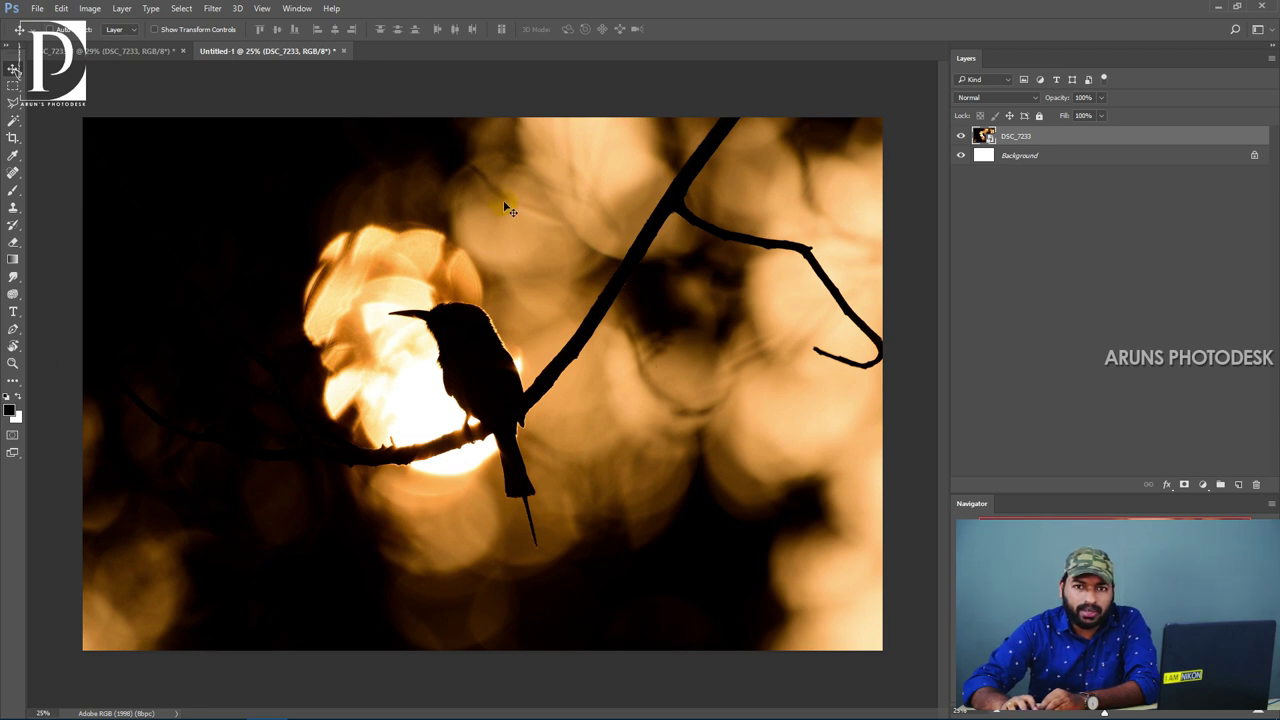
drag(491, 234, 519, 296)
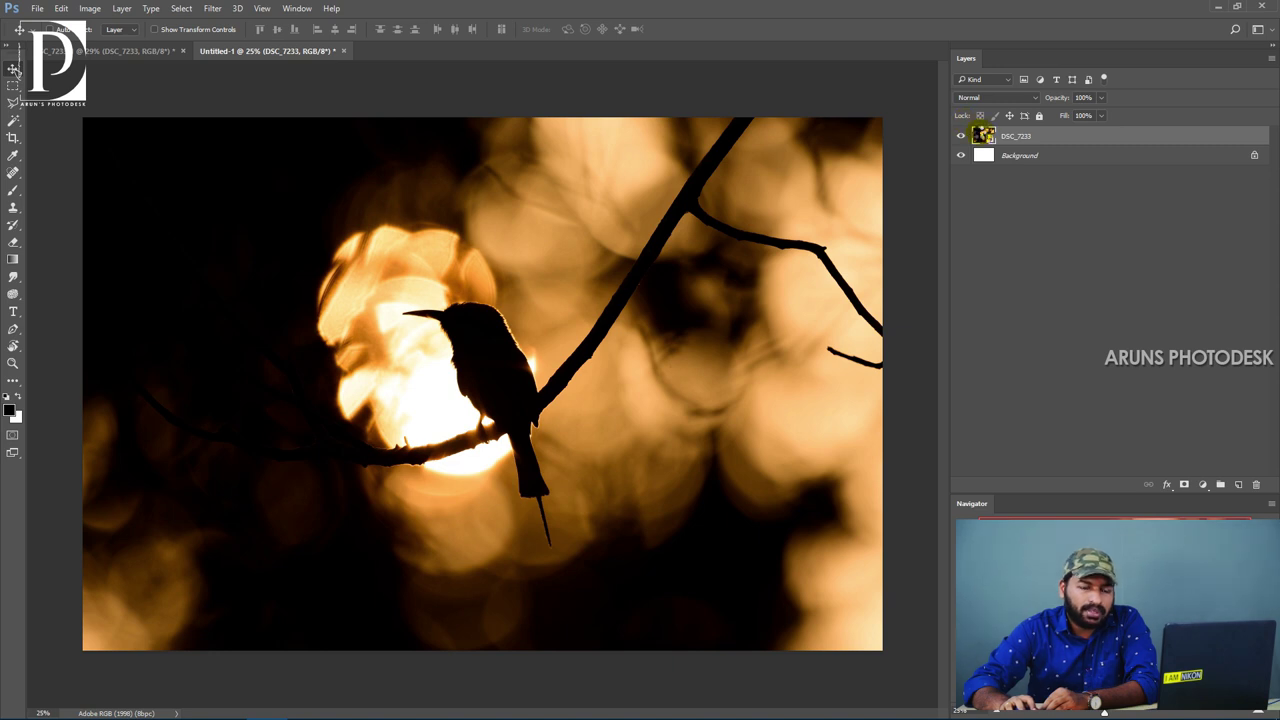
Open the copied smart object's raw settings for review, accept them as they are and return to the new document.
double_click(983, 135)
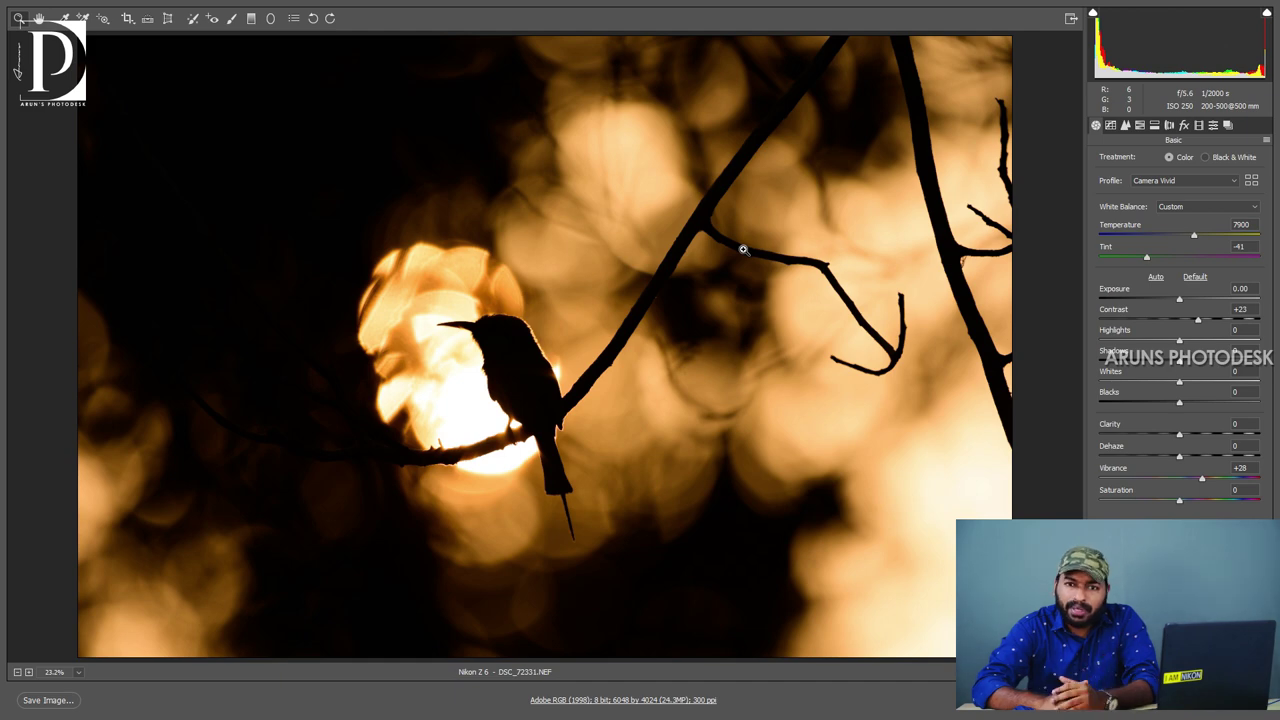
key(Return)
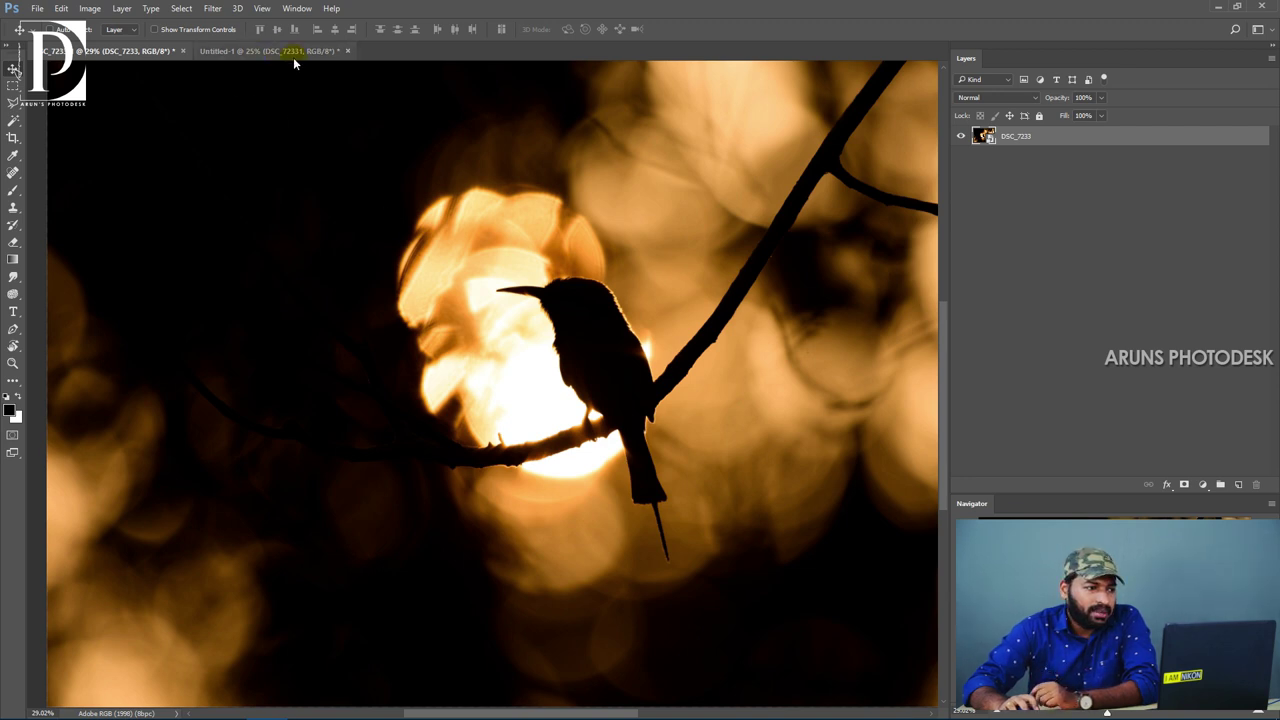
drag(120, 88, 392, 174)
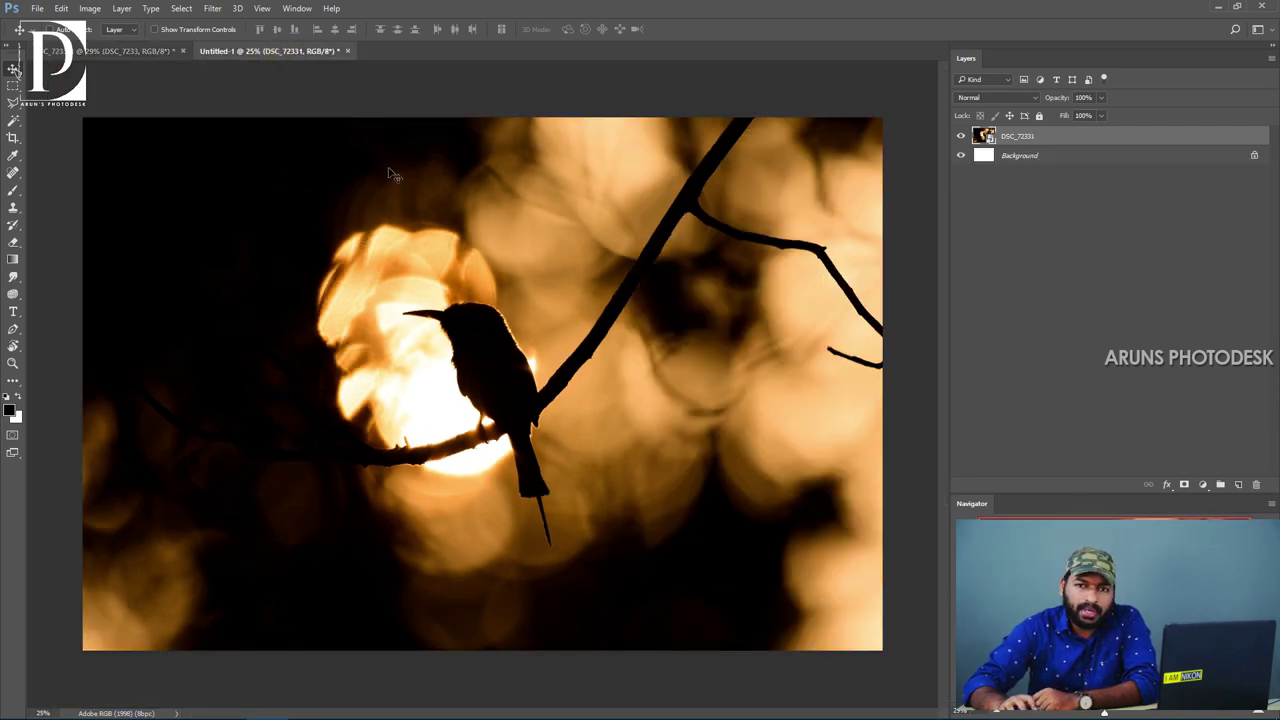
Paste a copy of the entire original image into the new document as a pixel layer, and delete that layer after repositioning it.
click(165, 51)
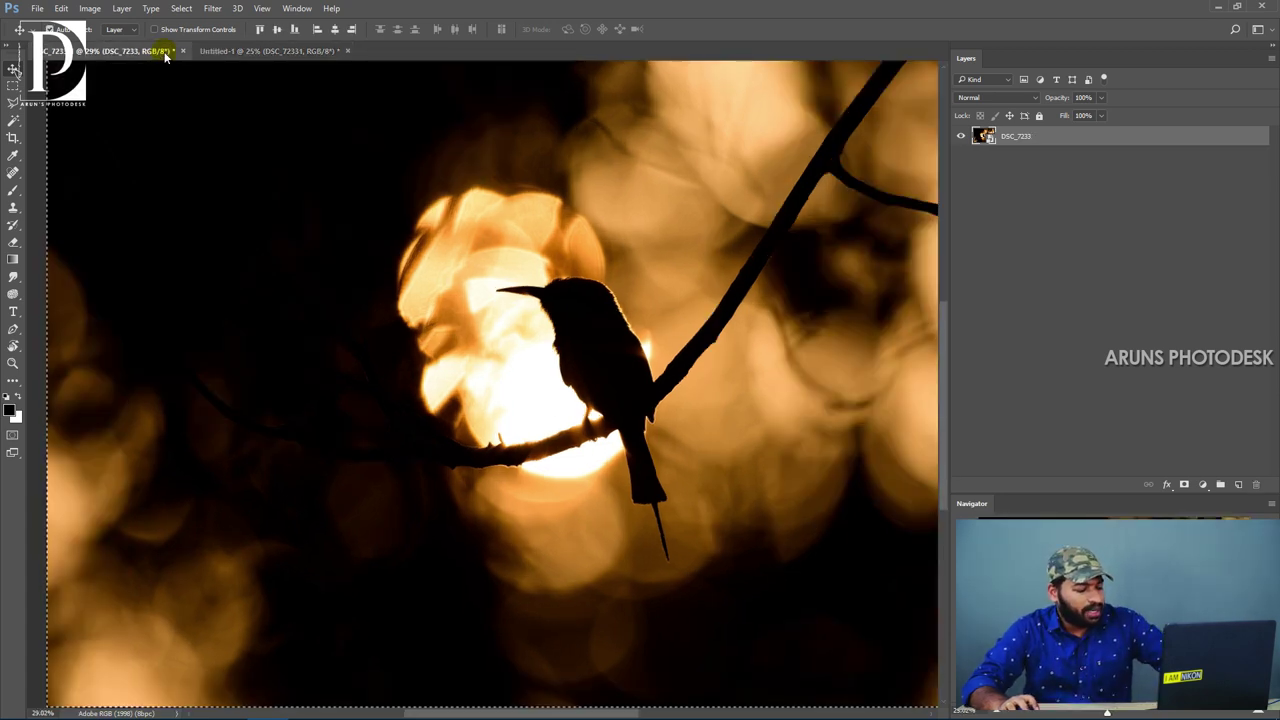
click(265, 52)
key(ctrl+v)
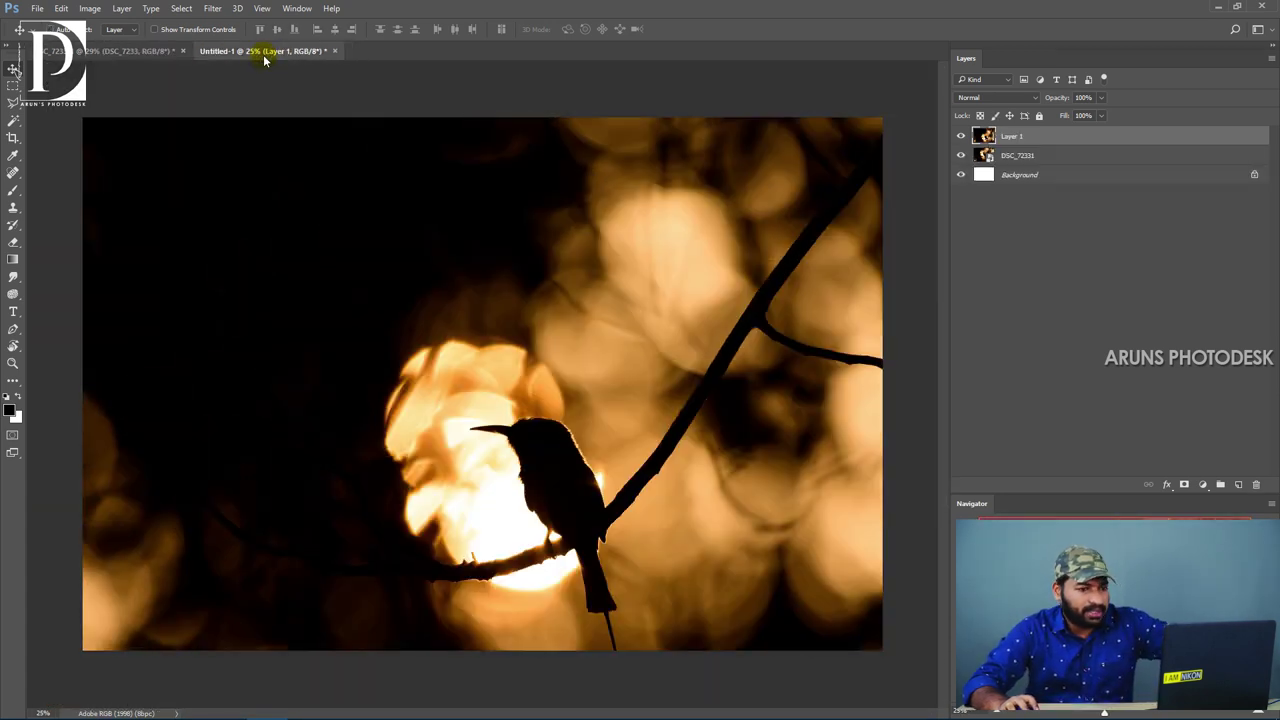
right_click(614, 237)
click(650, 251)
drag(651, 257, 593, 238)
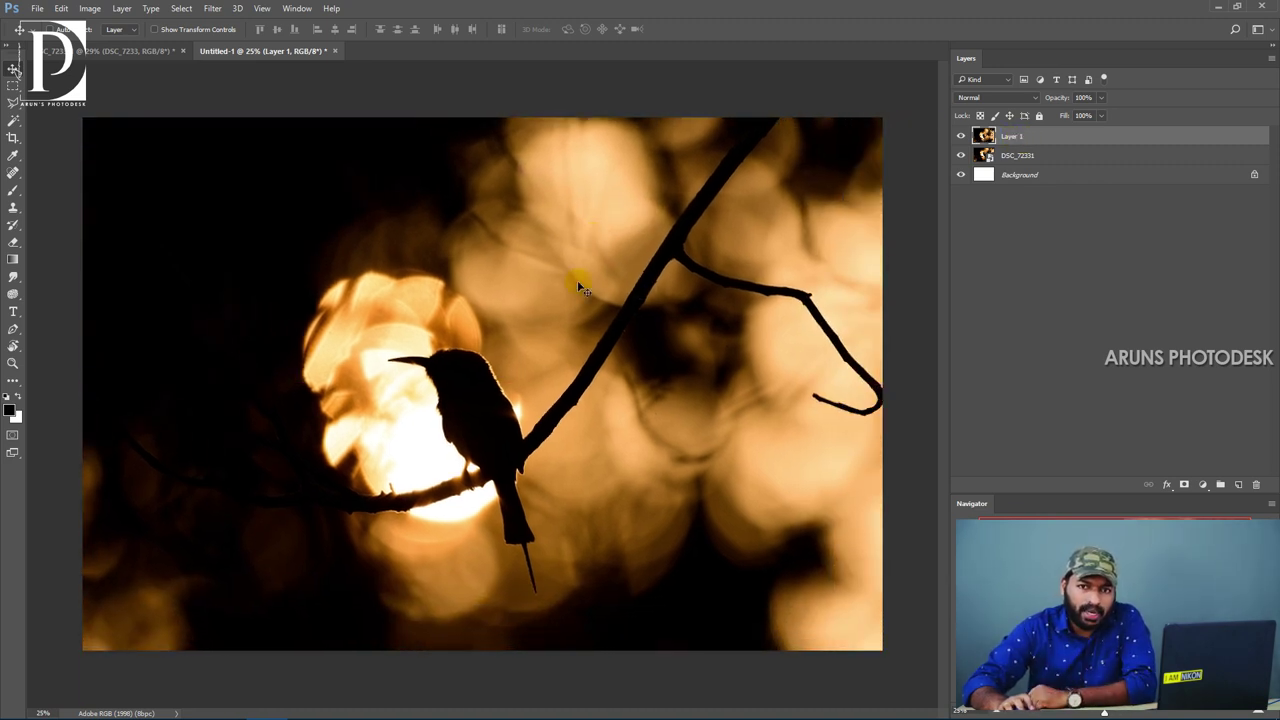
key(Delete)
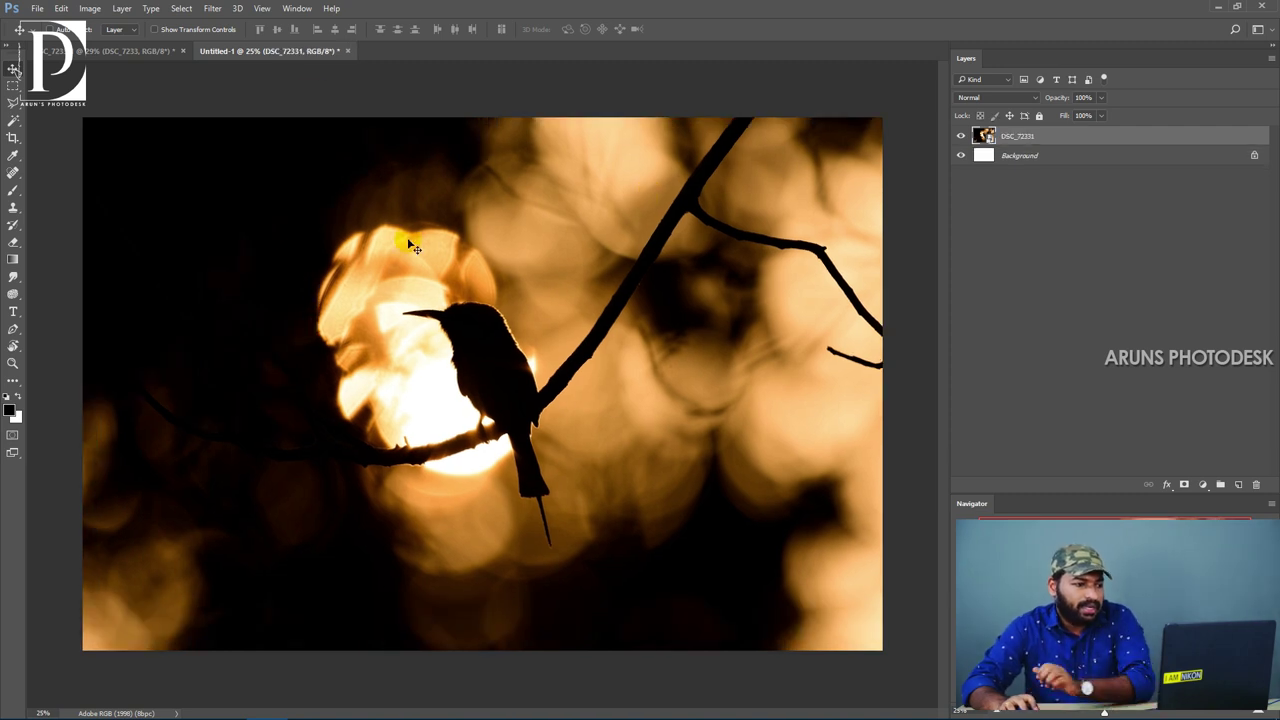
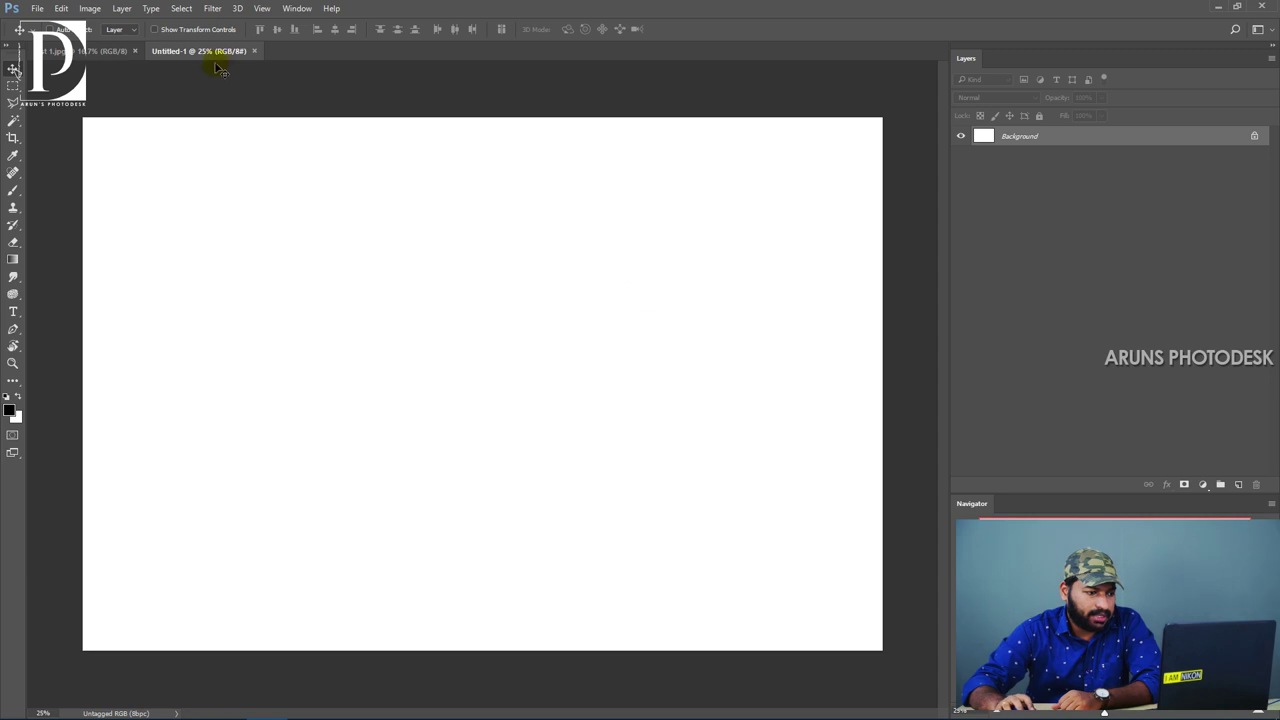
Copy the portrait with the camera into the blank document, scale it down and place it on the canvas's left half.
click(100, 51)
drag(523, 274, 451, 280)
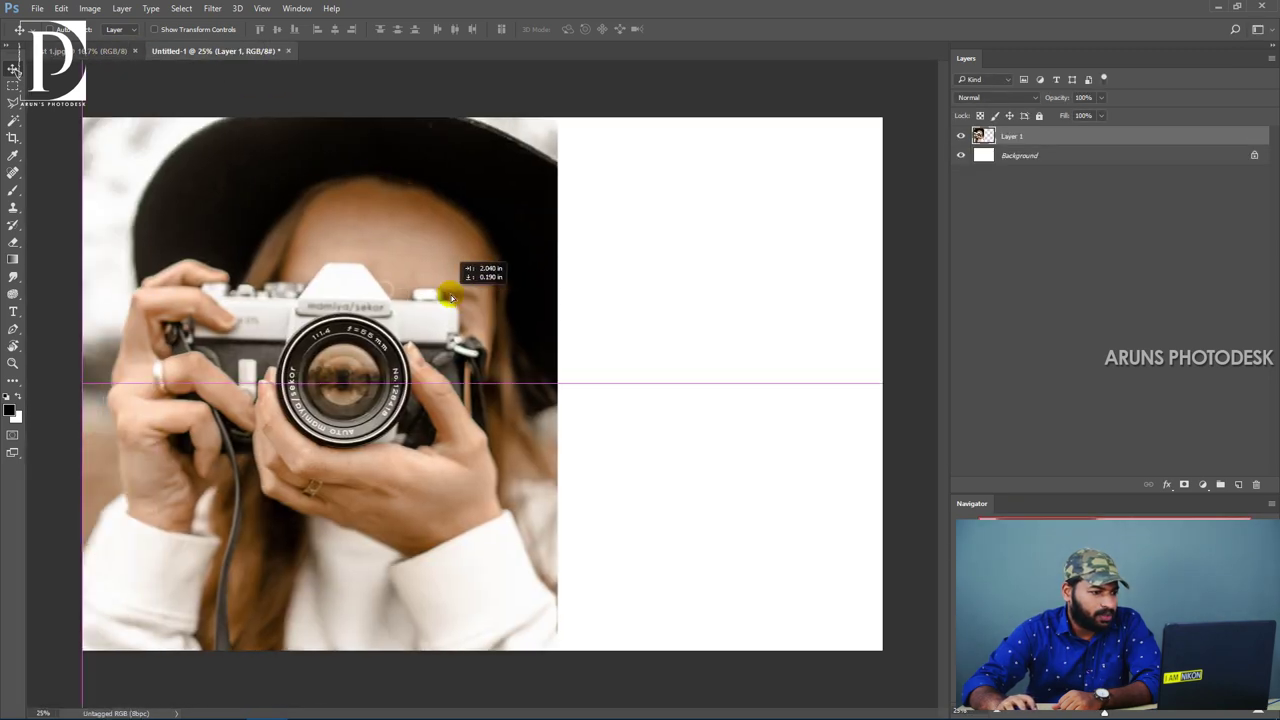
key(ctrl+minus)
key(ctrl+t)
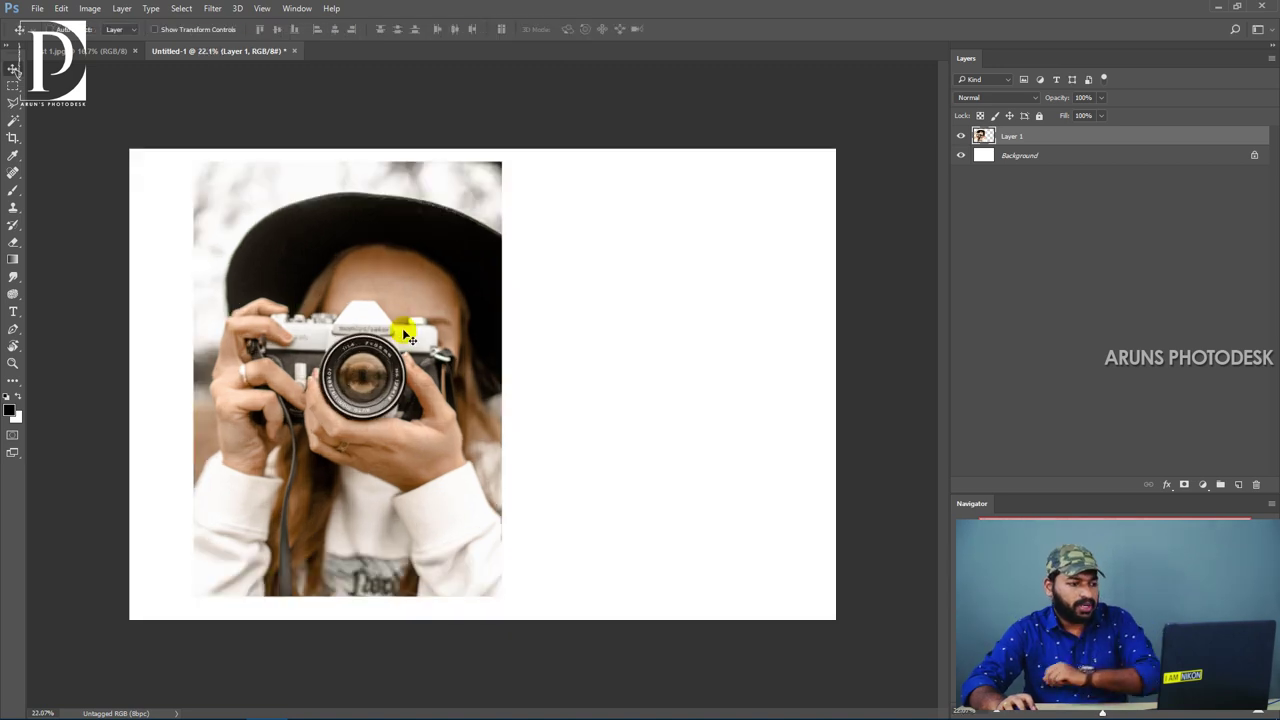
Duplicate the photo layer and place the copy beside the original on the canvas's right half.
right_click(409, 326)
click(420, 337)
drag(432, 335, 715, 330)
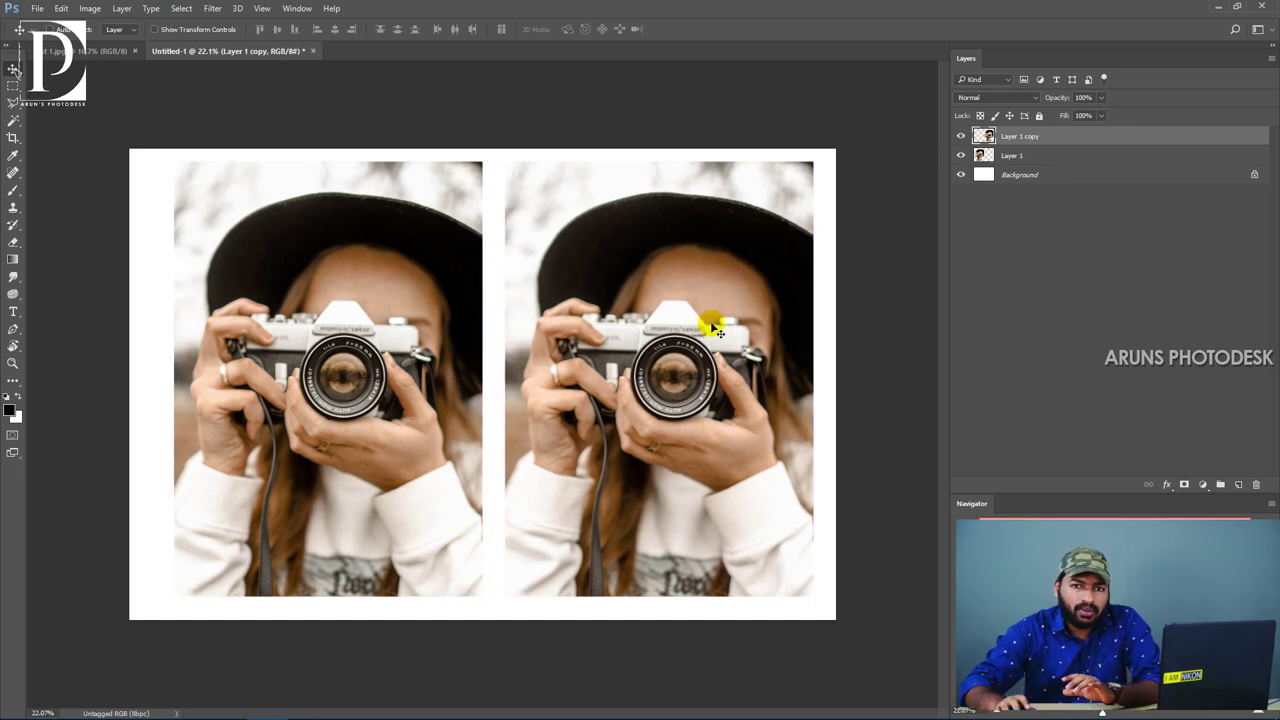
click(11, 74)
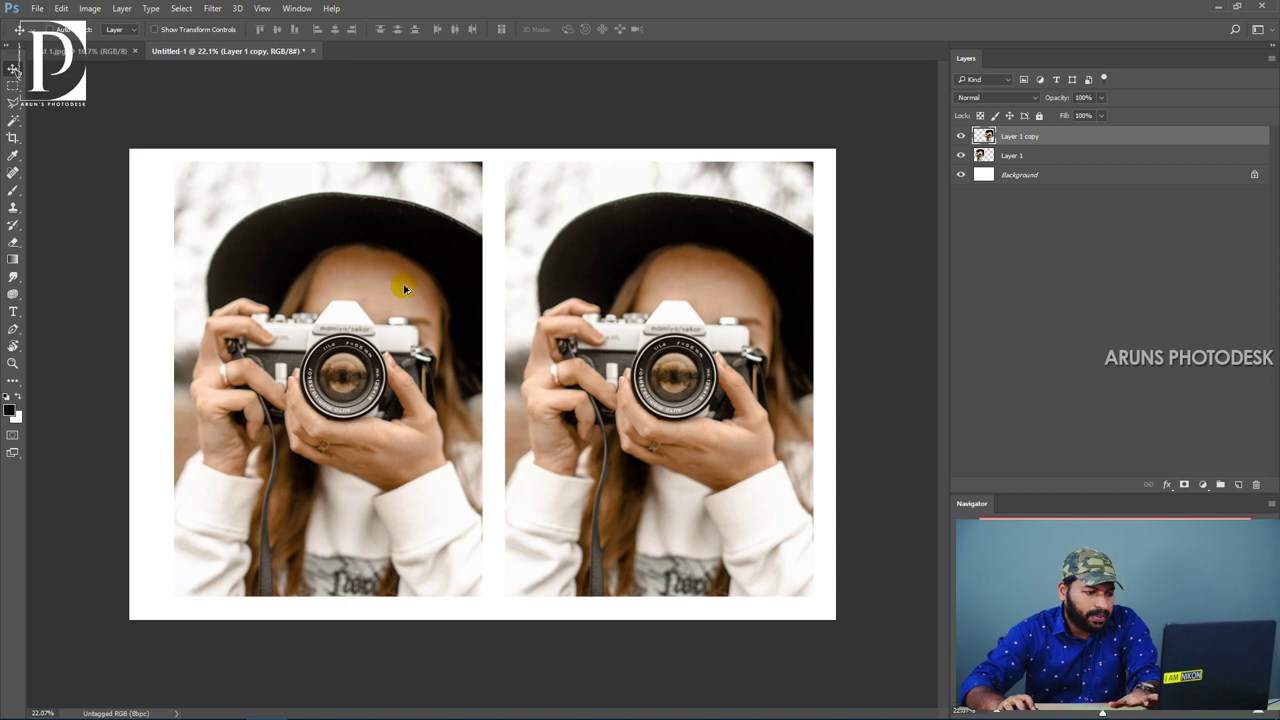
mouse_move(340, 287)
mouse_down()
mouse_move(550, 301)
mouse_move(326, 297)
mouse_up()
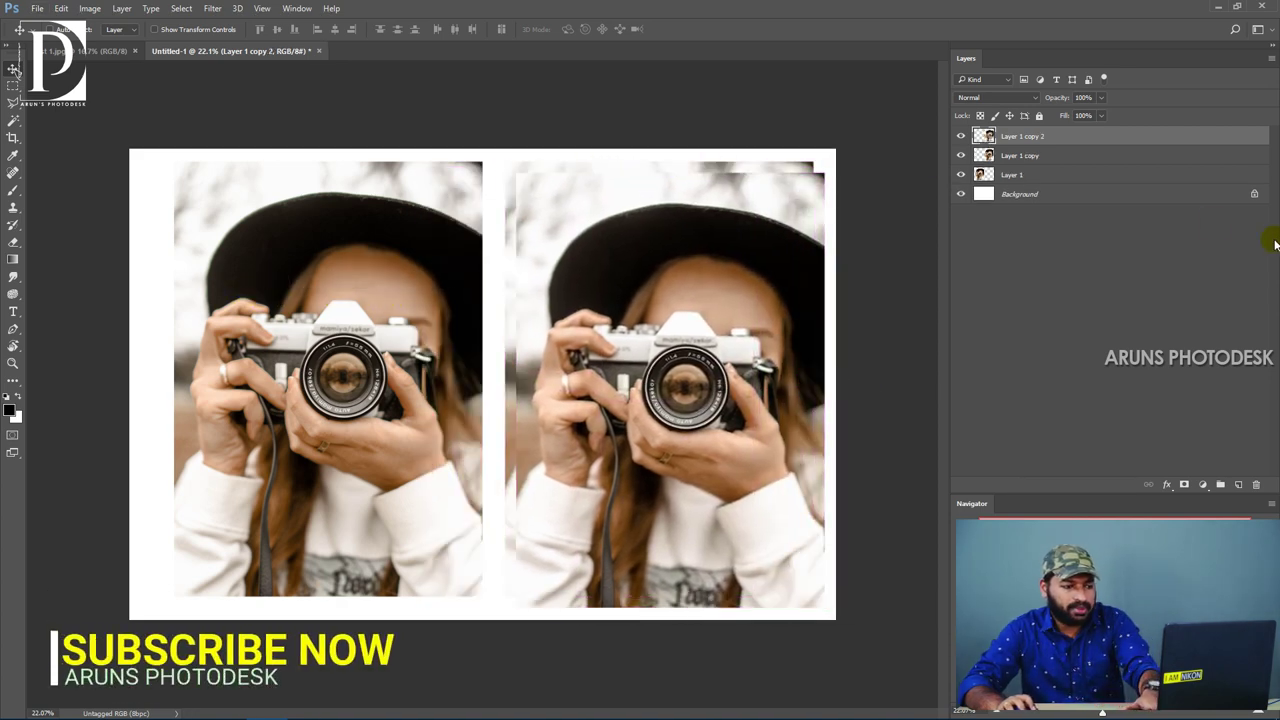
click(1080, 141)
key(Delete)
Select the right-hand photo copy and convert it to a smart object with Convert for Smart Filters.
right_click(668, 243)
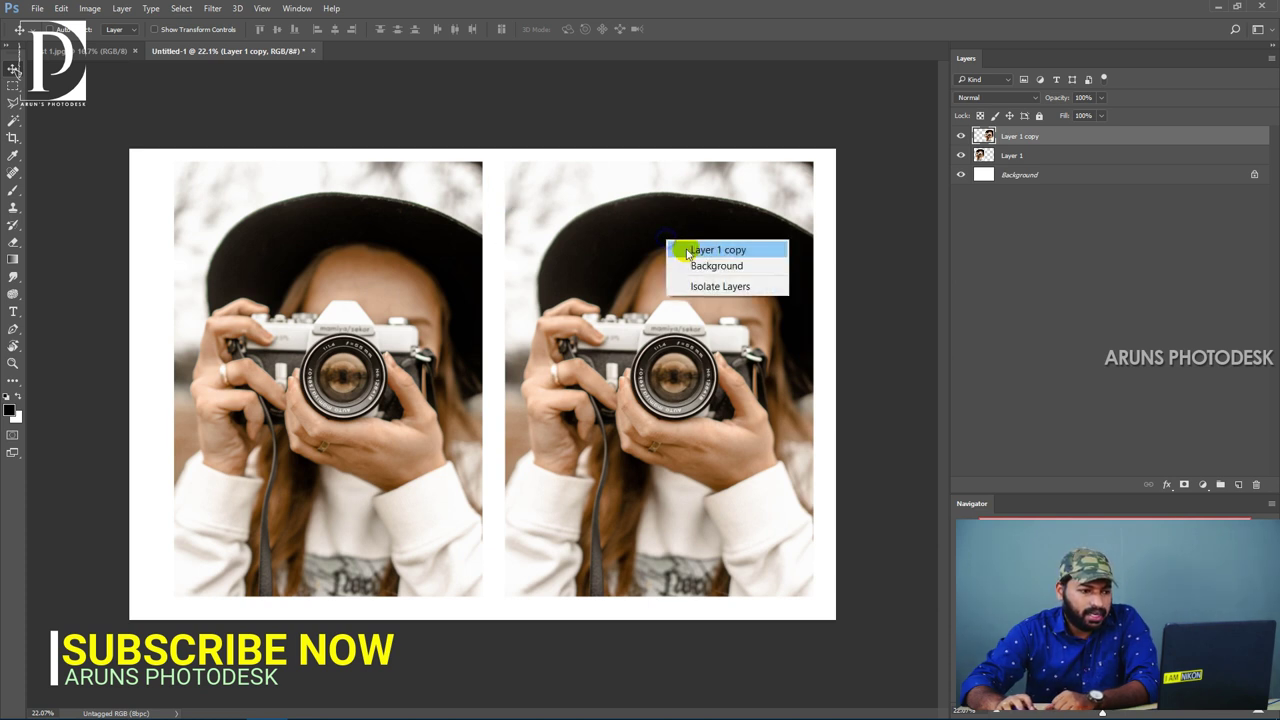
click(685, 248)
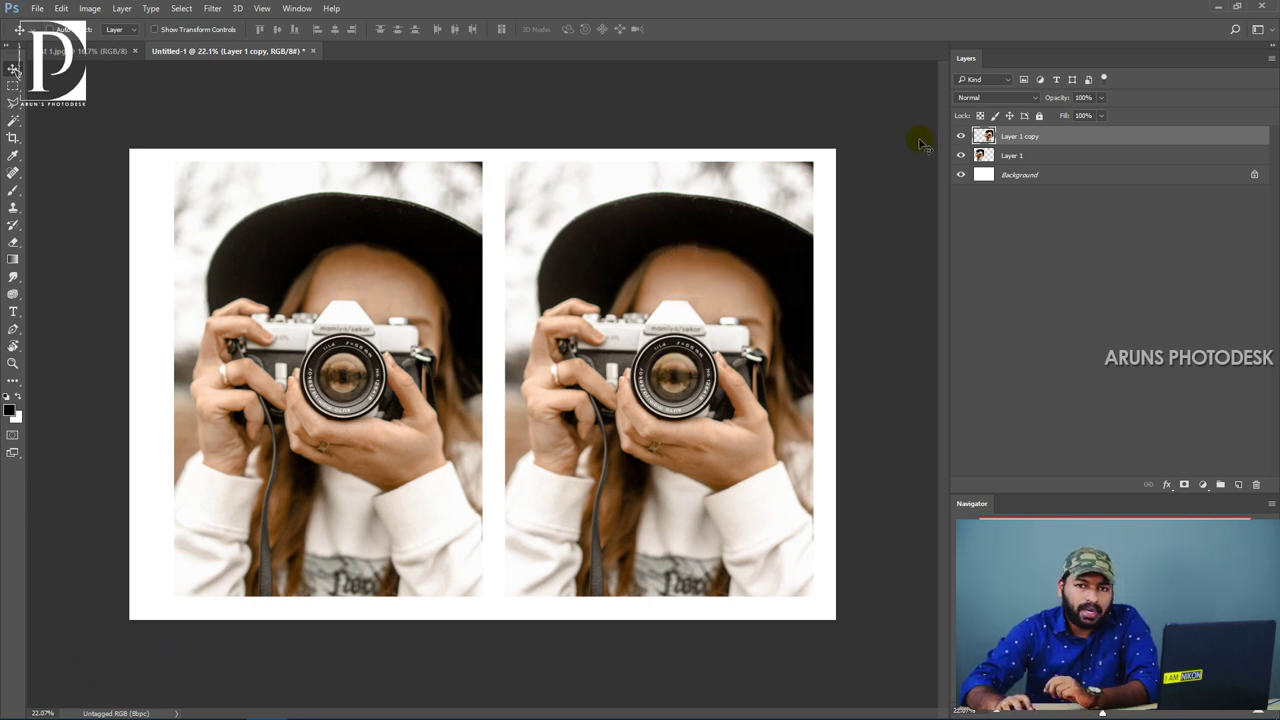
right_click(1018, 134)
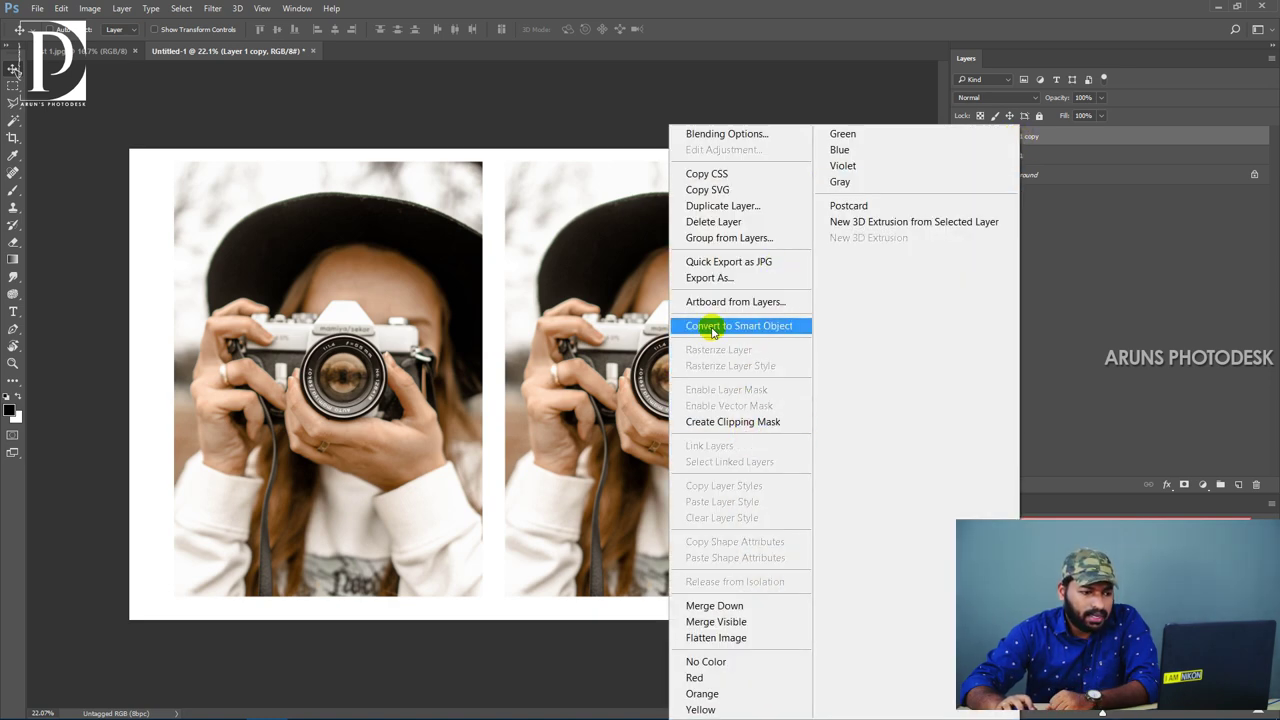
click(1037, 140)
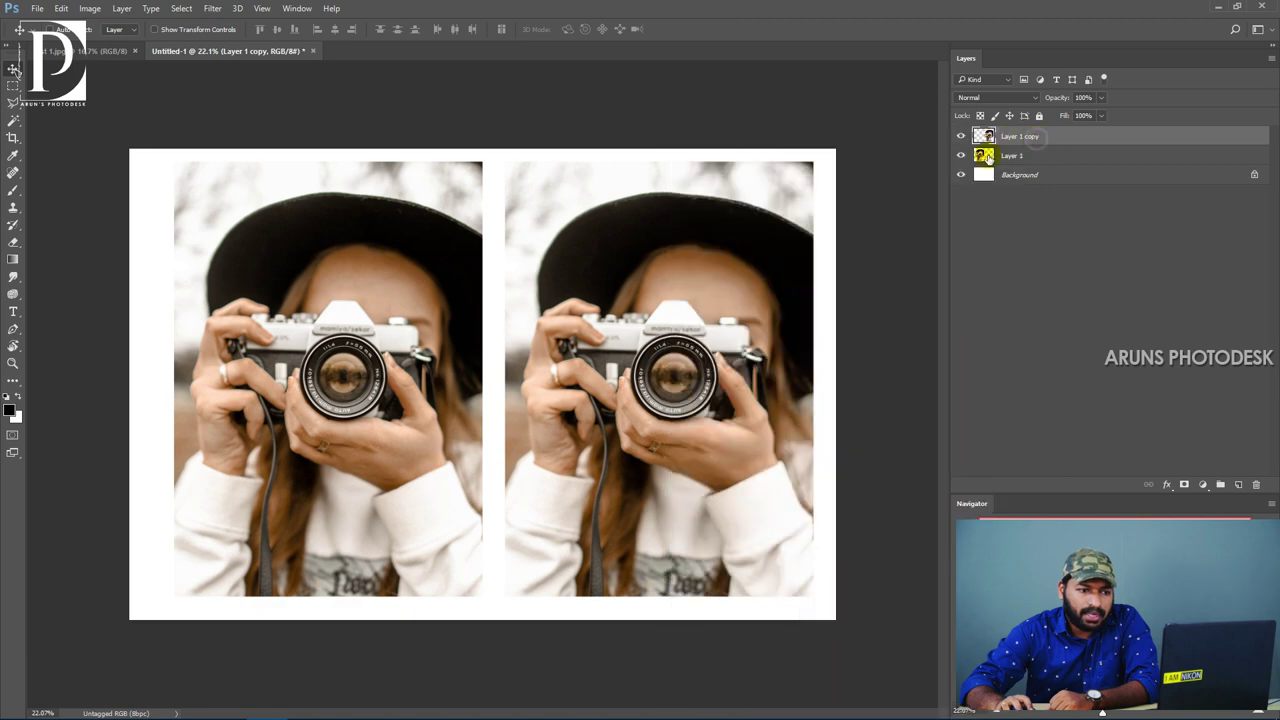
click(1033, 141)
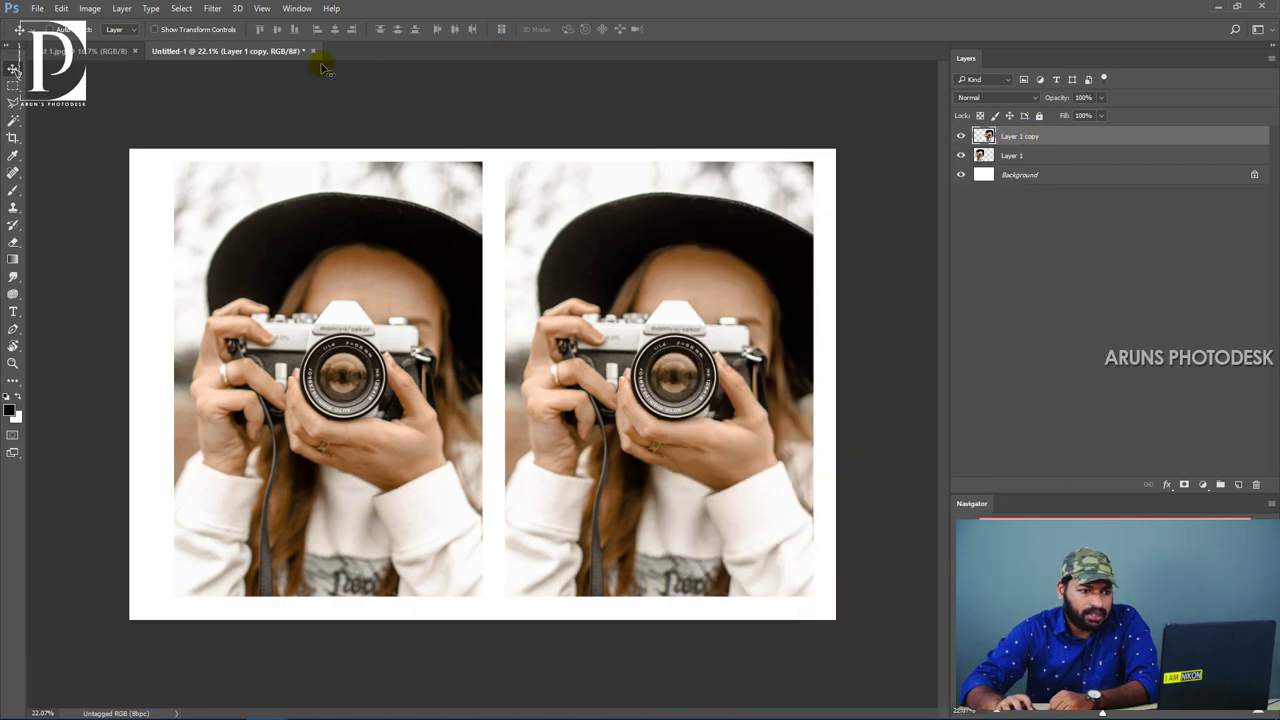
click(212, 9)
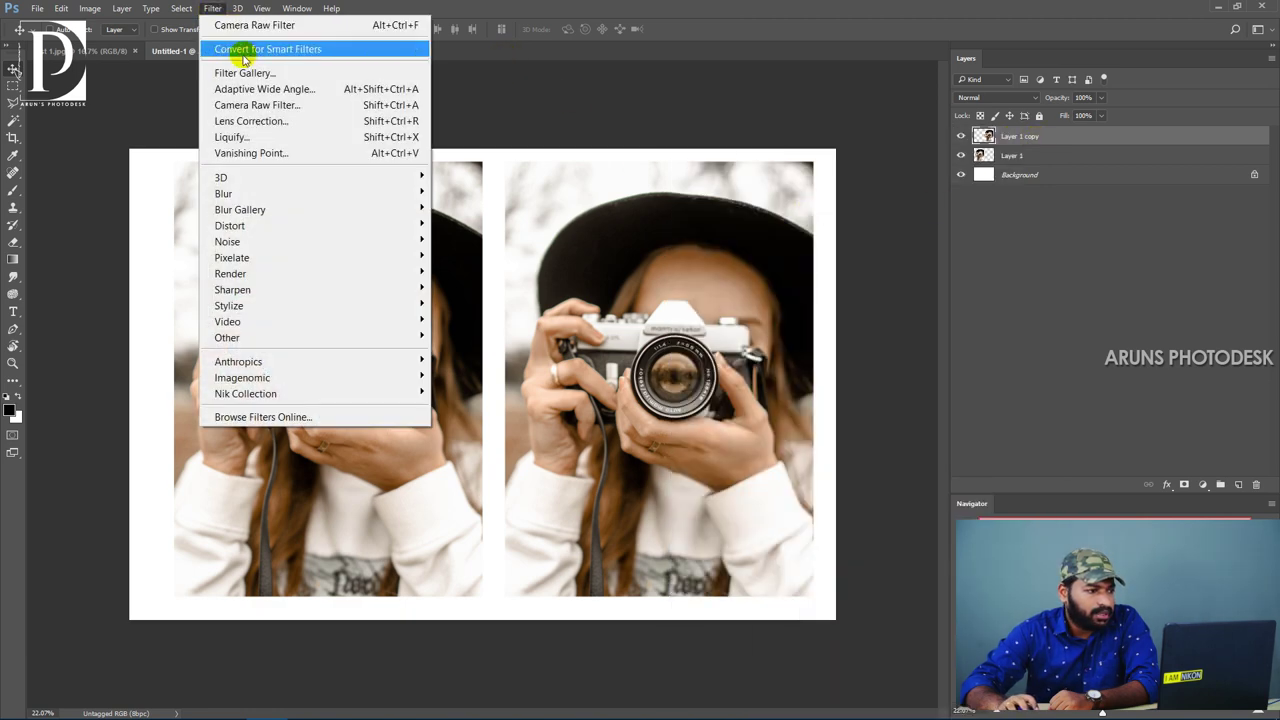
click(308, 50)
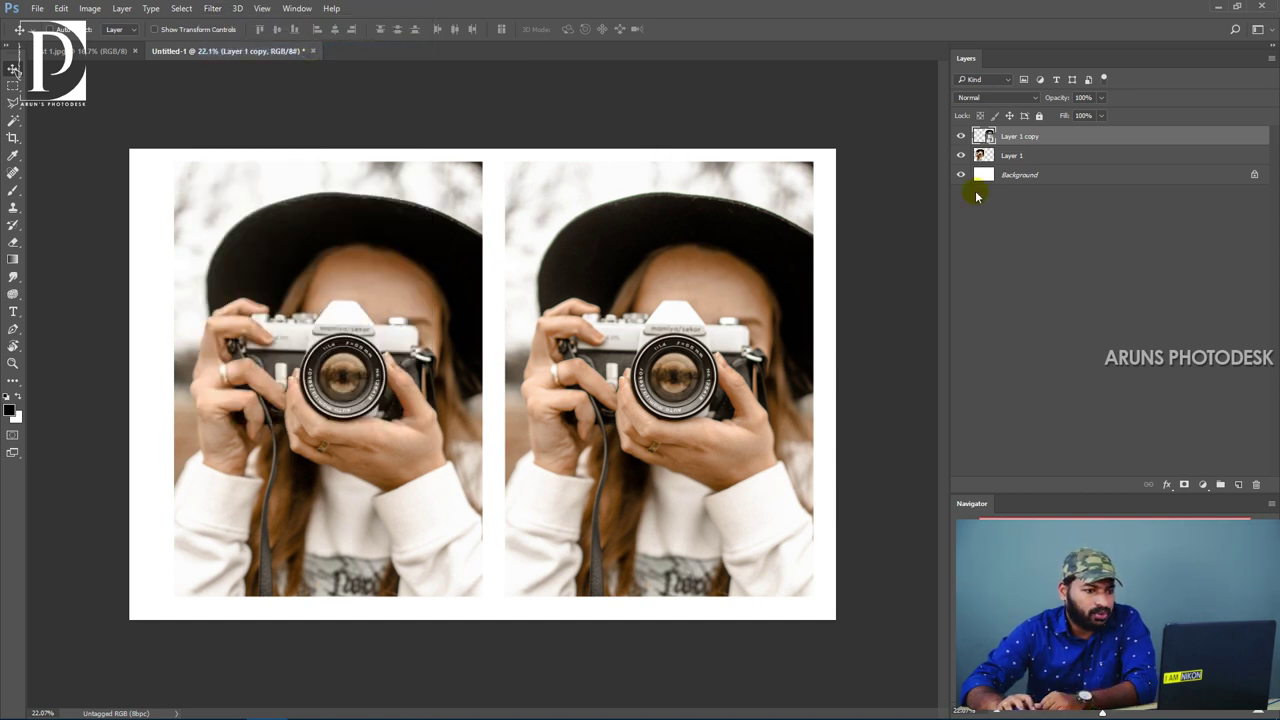
Select both photo layers and scale them together down to about 7.3%, anchored at their lower-left corner.
shift+click(1023, 158)
key(ctrl+t)
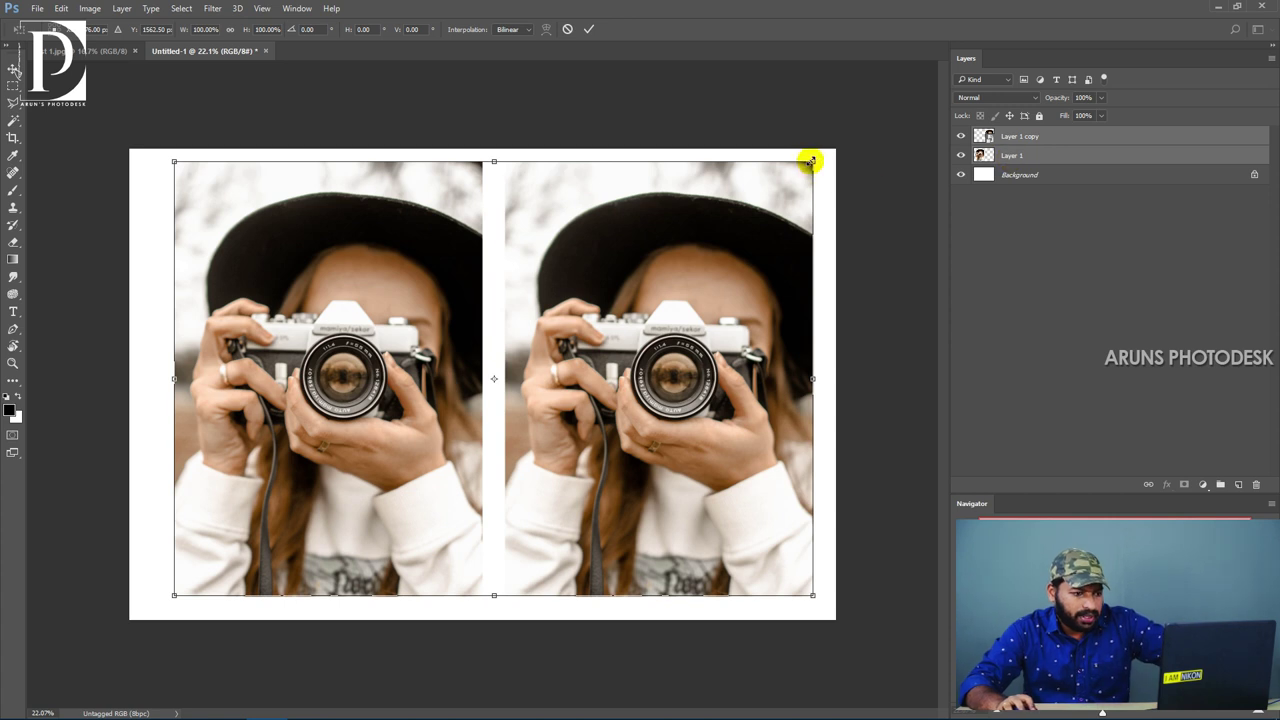
drag(811, 163, 222, 565)
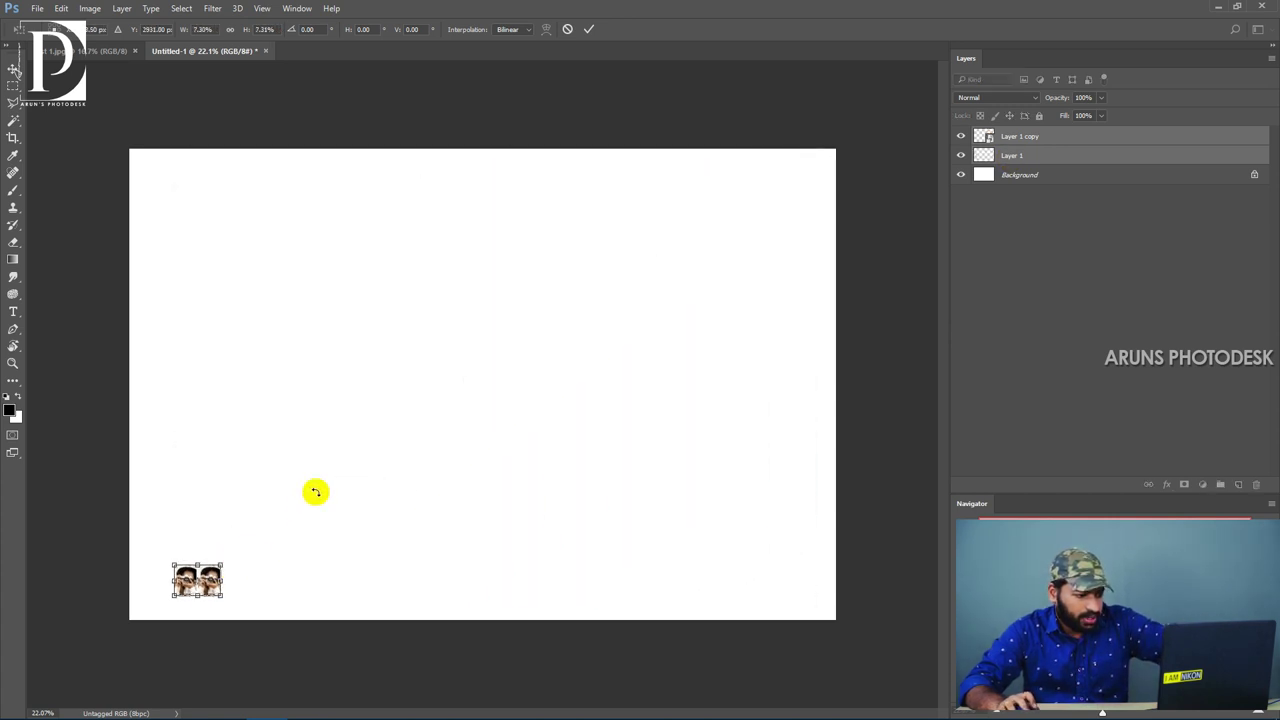
key(Return)
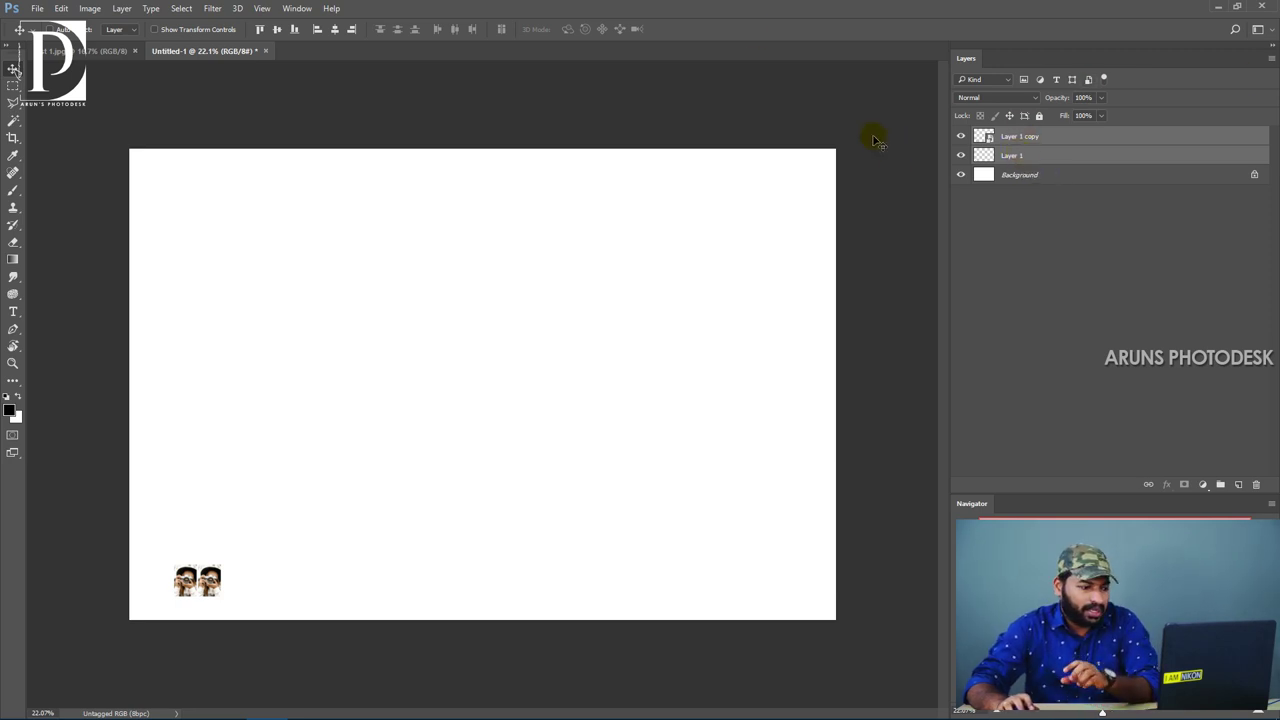
Enlarge both tiny photos together by about 1348% to nearly fill the canvas again.
key(ctrl+t)
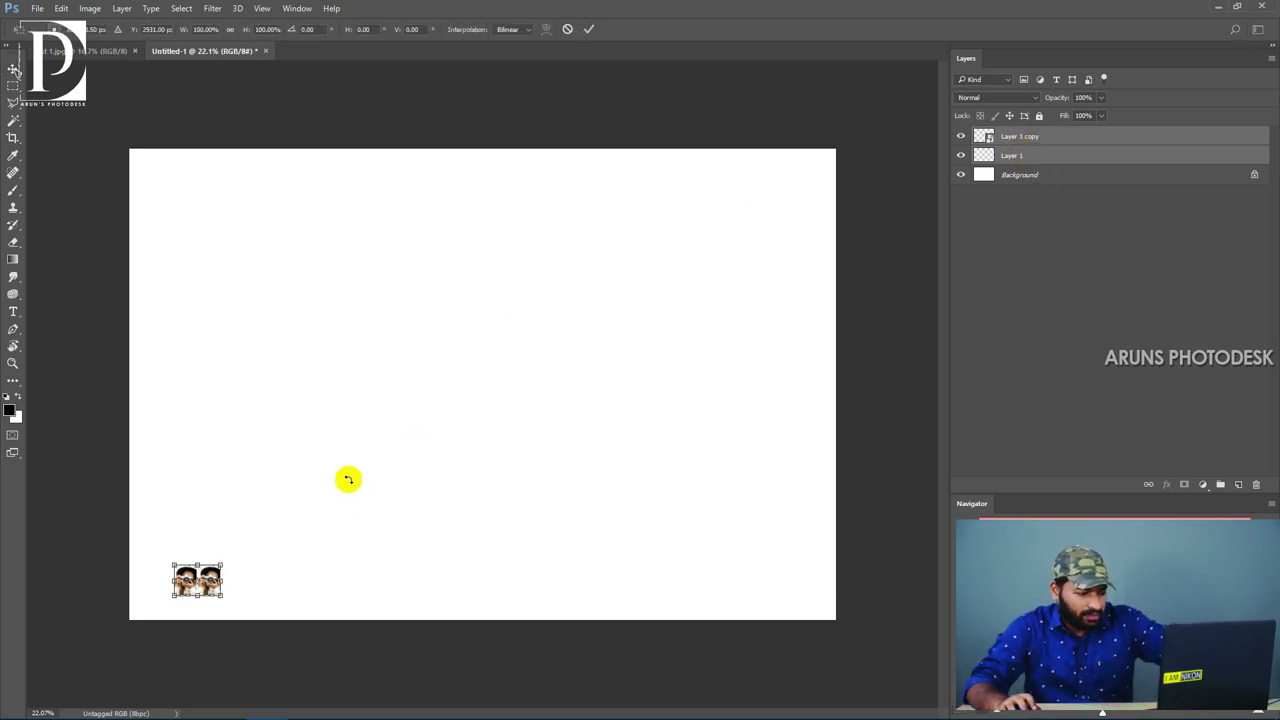
drag(219, 568, 814, 240)
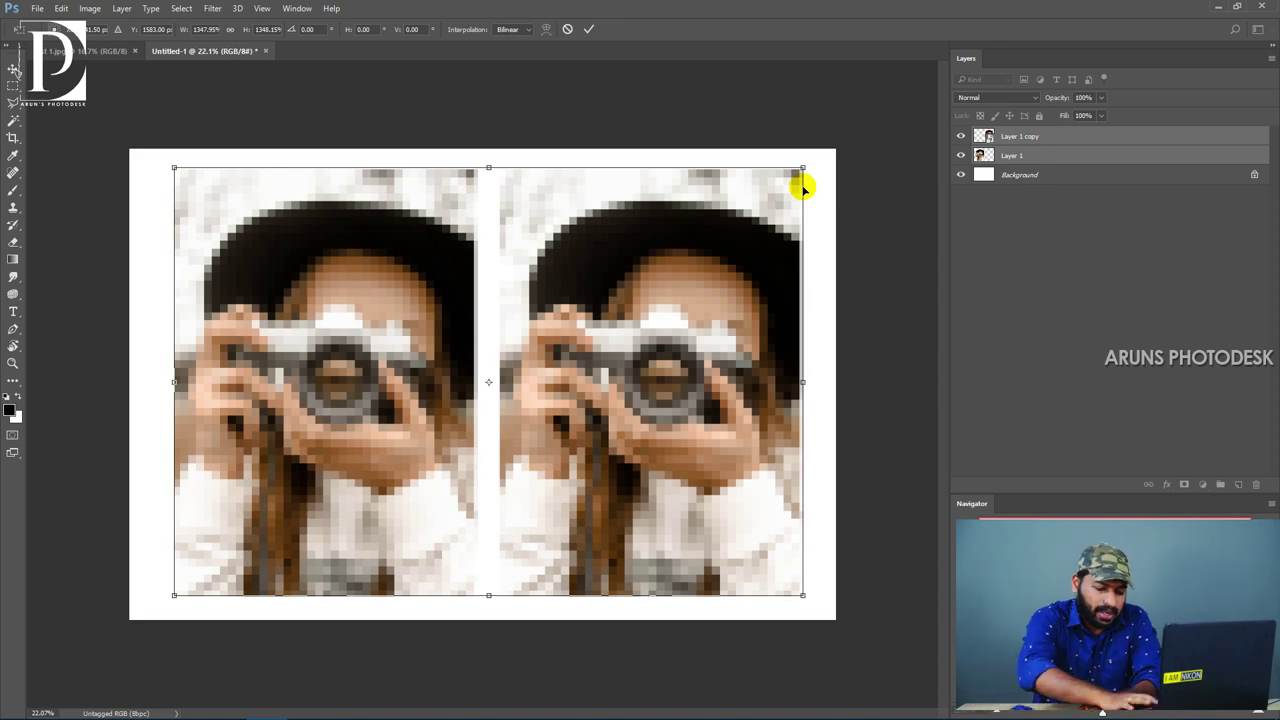
key(Return)
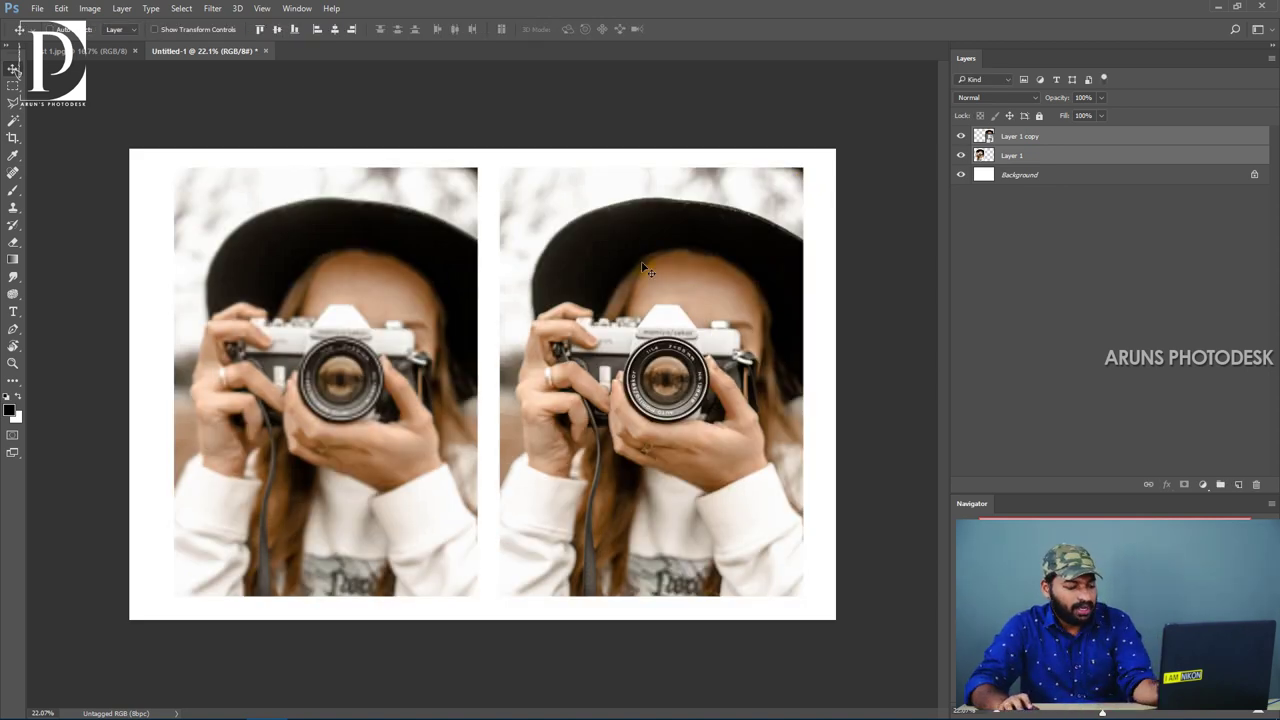
drag(503, 363, 527, 367)
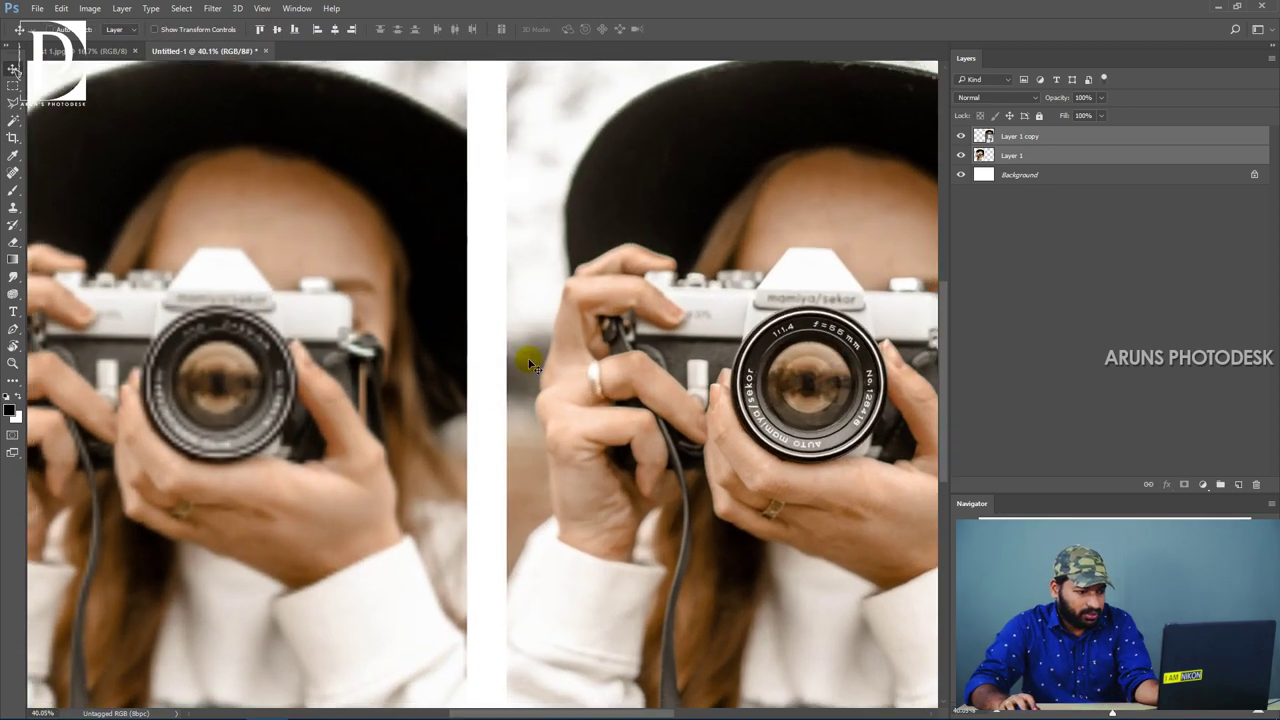
Hide and show the pixel layer and the smart object layer in turn to compare their sharpness after resizing.
click(994, 155)
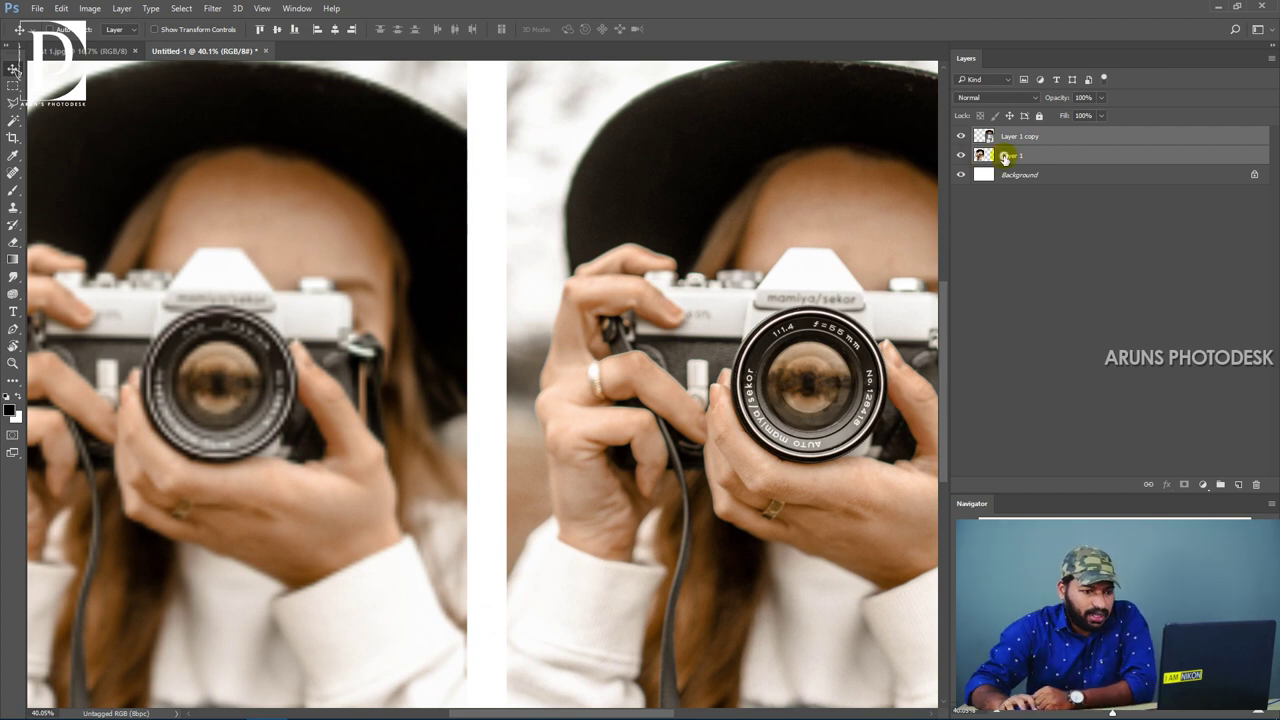
click(960, 155)
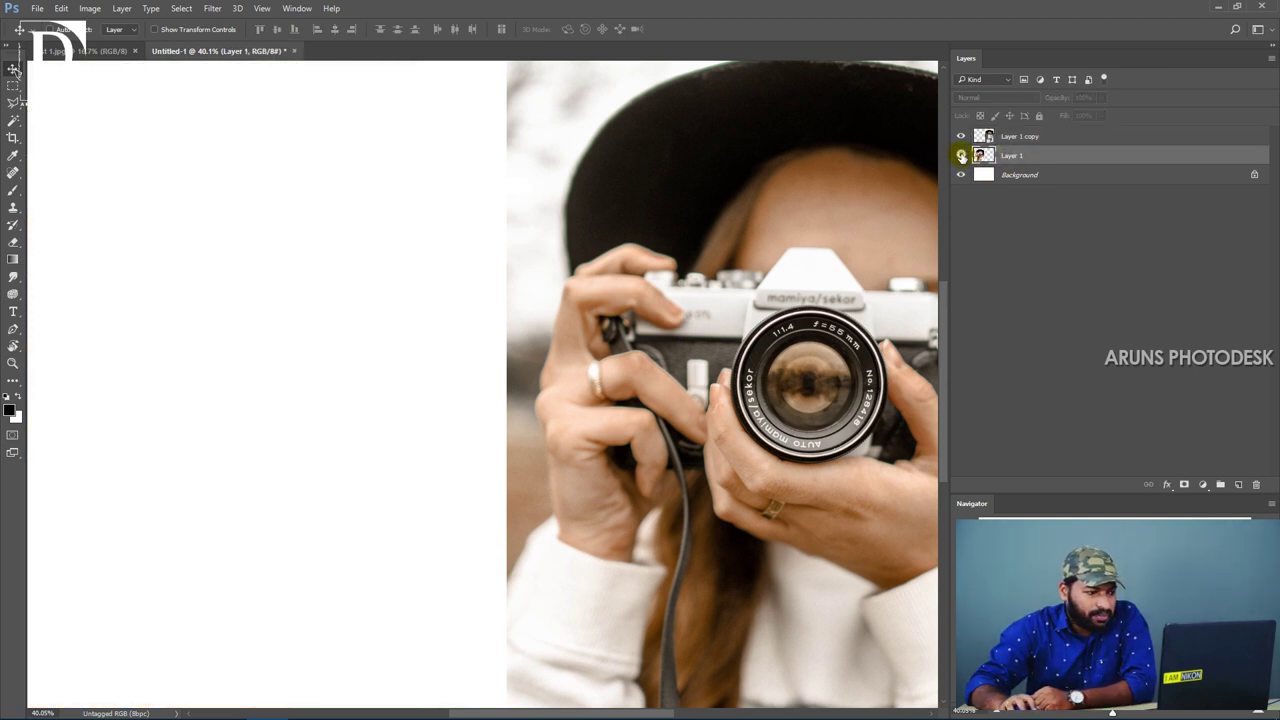
click(961, 156)
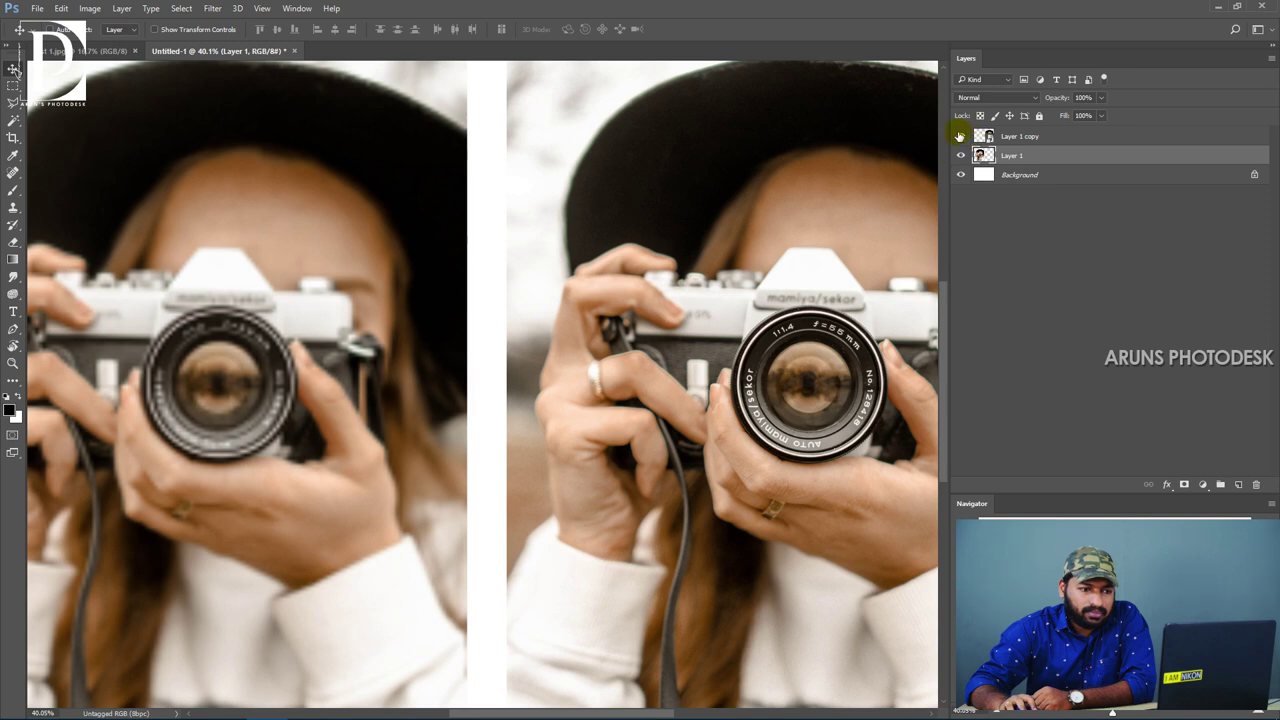
click(1016, 135)
click(961, 137)
click(961, 137)
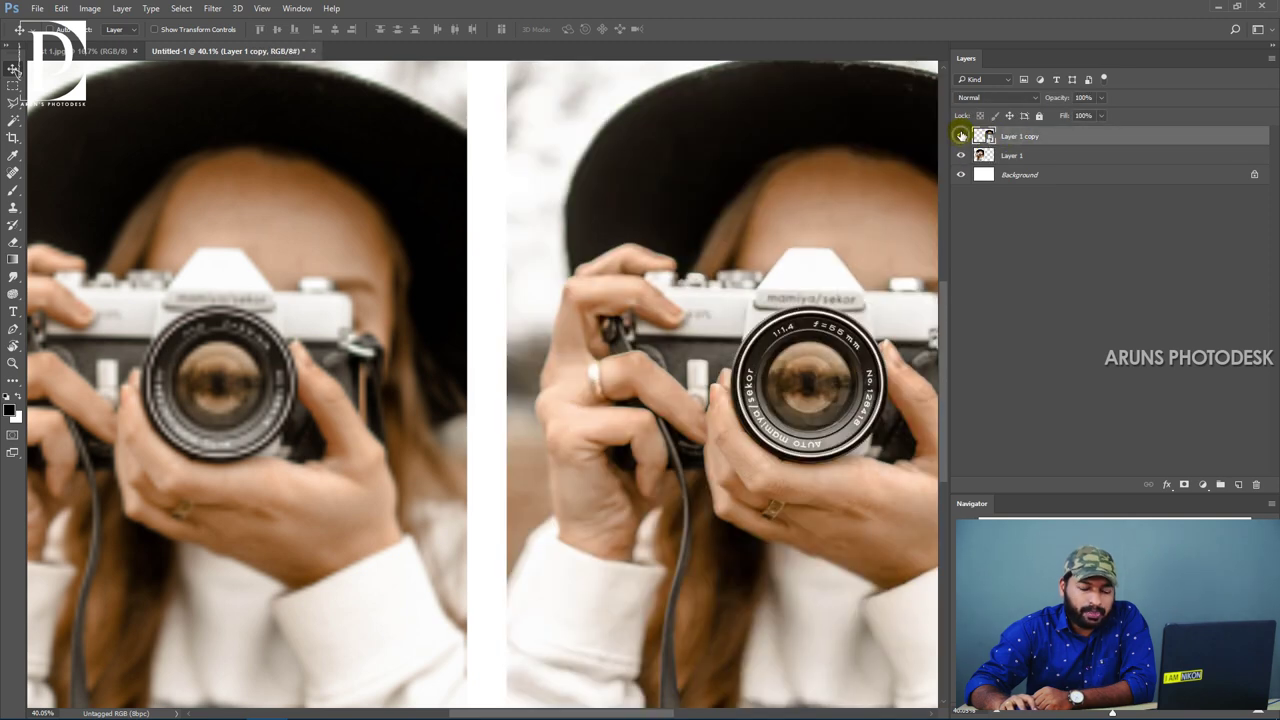
click(961, 137)
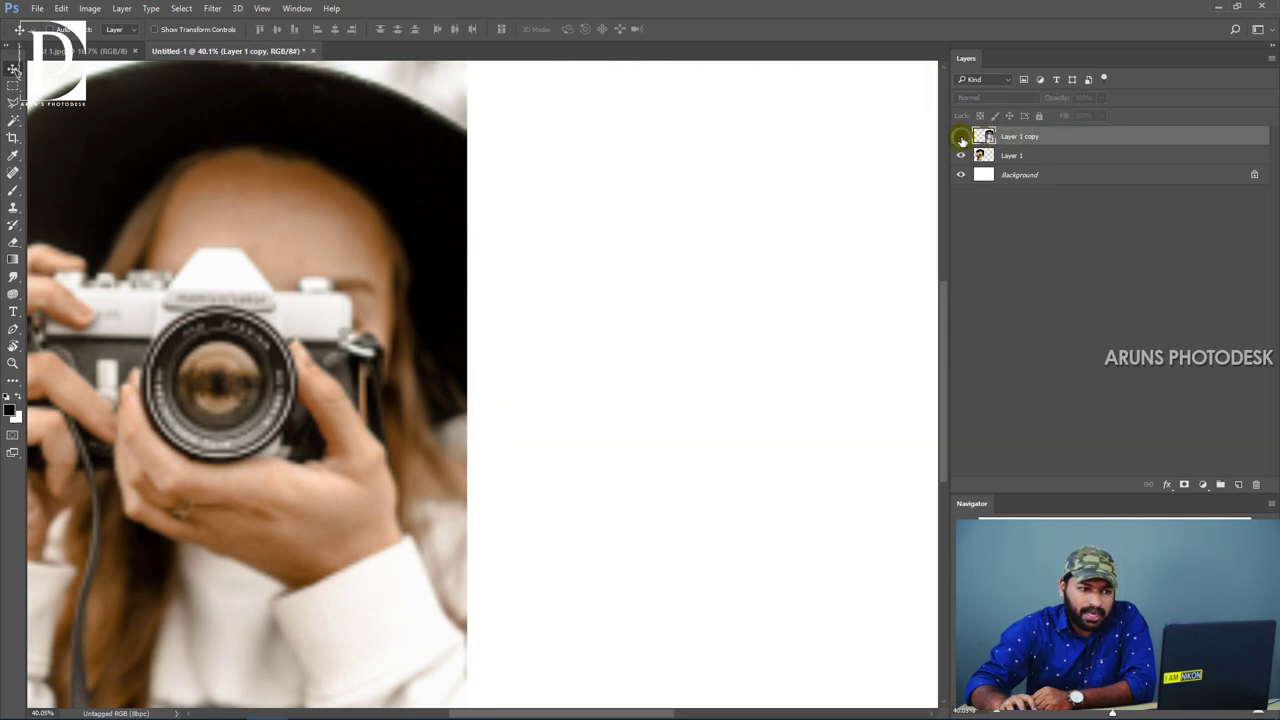
click(961, 137)
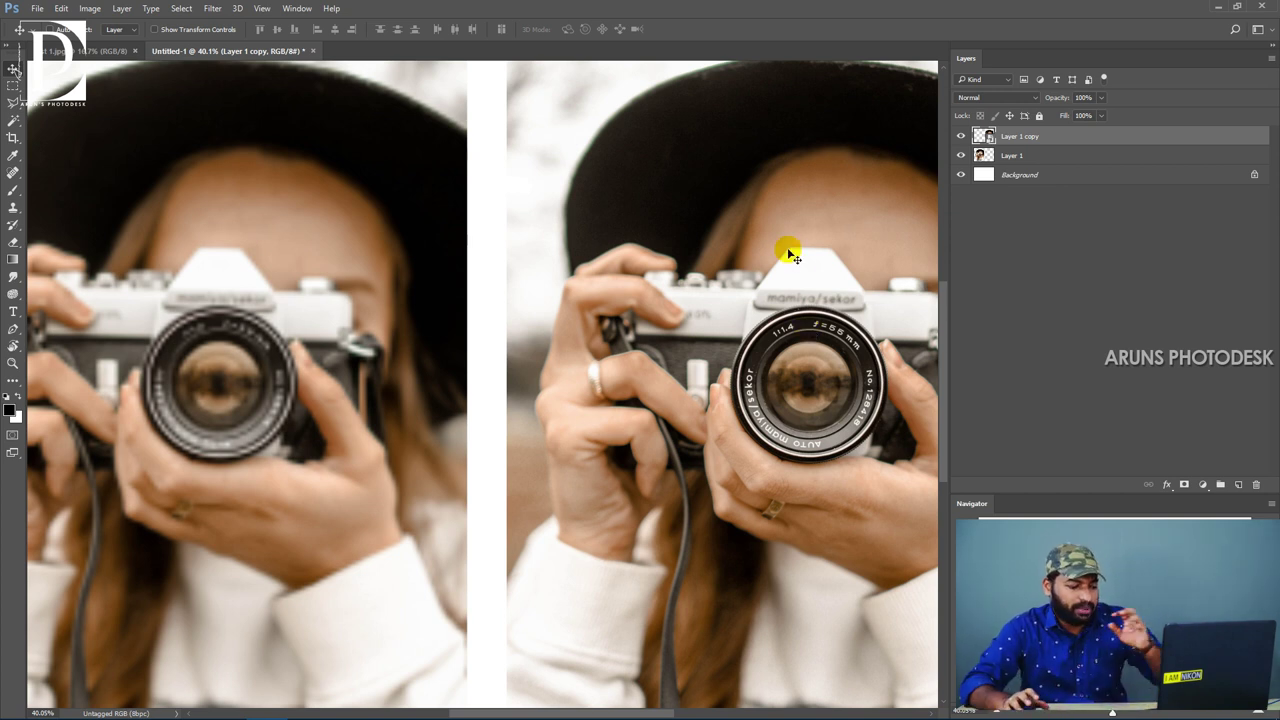
Move the smart object photo left so it overlaps the pixel photo's right edge, and compare the lens lettering.
ctrl+click(445, 340)
drag(455, 355, 434, 363)
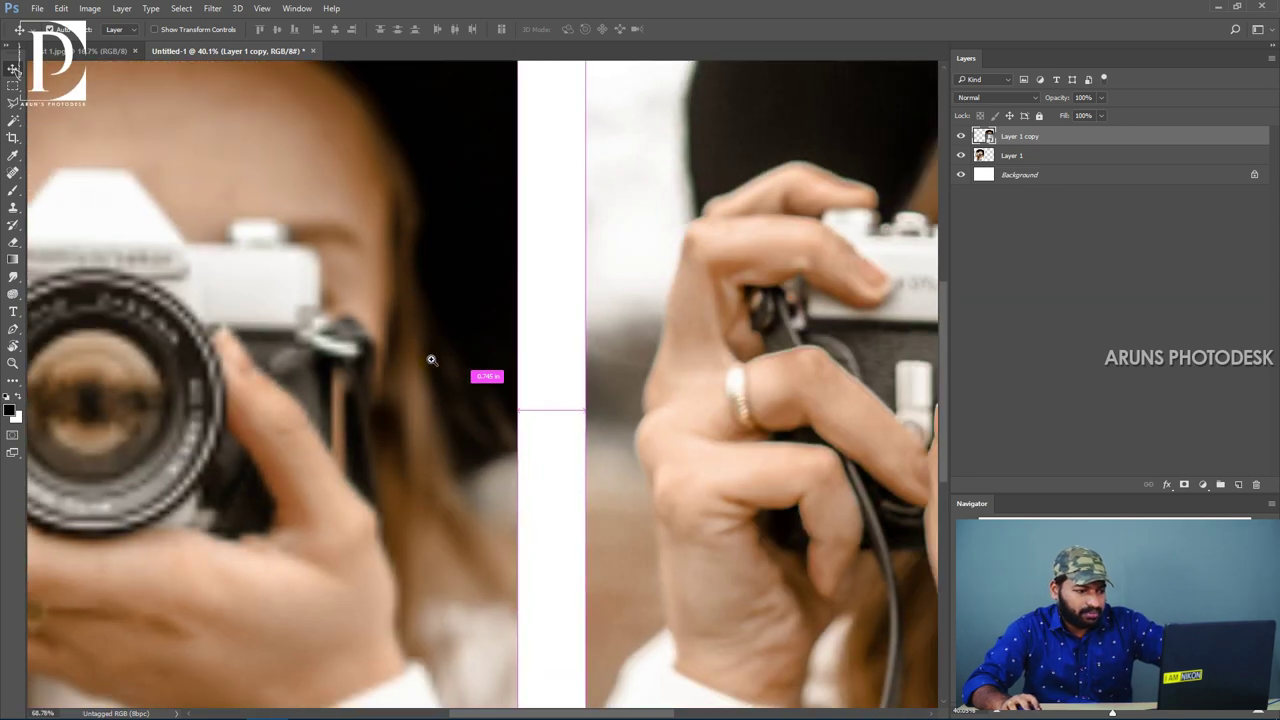
drag(805, 313, 466, 316)
click(88, 302)
drag(88, 302, 177, 302)
click(427, 327)
drag(455, 330, 546, 330)
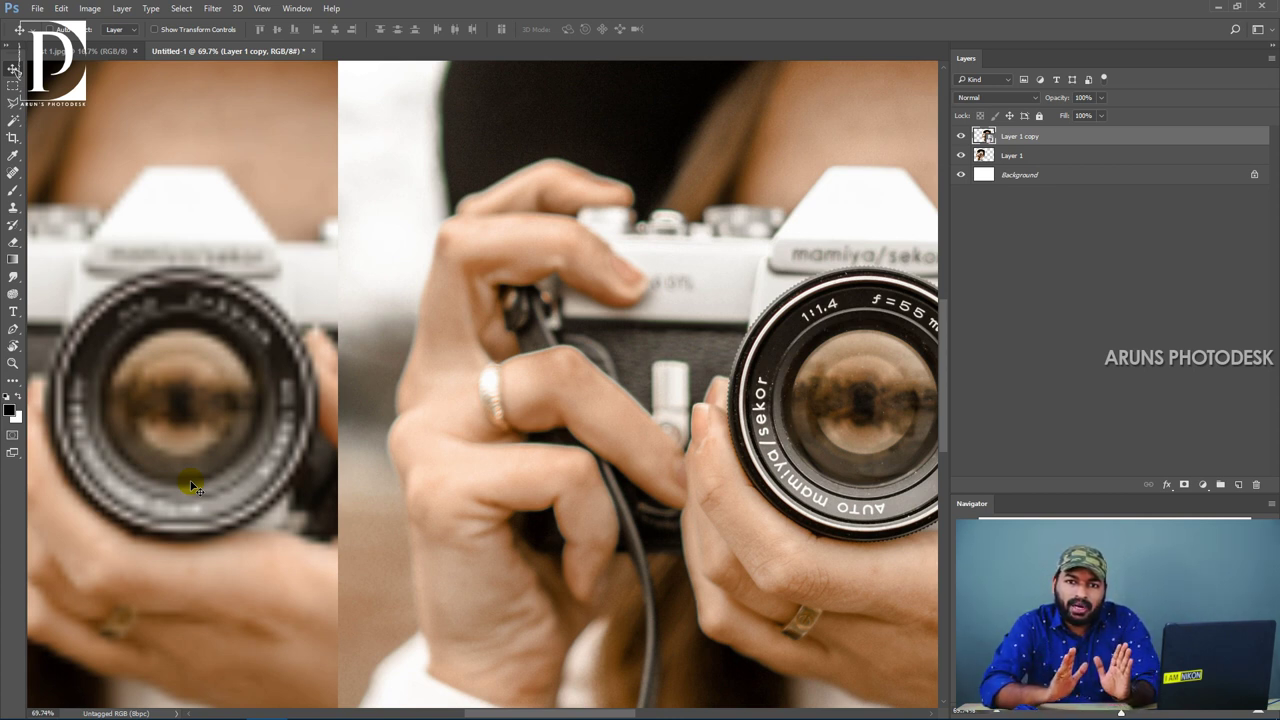
scroll(195, 487, down, 5)
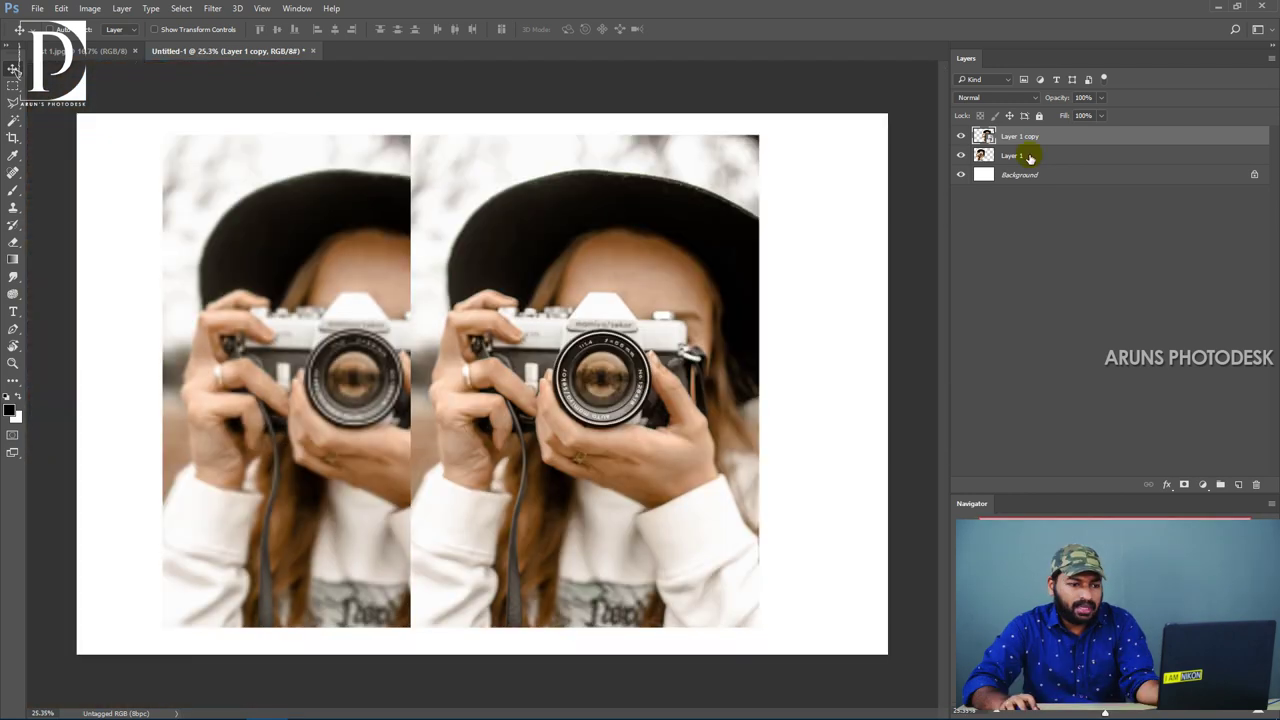
Shrink both photo layers together once more, enlarge them to nearly their earlier size and compare the lens detail.
ctrl+click(1028, 157)
key(ctrl+t)
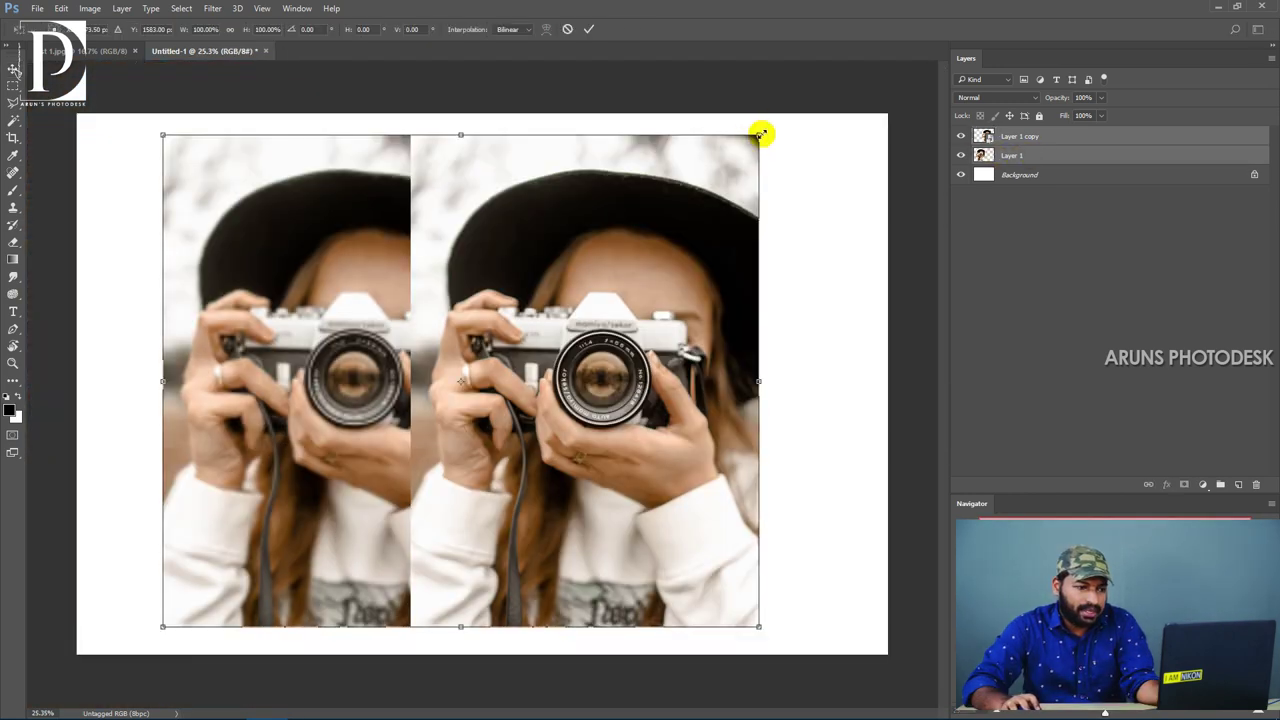
drag(760, 132, 794, 194)
key(Return)
key(ctrl+t)
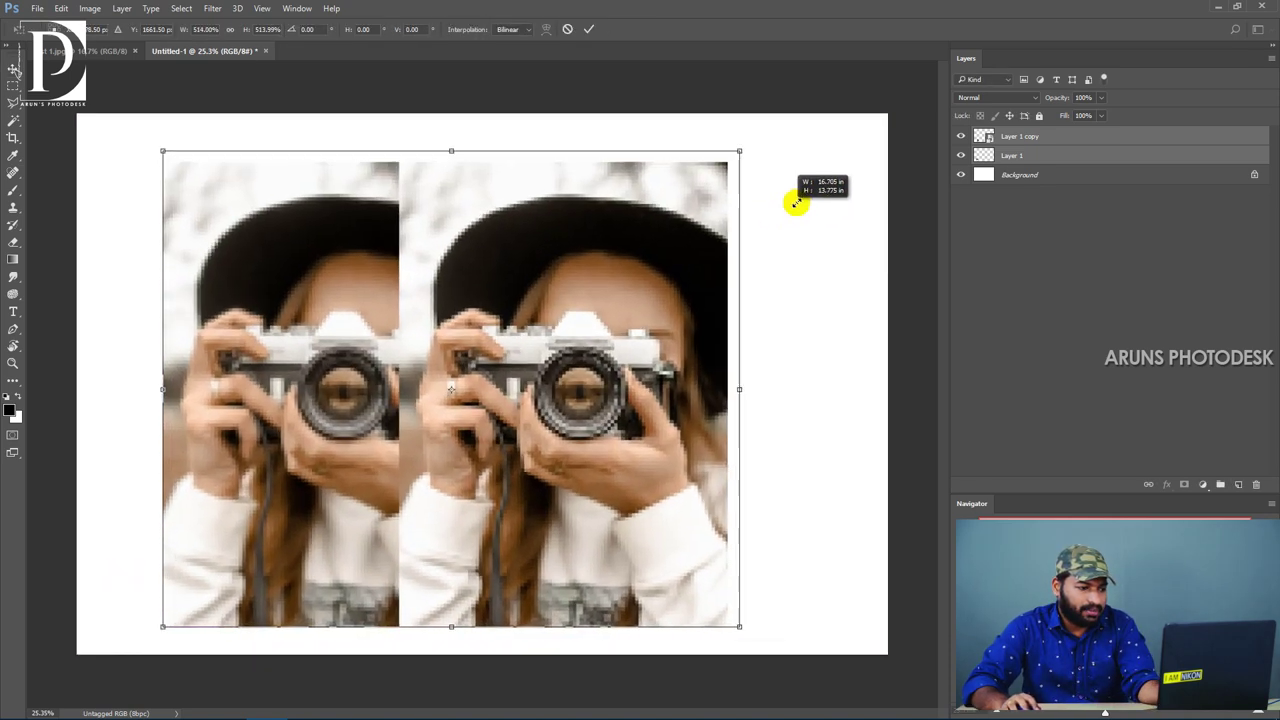
key(Return)
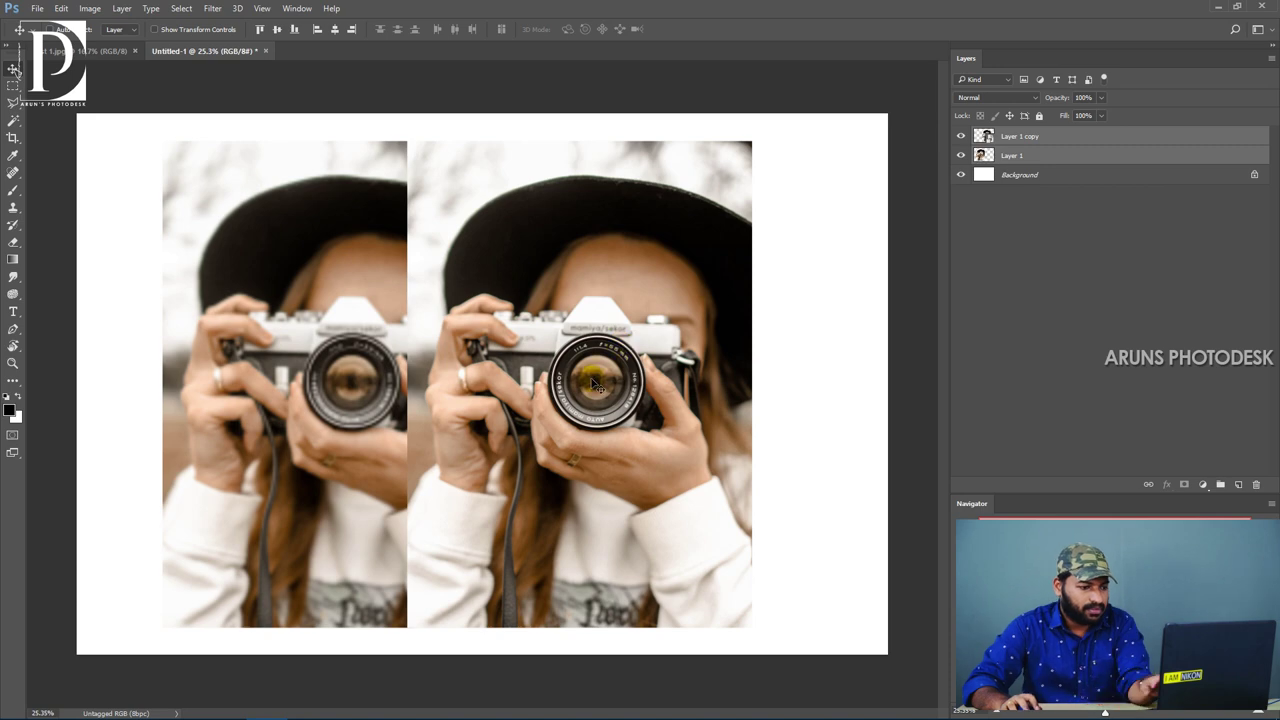
scroll(620, 347, up, 4)
scroll(610, 332, down, 3)
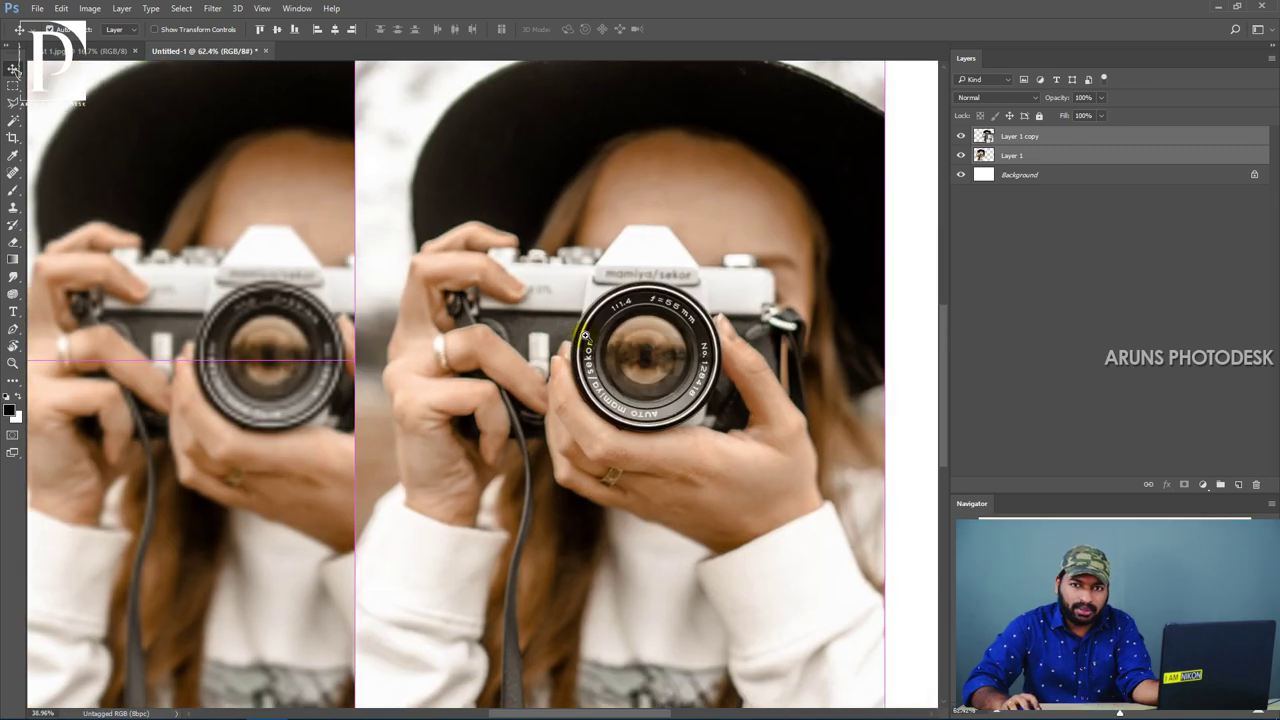
Rasterize the Layer 1 copy smart object into an ordinary pixel layer.
click(1023, 141)
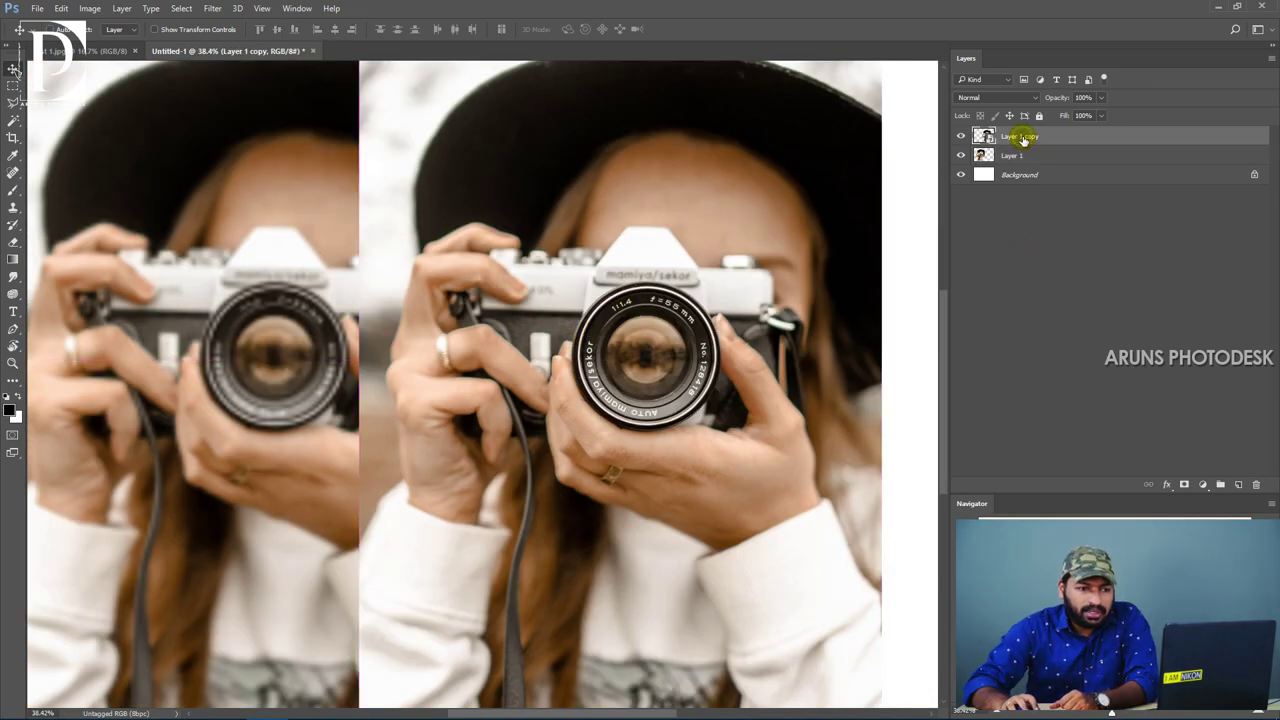
right_click(1023, 141)
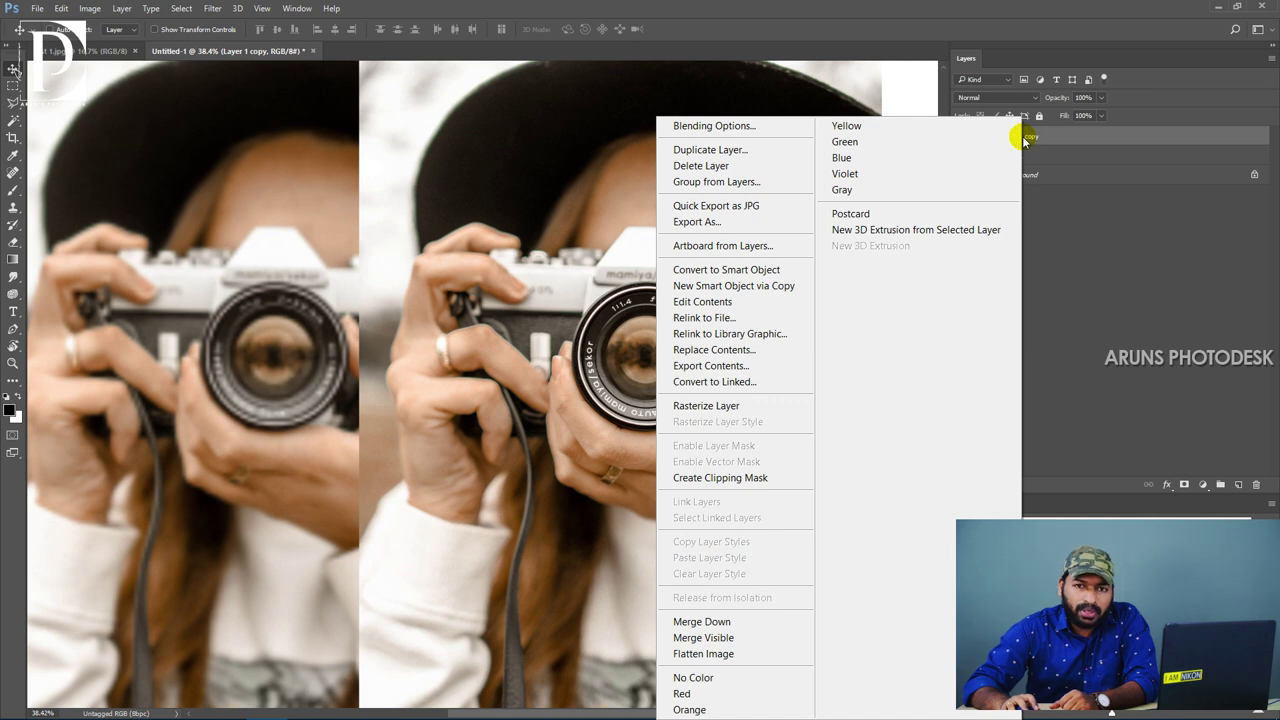
click(1077, 138)
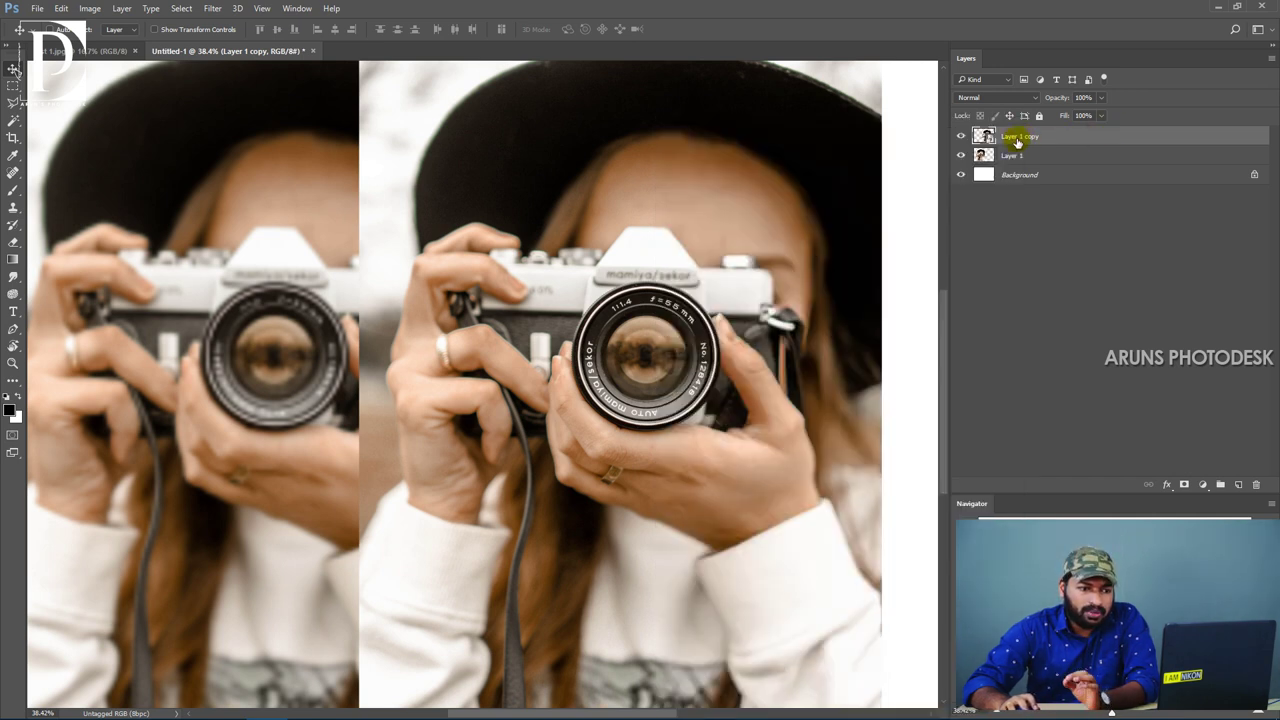
right_click(1018, 140)
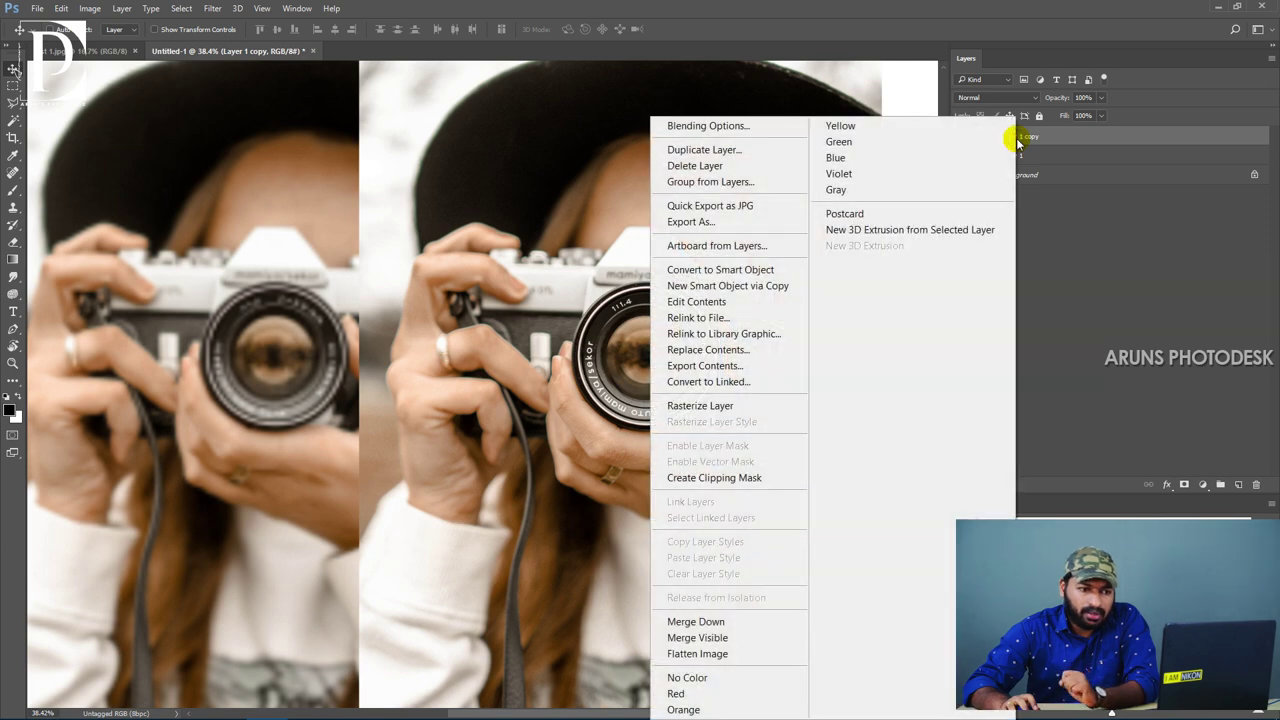
click(724, 407)
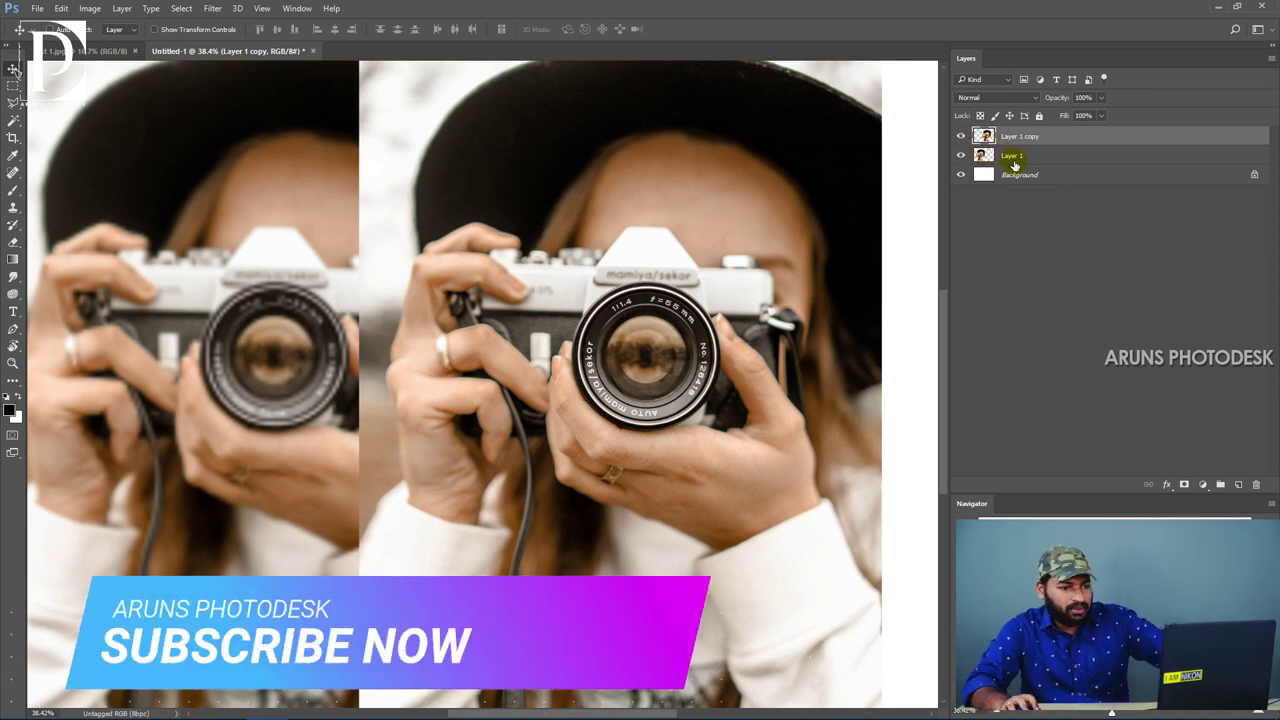
Shrink both photo layers together to a tiny size and enlarge them by about 712% to nearly fill the canvas height.
shift+click(1013, 158)
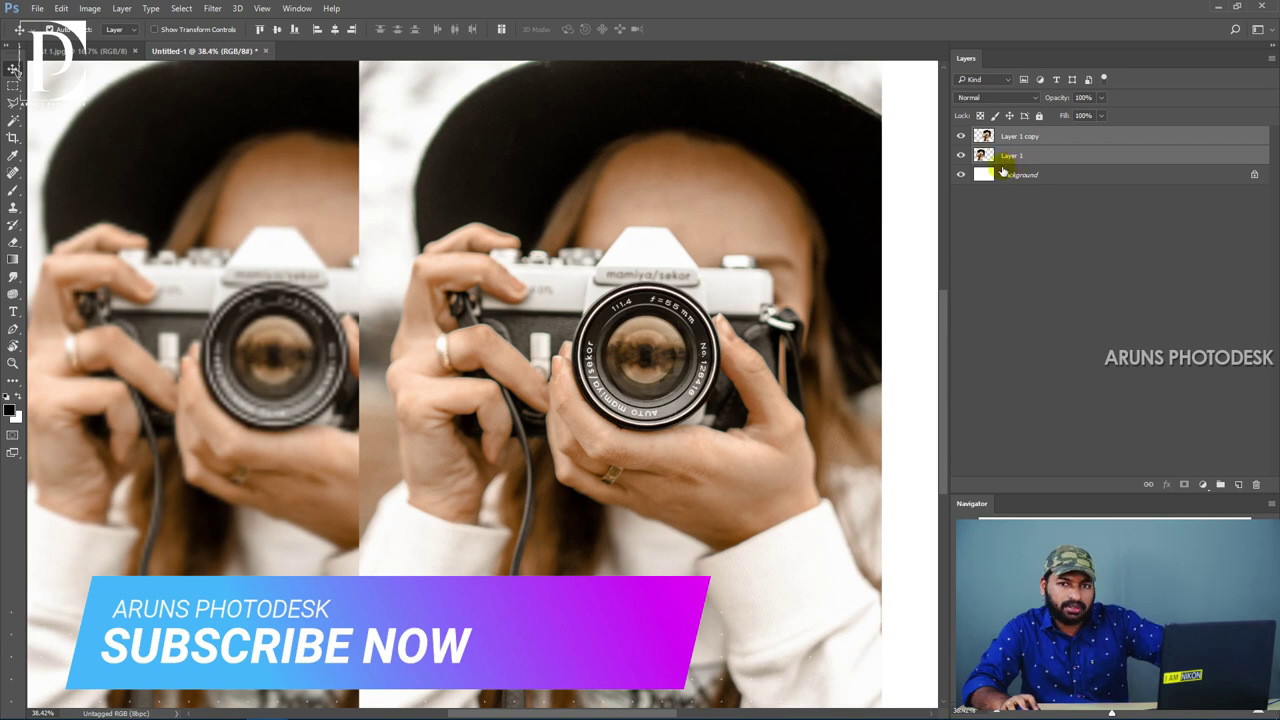
key(ctrl+t)
key(ctrl+0)
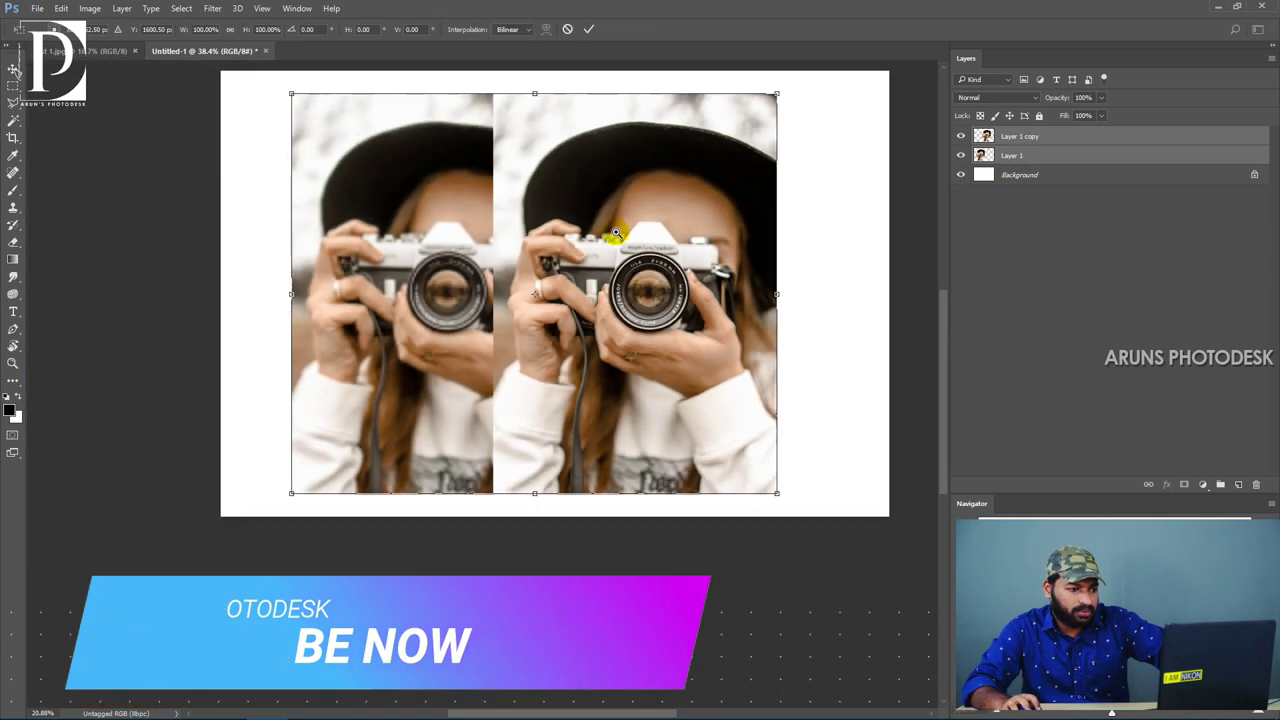
drag(703, 185, 776, 251)
key(Return)
key(ctrl+t)
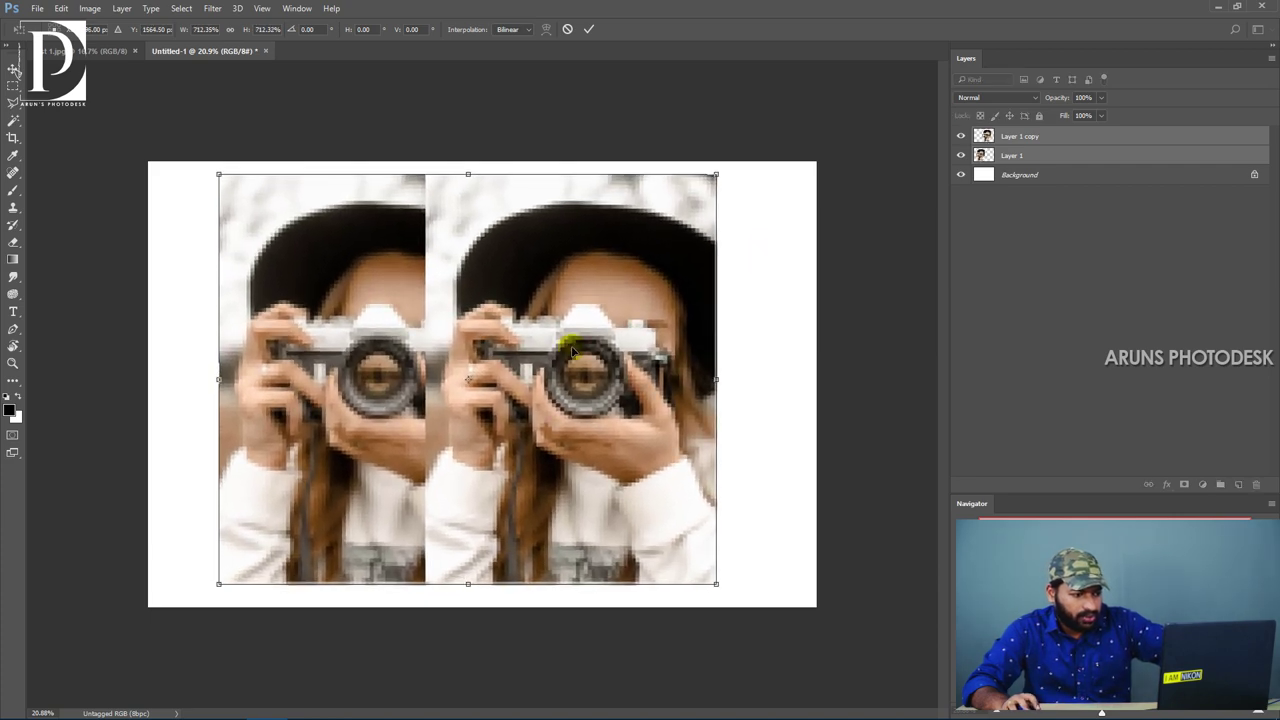
key(Return)
Select only Layer 1 copy and move its photo slightly right to compare the two lenses up close.
drag(483, 392, 757, 340)
right_click(735, 330)
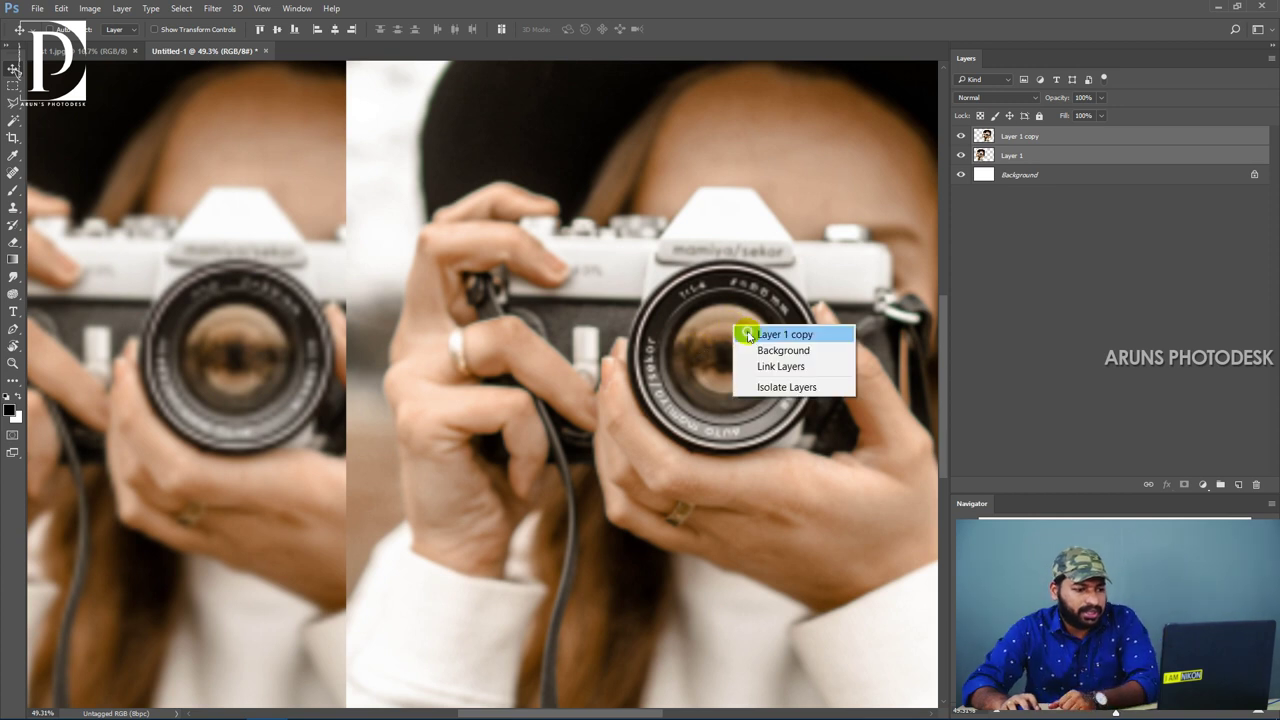
click(748, 332)
drag(663, 336, 705, 328)
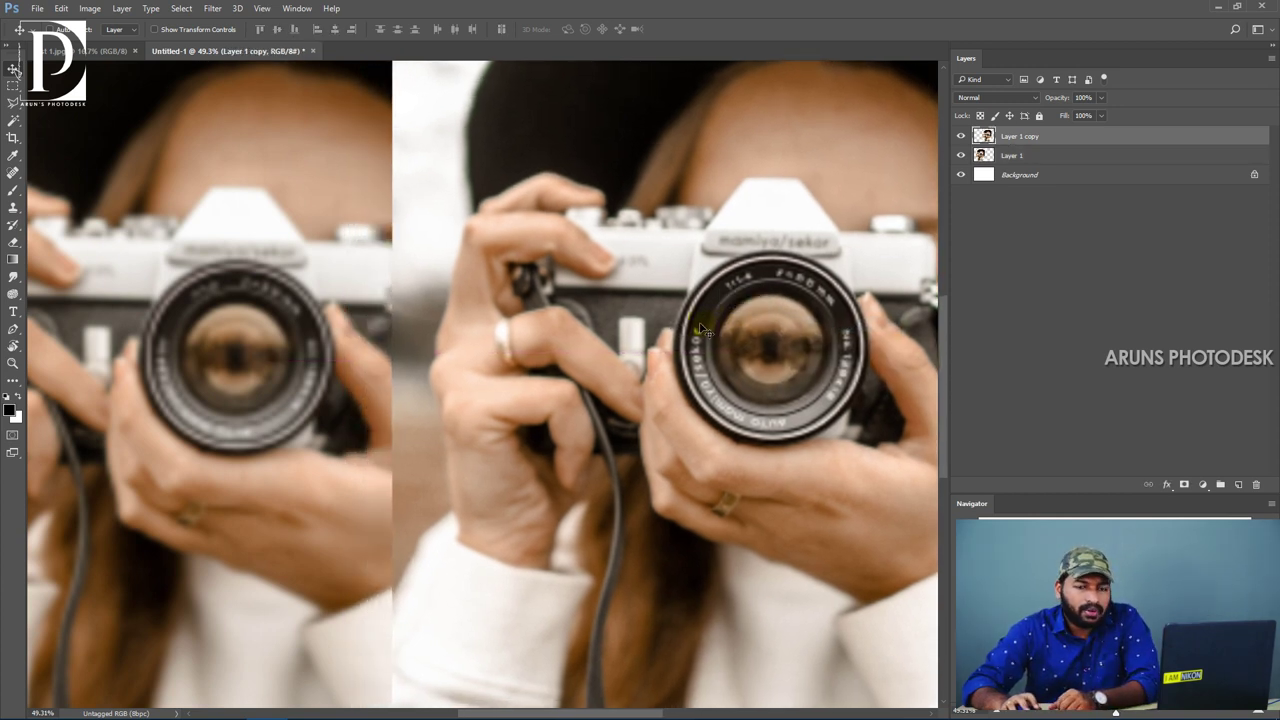